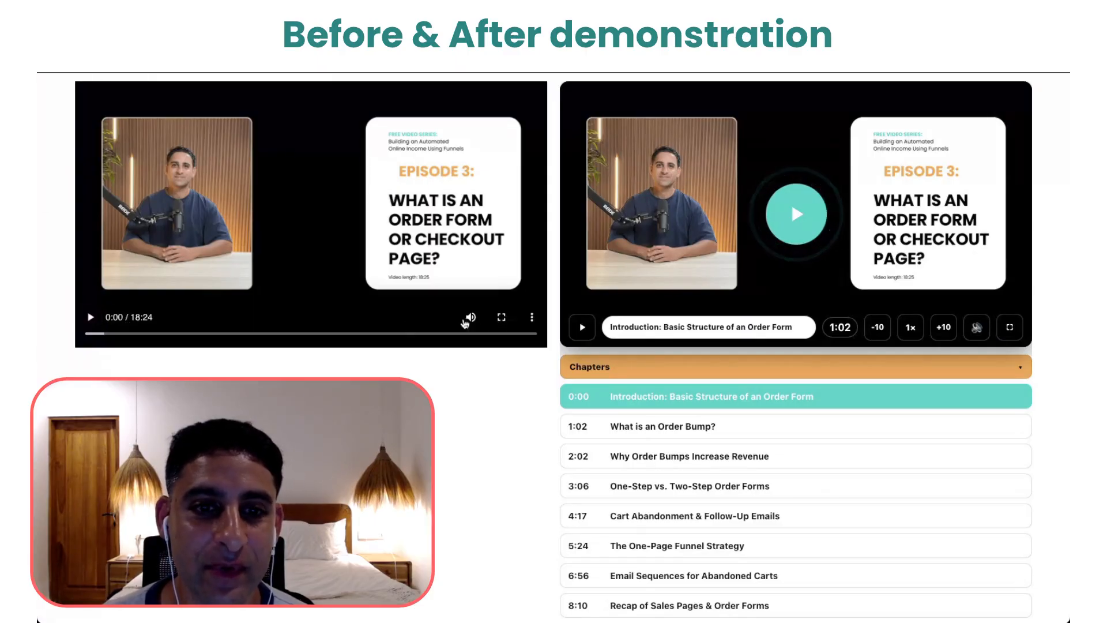
Step: Inspect the volume control and the playback speed options of the standard video player
click(473, 320)
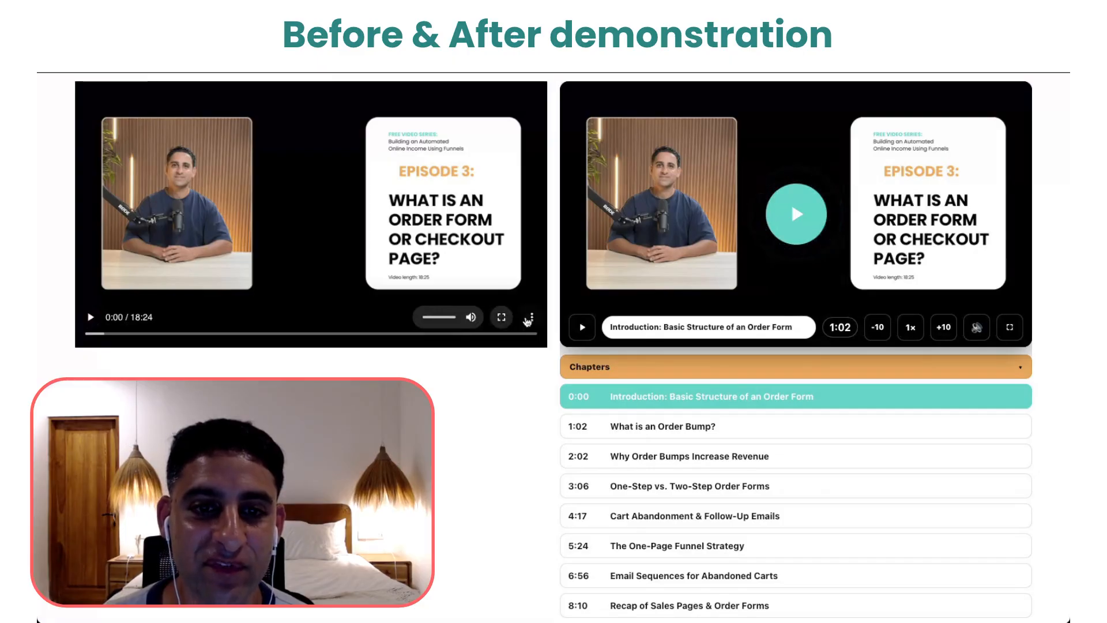
click(532, 318)
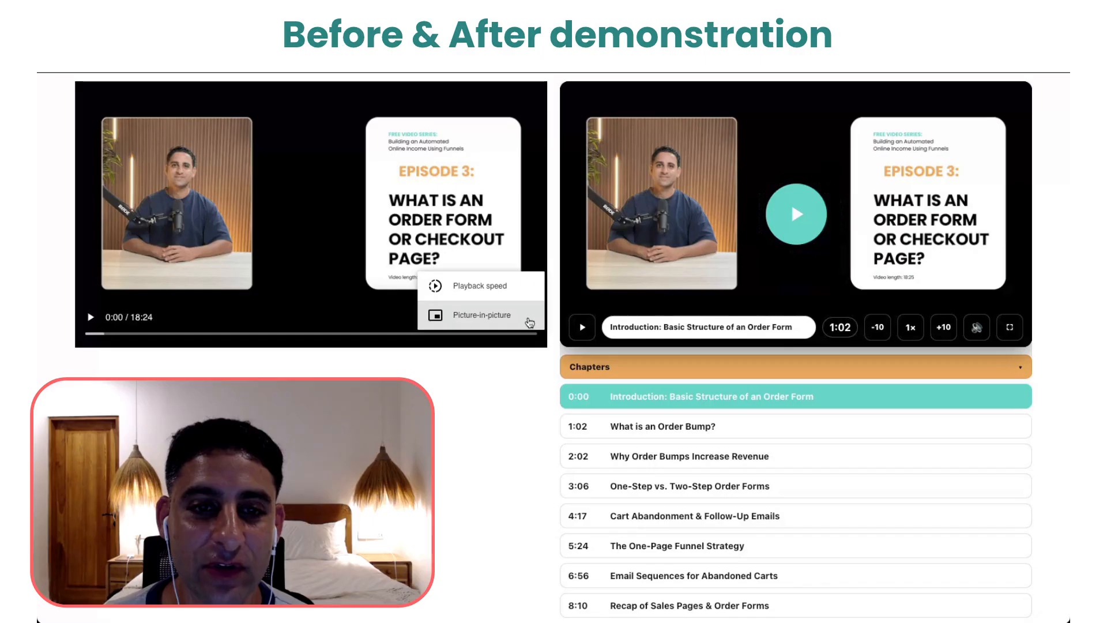
click(497, 285)
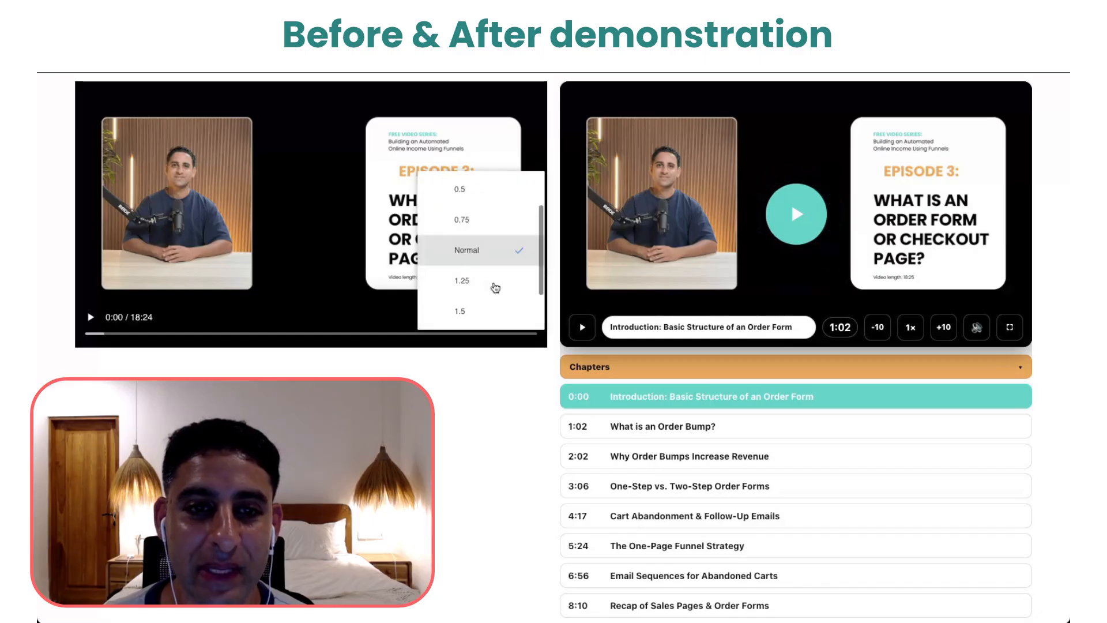
scroll(468, 293, down, 2)
scroll(470, 289, up, 5)
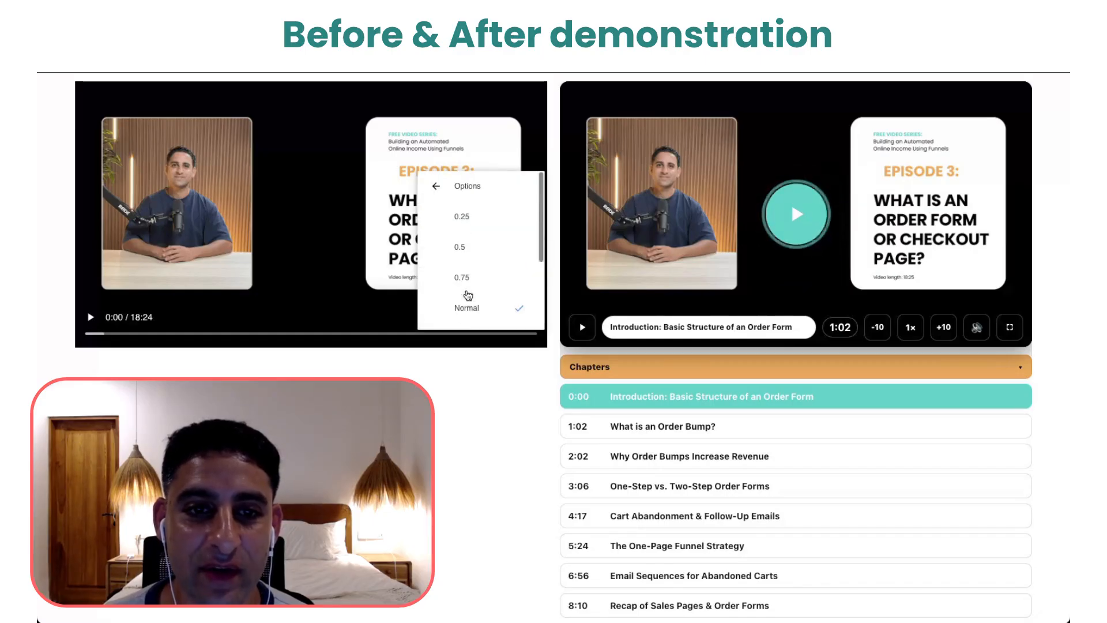
click(438, 188)
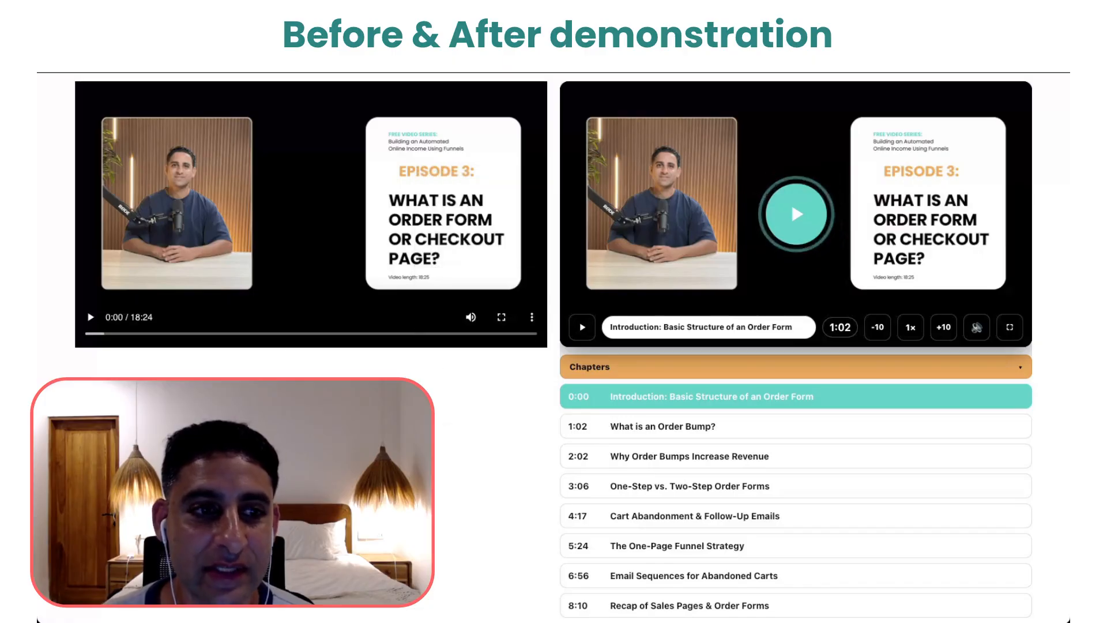
Step: Scrub the standard player's video to 8:10 and return it to 0:00
click(126, 337)
drag(126, 337, 287, 336)
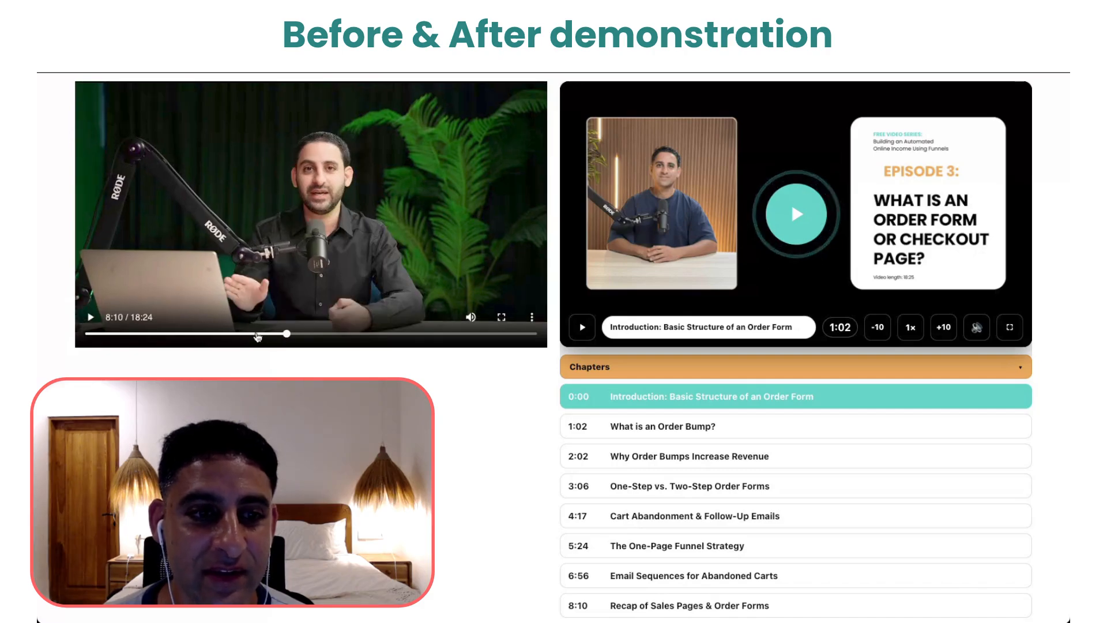
click(88, 335)
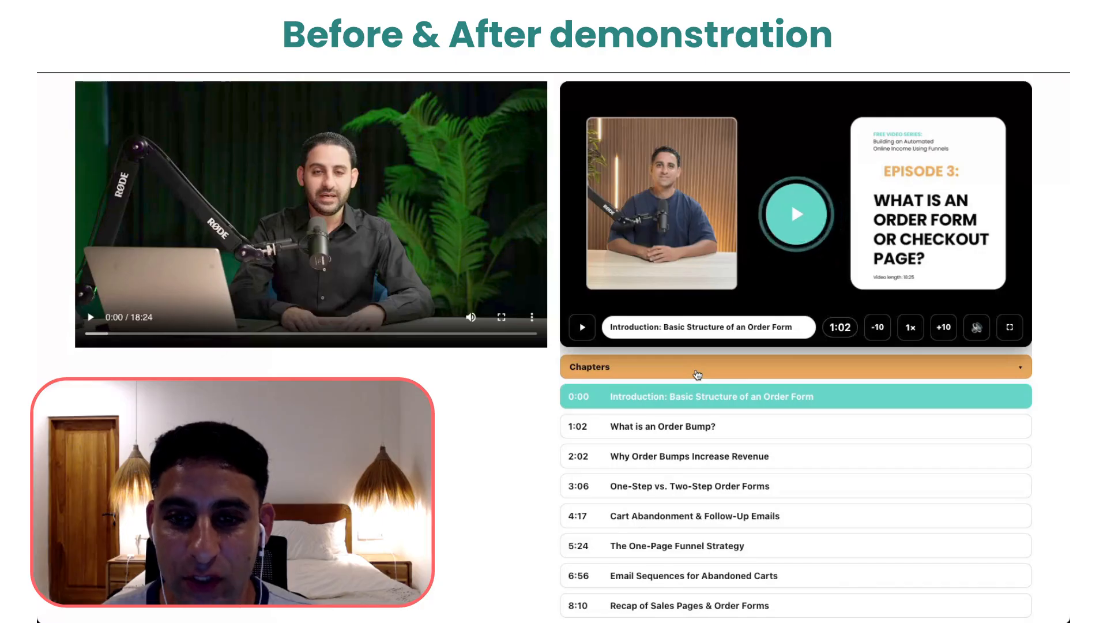
Step: Collapse and reopen the custom player's chapter list, and scrub the standard player's video to 7:44
click(697, 375)
click(698, 375)
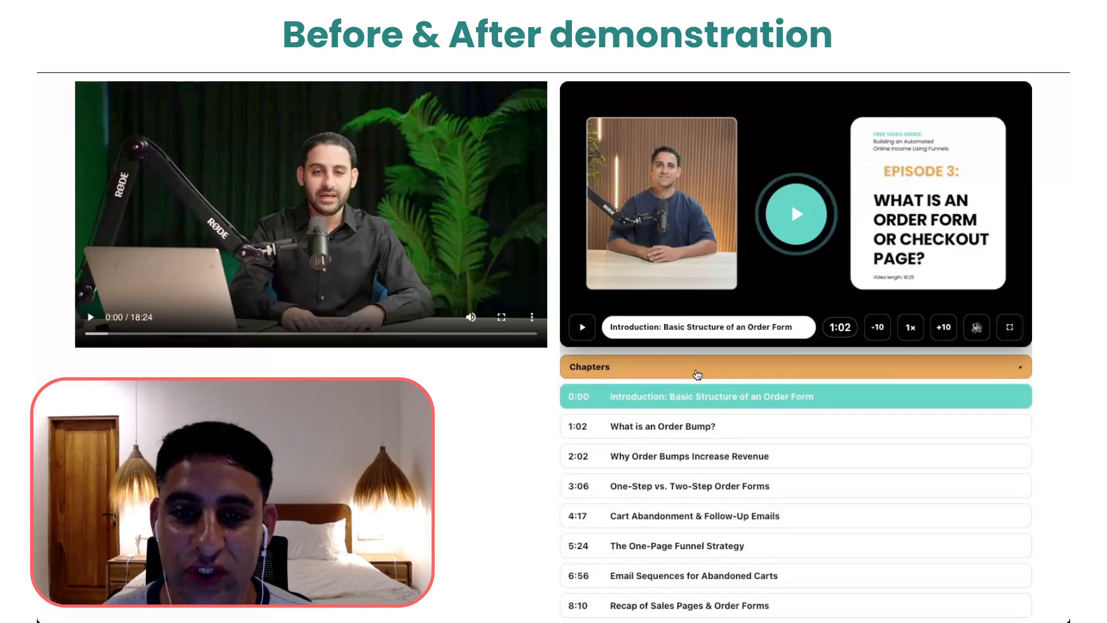
click(698, 375)
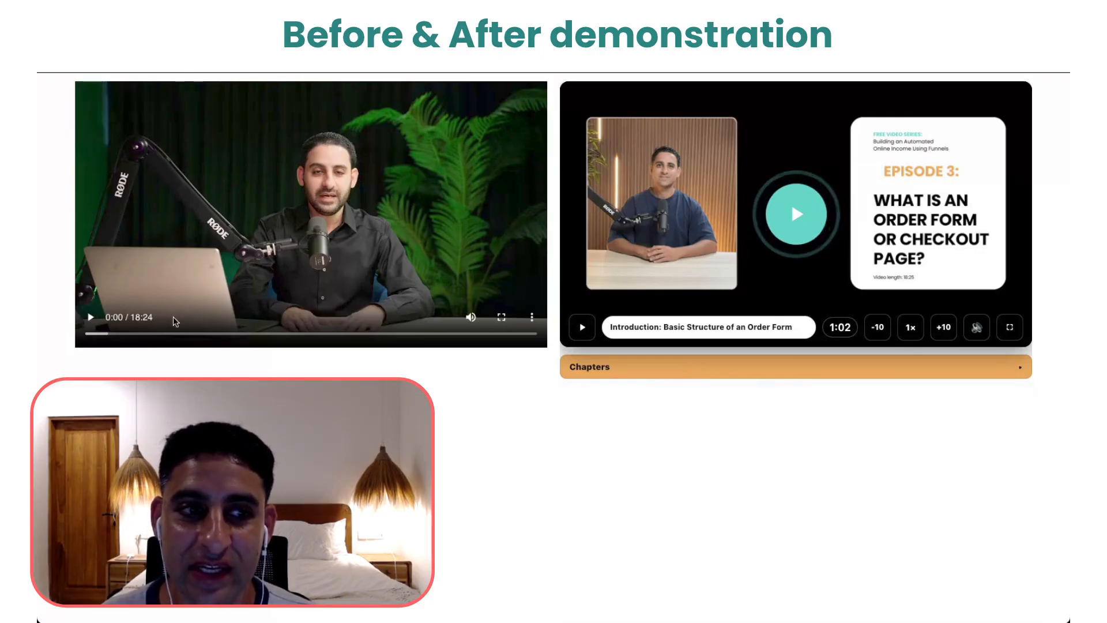
drag(161, 333, 276, 334)
click(694, 375)
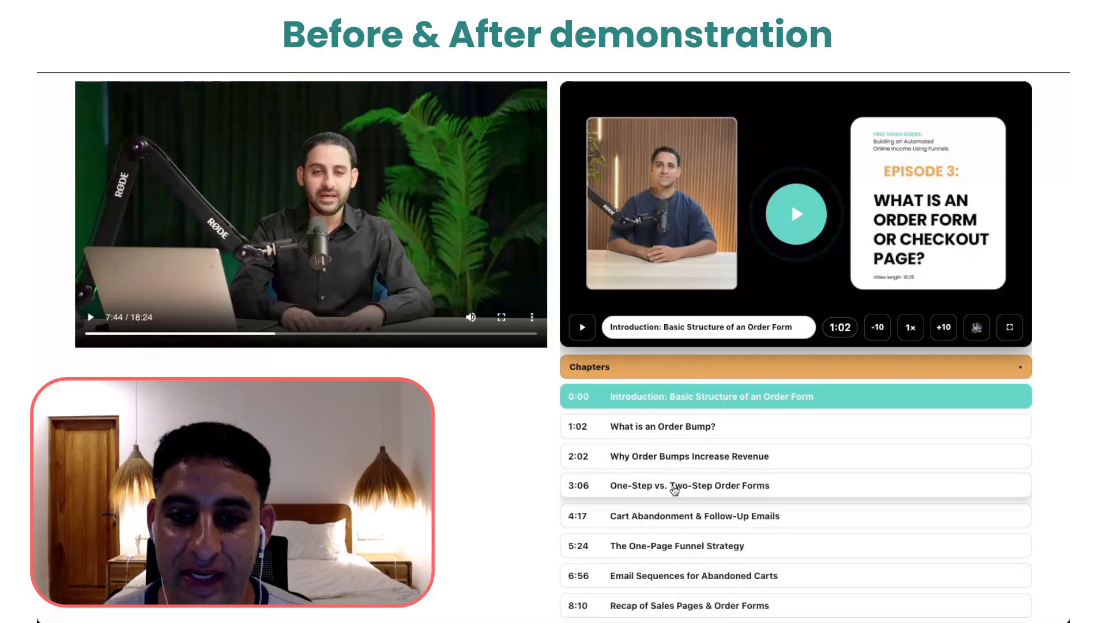
Step: Jump the custom player to the "Why Order Bumps Increase Revenue" chapter and show its volume slider
scroll(674, 490, down, 1)
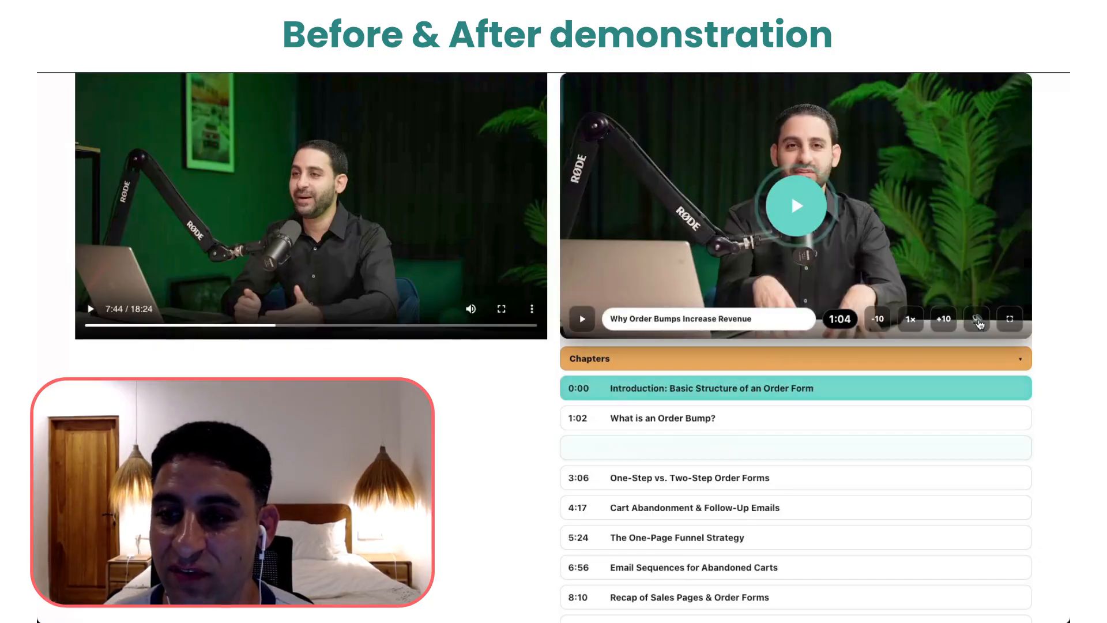
click(980, 324)
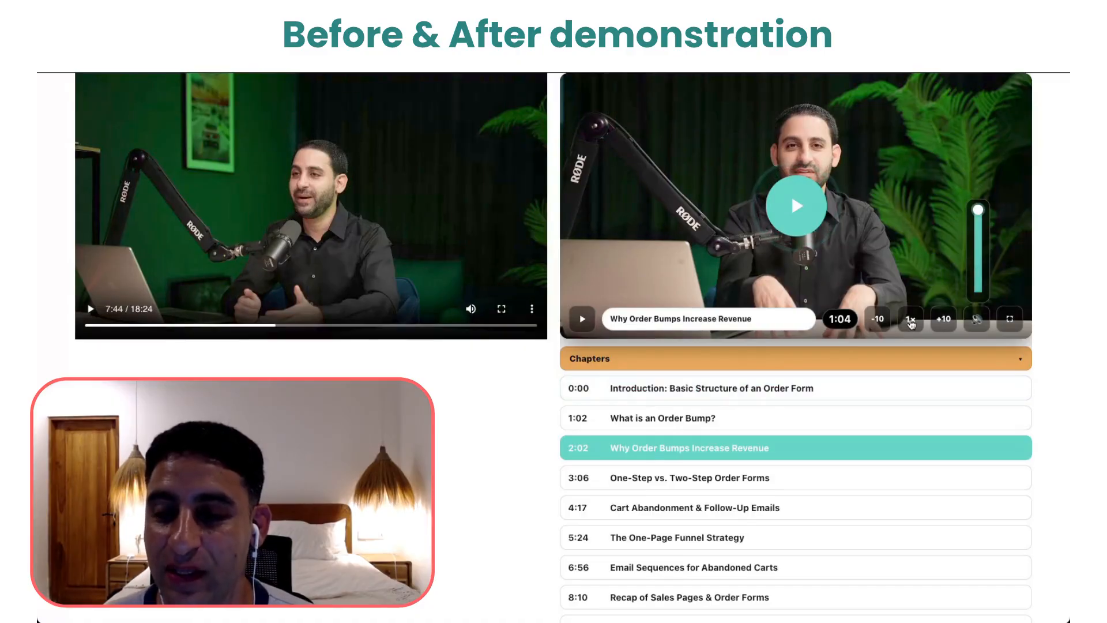
Step: Compare the standard player's speed options with the custom player's control, and set the custom player's speed to 2x
click(532, 308)
click(504, 279)
scroll(502, 279, down, 2)
click(502, 279)
click(910, 320)
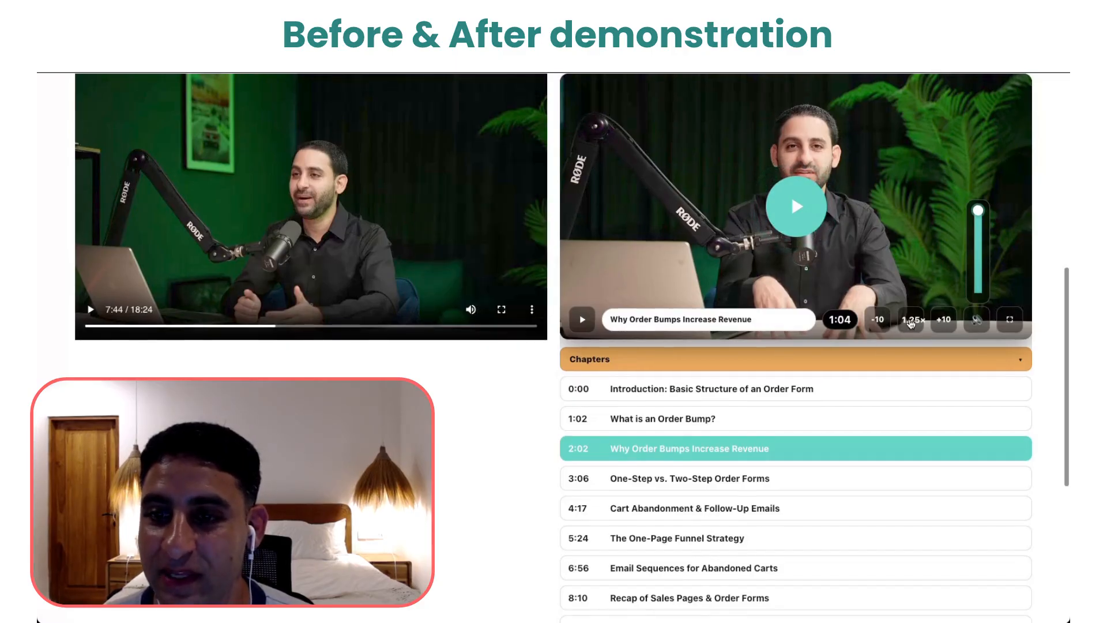
click(911, 320)
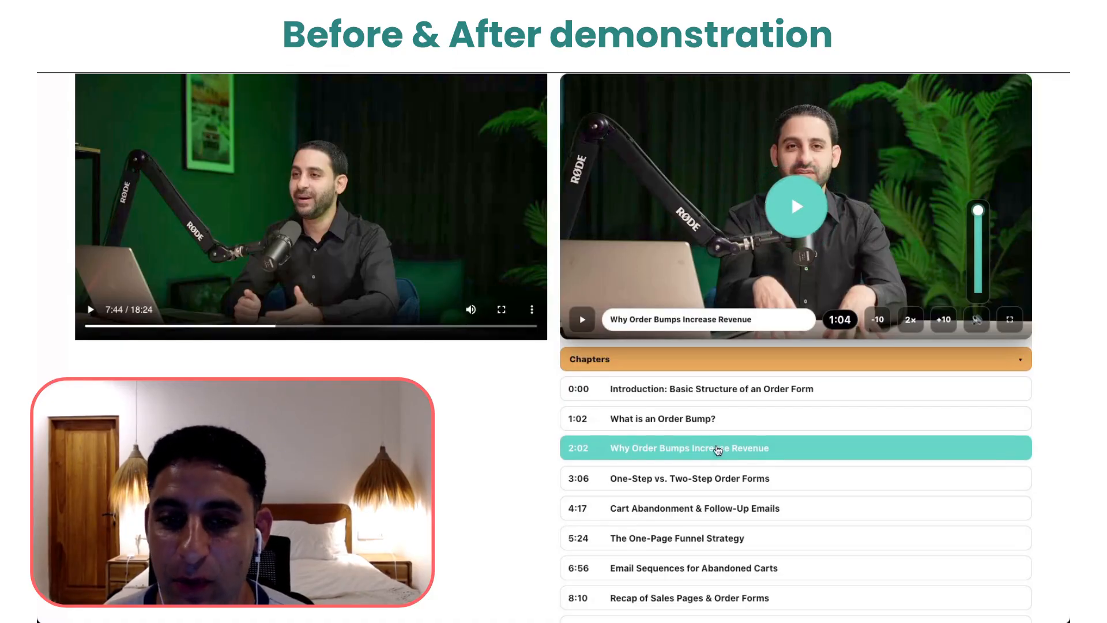
scroll(801, 482, down, 3)
scroll(796, 486, up, 3)
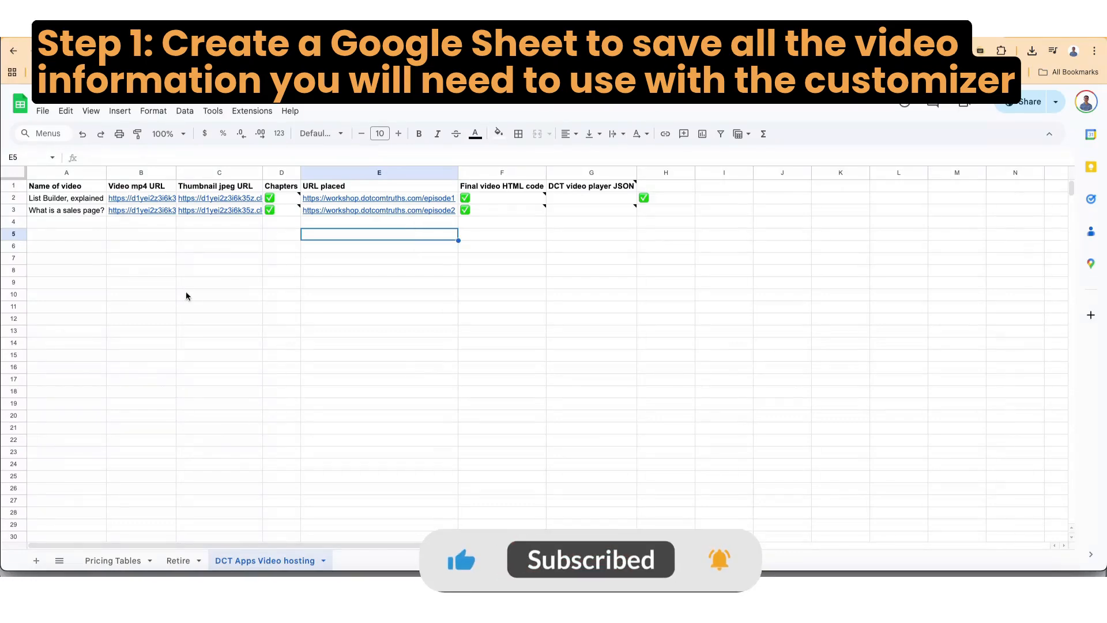
Step: Go through the video sheet's column headers from "Name of video" to "DCT video player JSON"
click(63, 186)
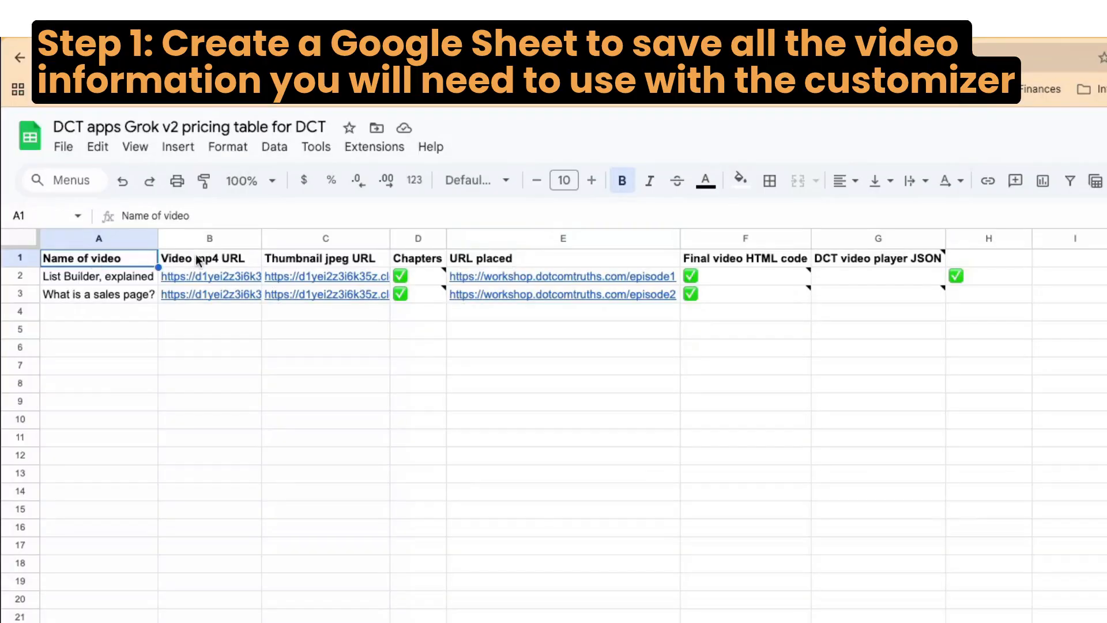
click(198, 260)
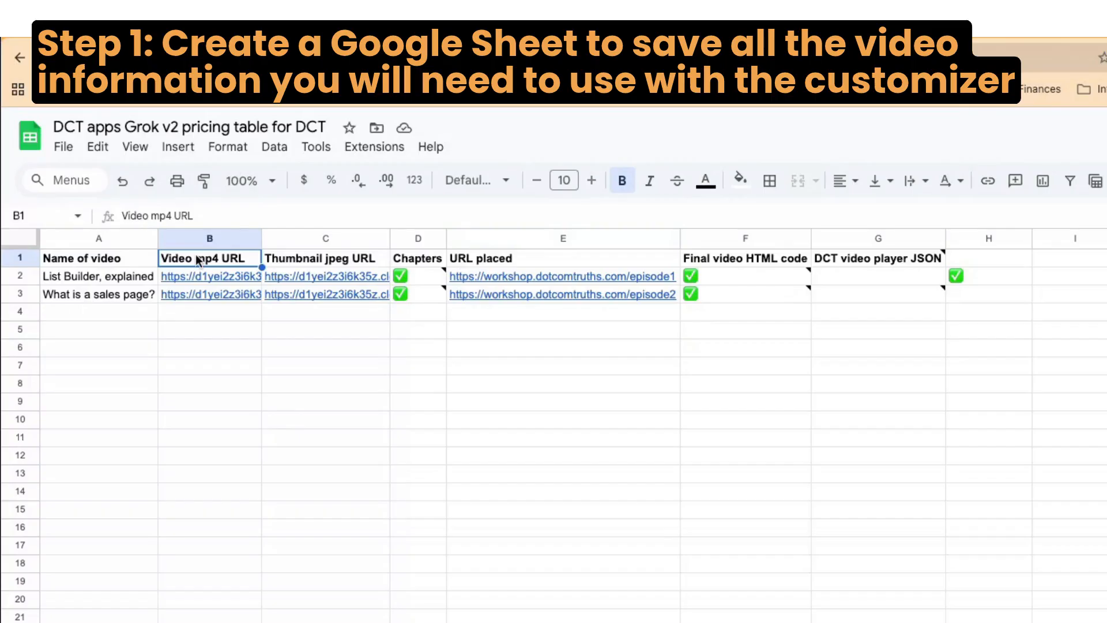
click(342, 263)
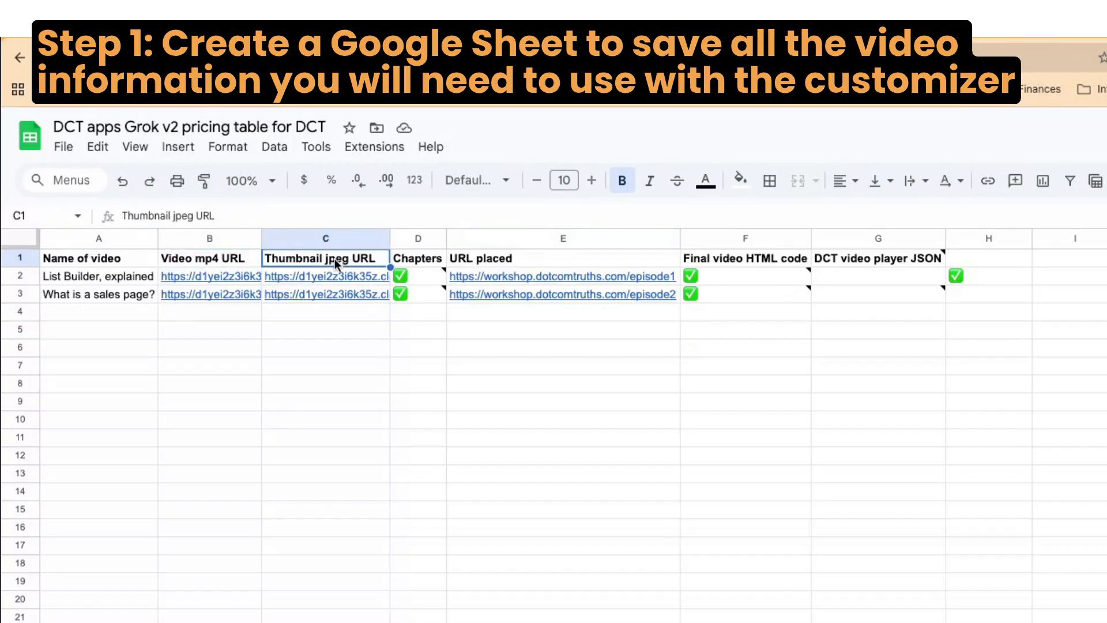
click(495, 263)
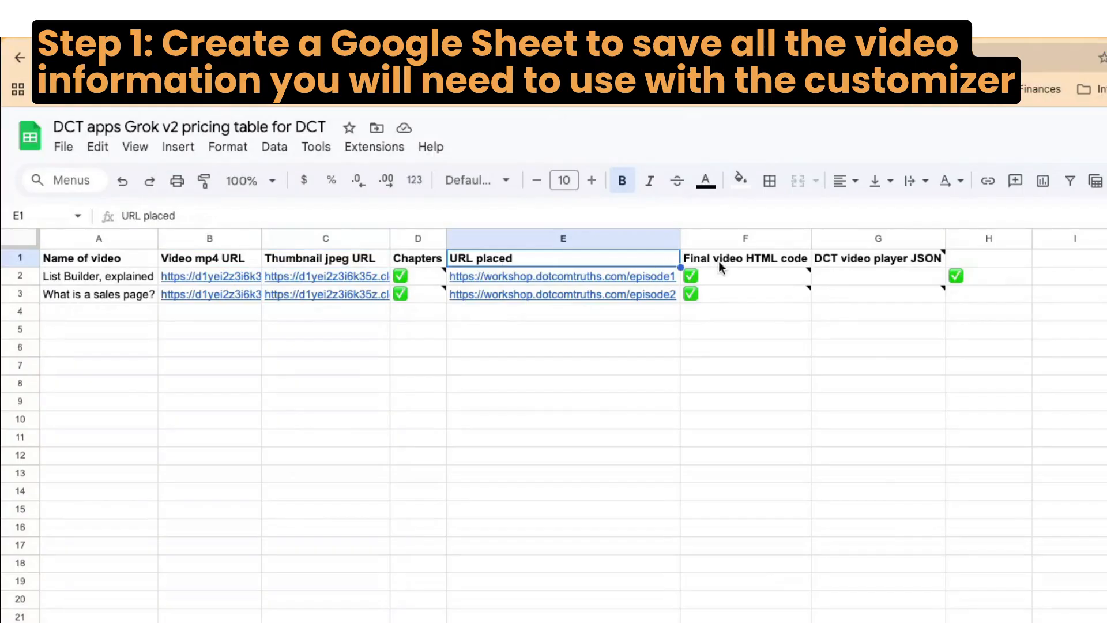
mouse_move(850, 258)
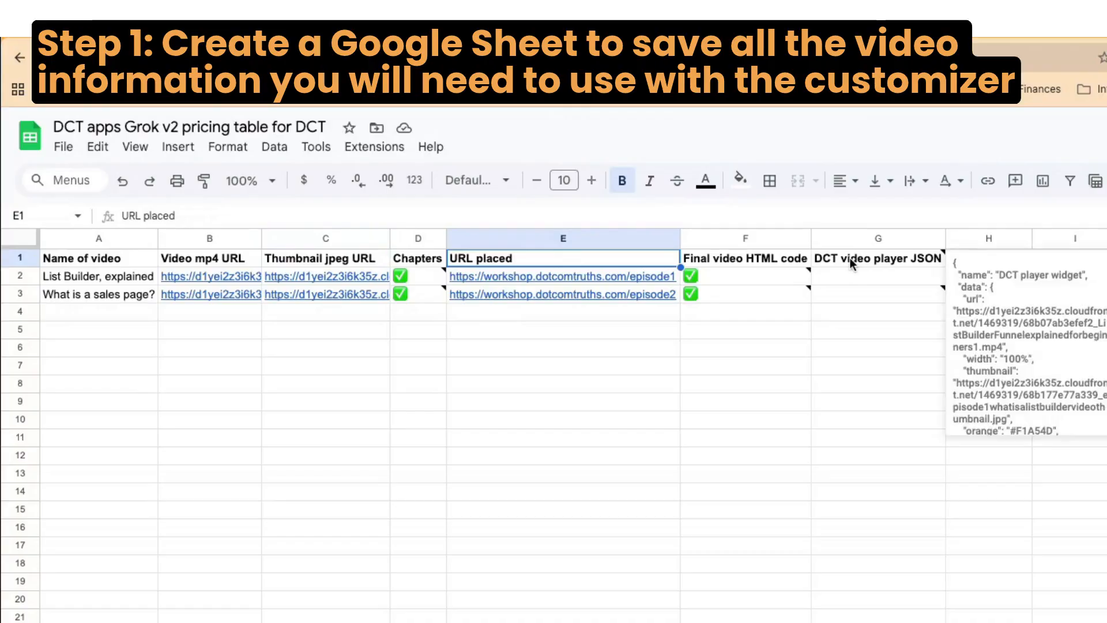
click(804, 324)
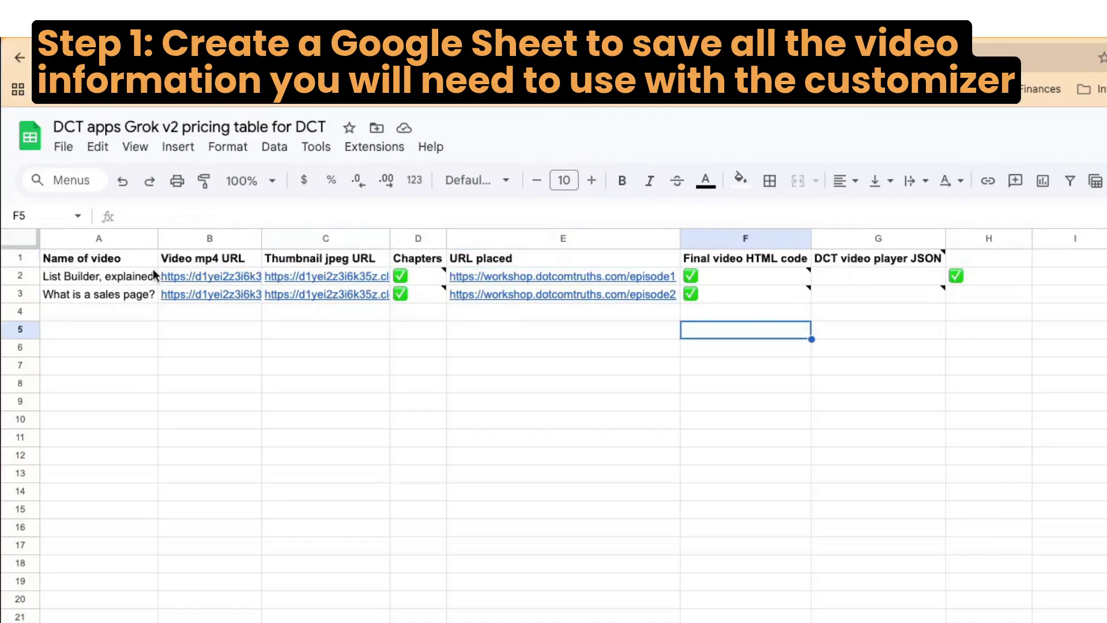
Step: Review the name, mp4 URL and thumbnail columns, and read the enlarged chapters note for "What is a sales page?"
click(107, 263)
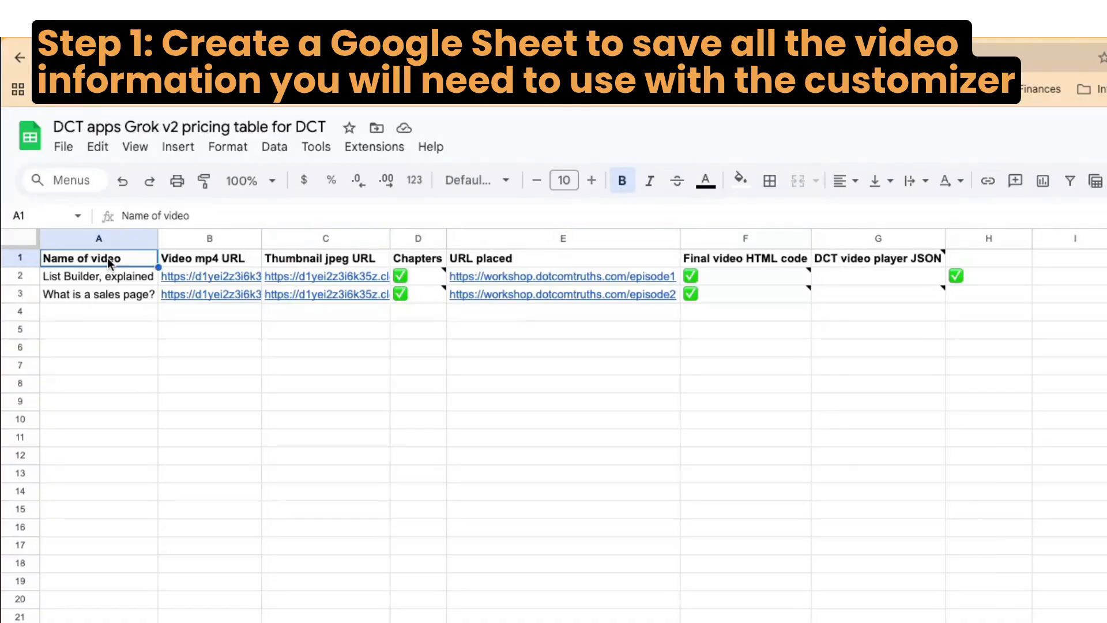
click(224, 260)
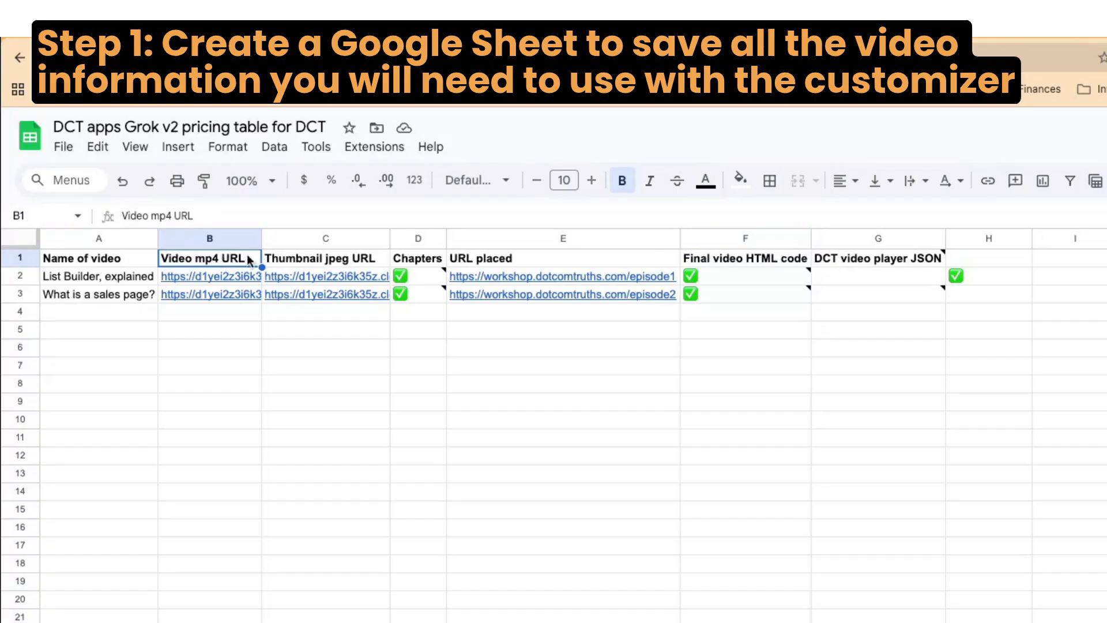
click(289, 255)
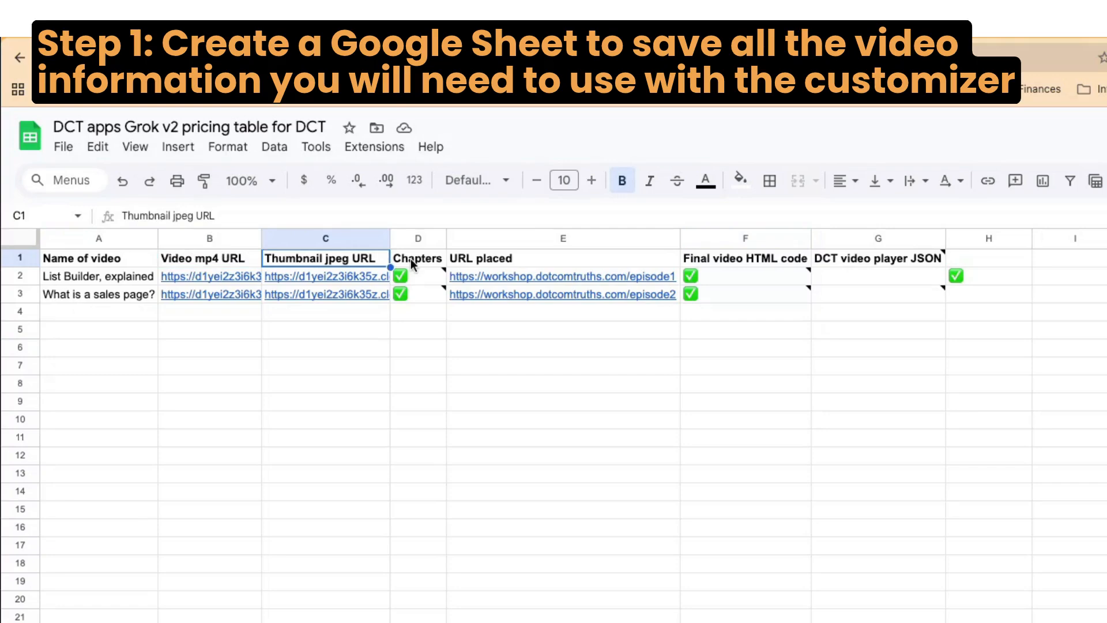
click(443, 294)
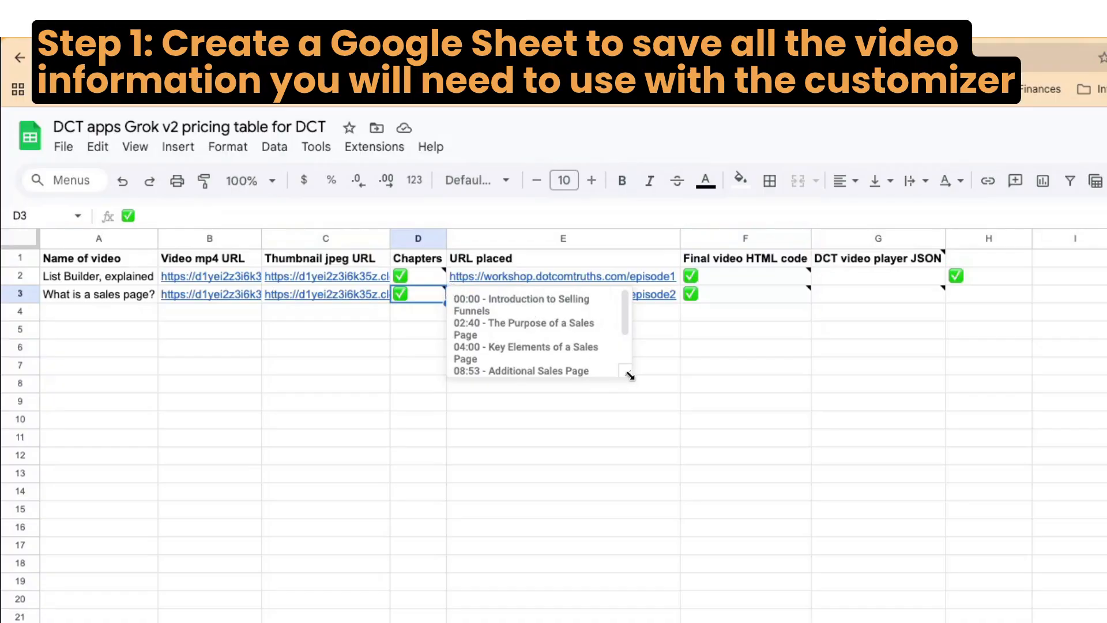
drag(630, 375, 729, 516)
click(369, 374)
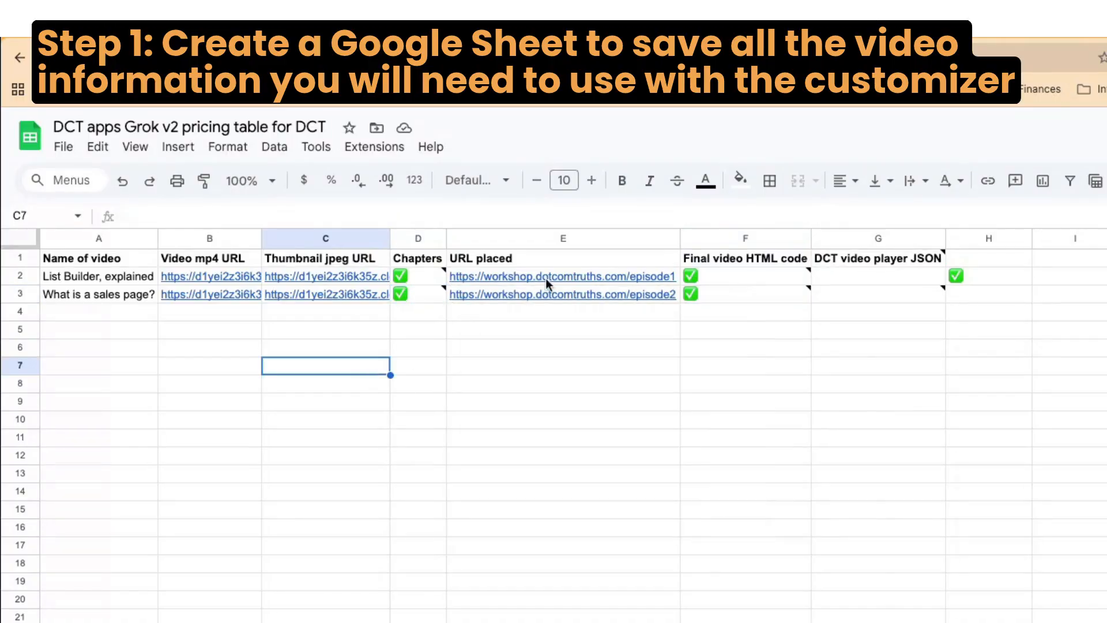
Step: Open the placed URL of episode 2 from the sheet to view its video page, and close the page
mouse_move(538, 292)
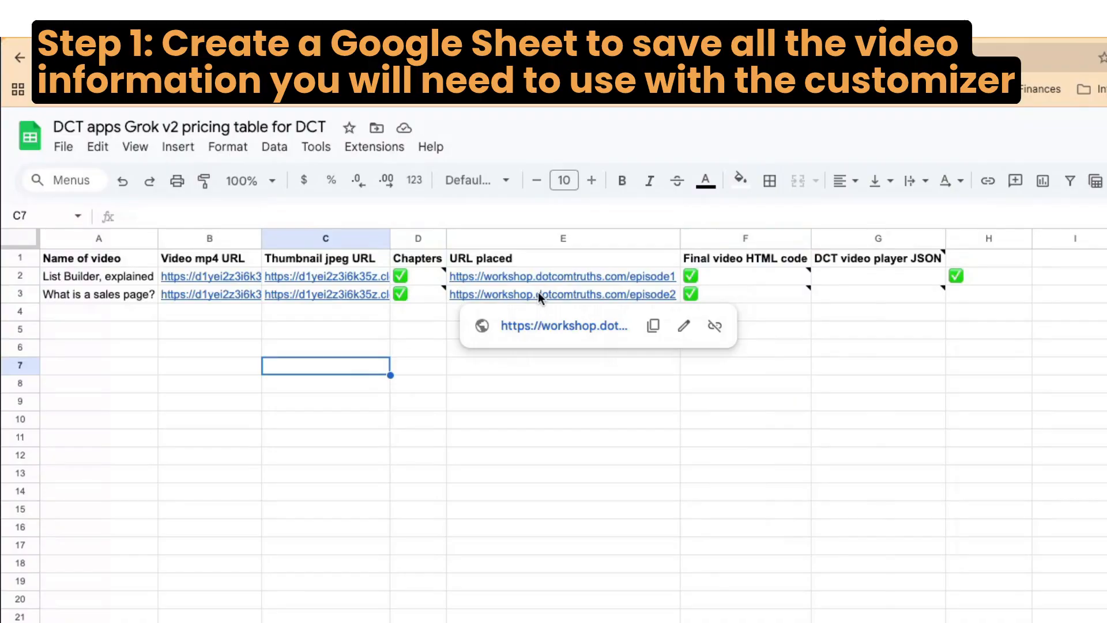
click(753, 290)
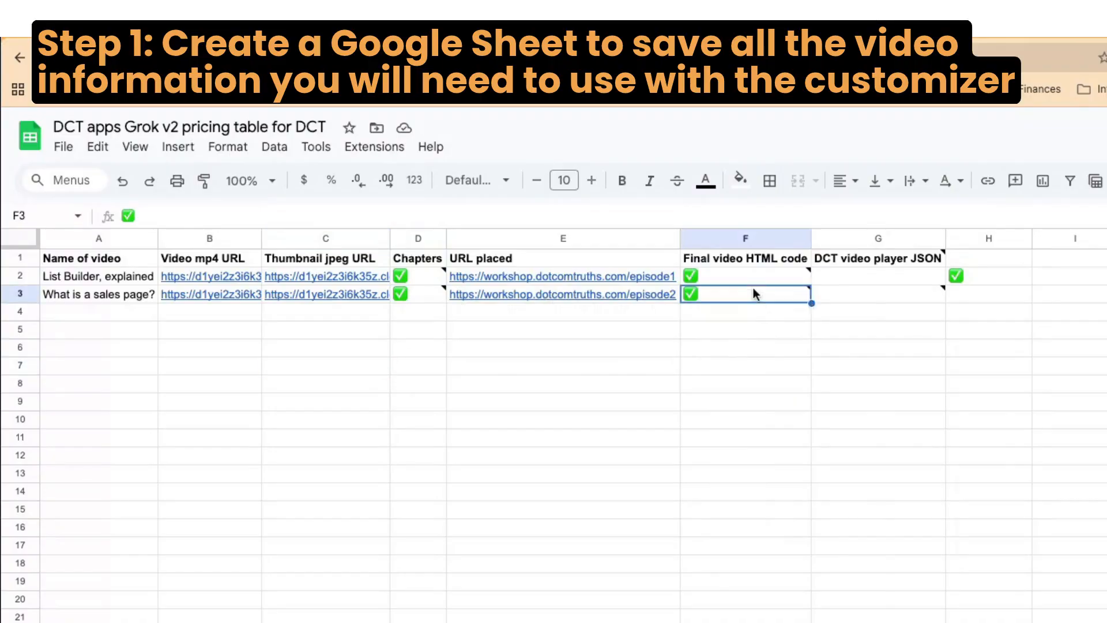
click(584, 292)
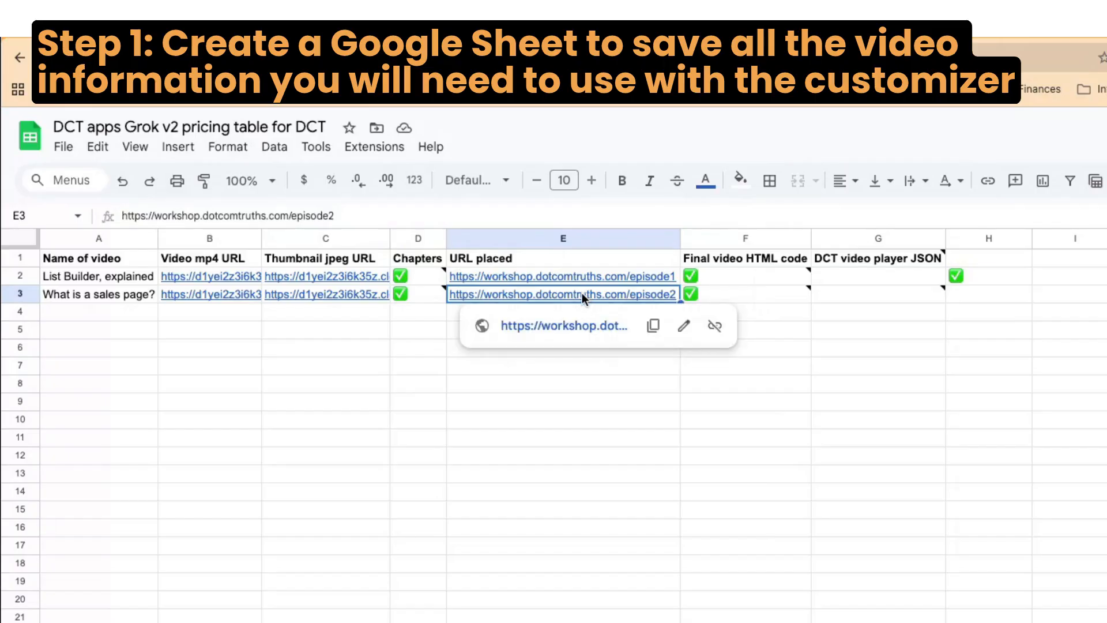
click(579, 327)
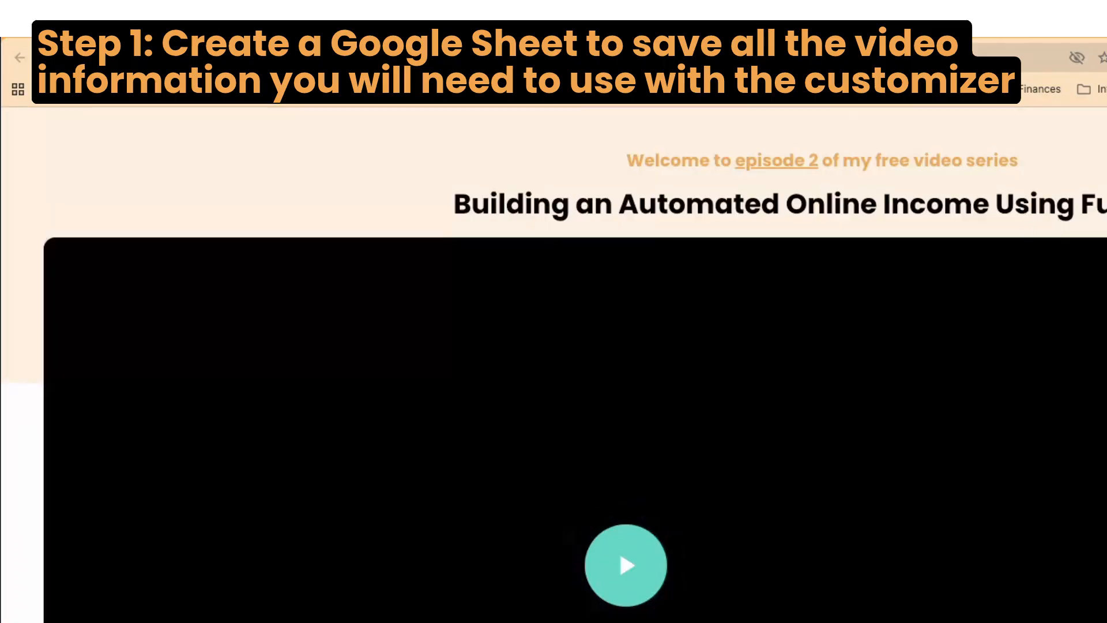
key(super+w)
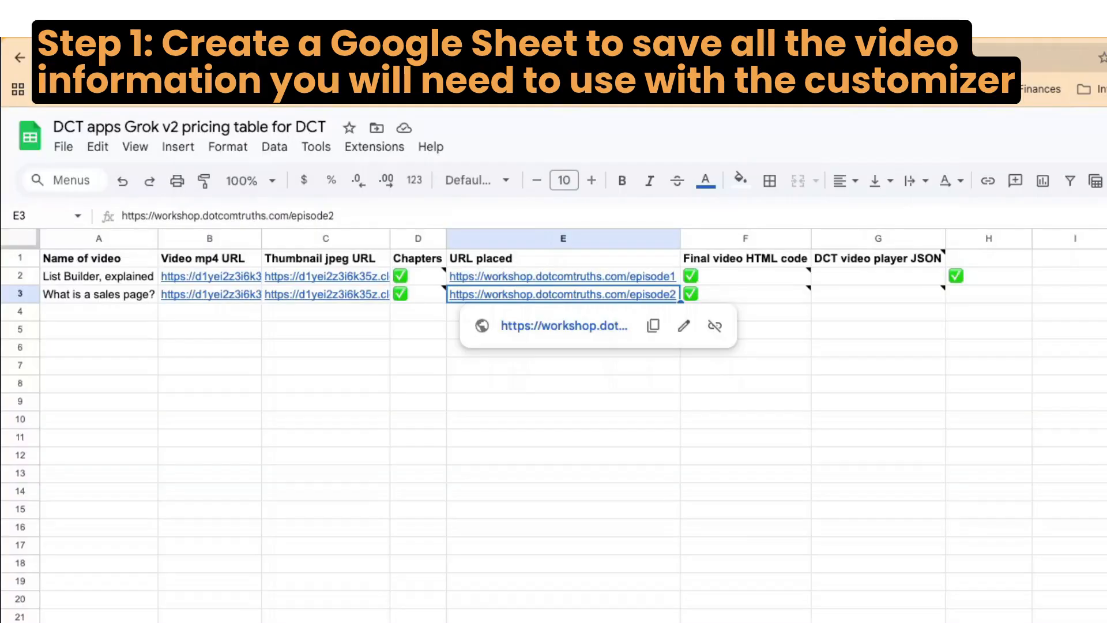
Step: Read the enlarged final video HTML code note for the "What is a sales page?" video
click(799, 299)
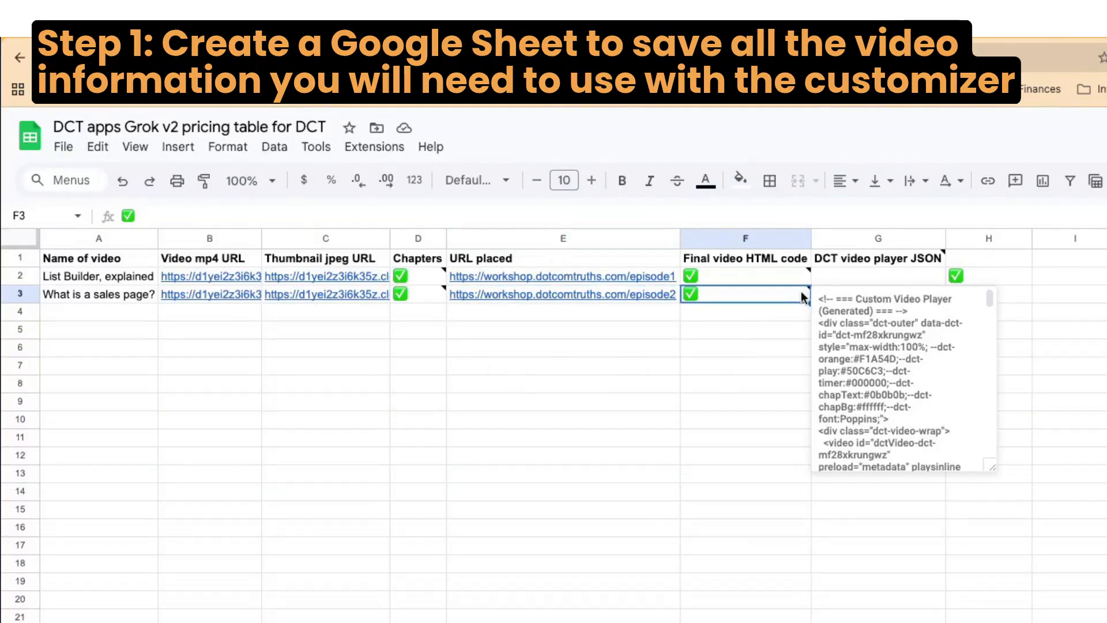
drag(988, 462, 1106, 622)
click(692, 345)
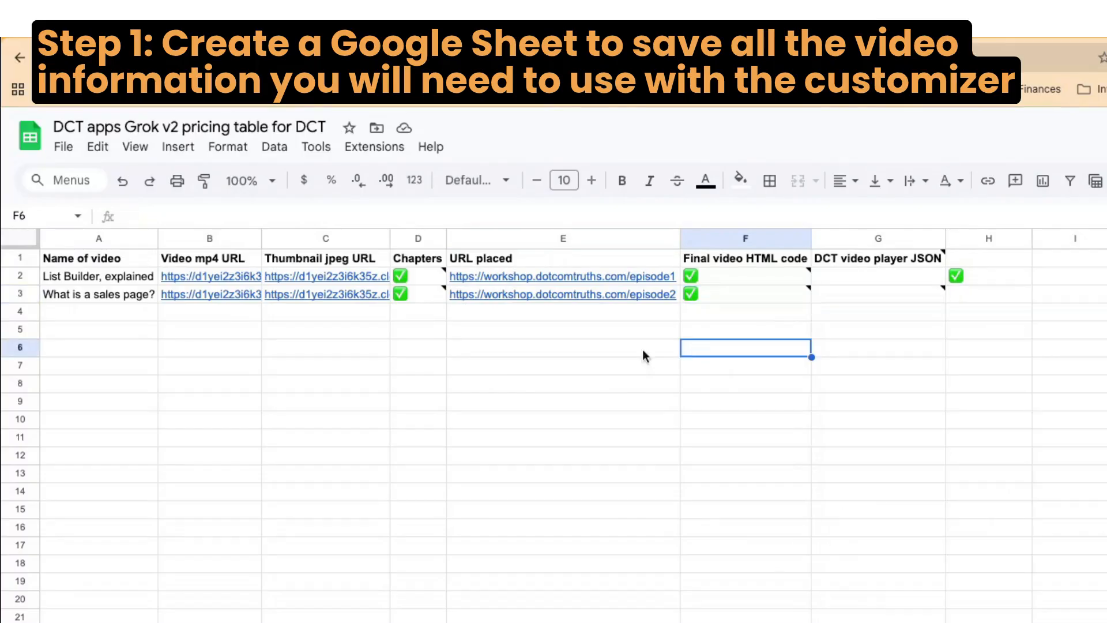
Step: Select the first empty cell under "Name of video" and switch to the systeme.io funnel with the Video #3 step
click(131, 313)
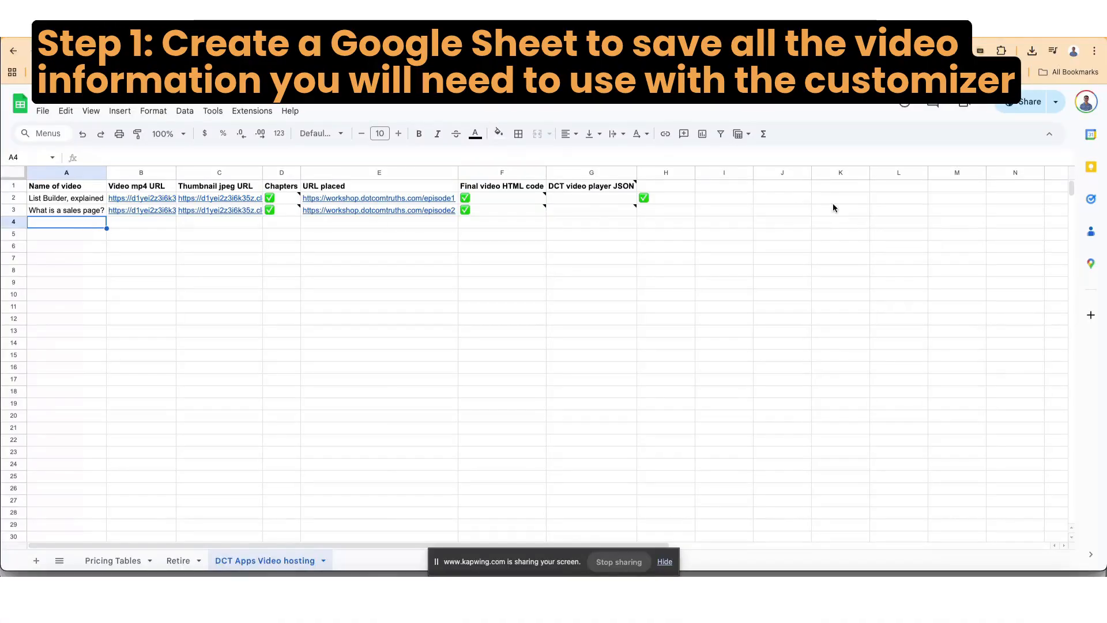
key(super+Tab)
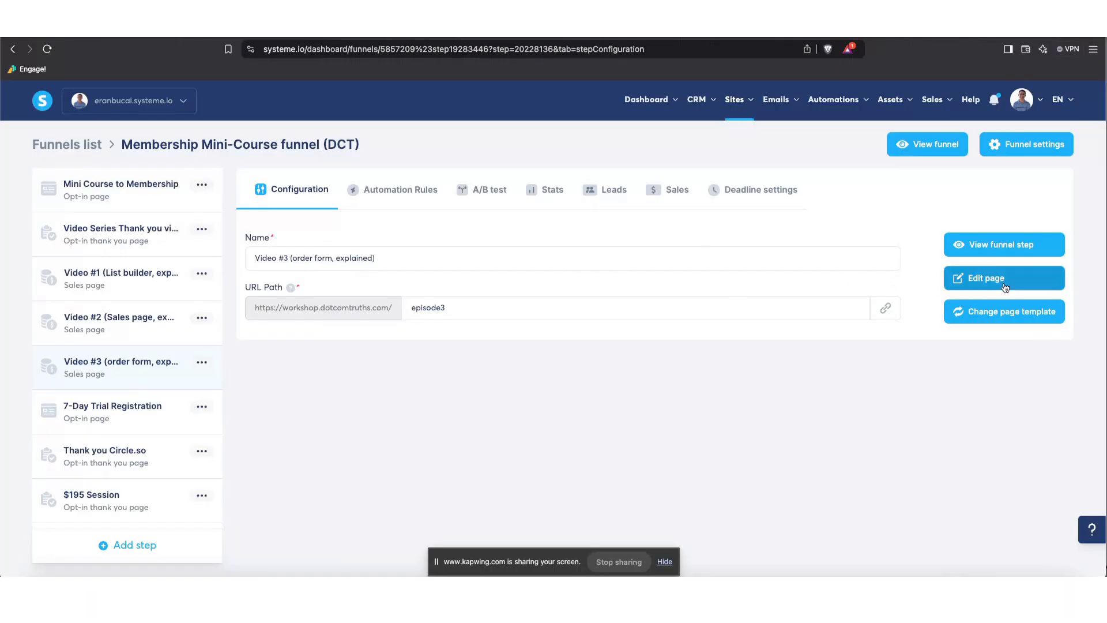
Step: Open the Video #3 page in the editor and add a two-column row below the video player's Chapters bar
click(988, 280)
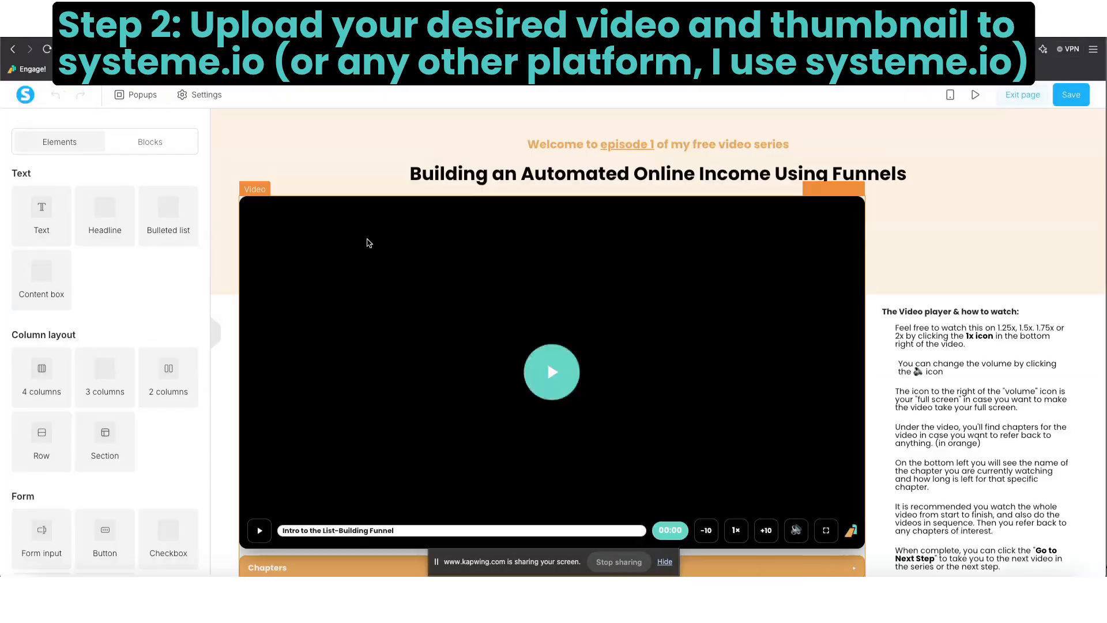
scroll(441, 274, down, 3)
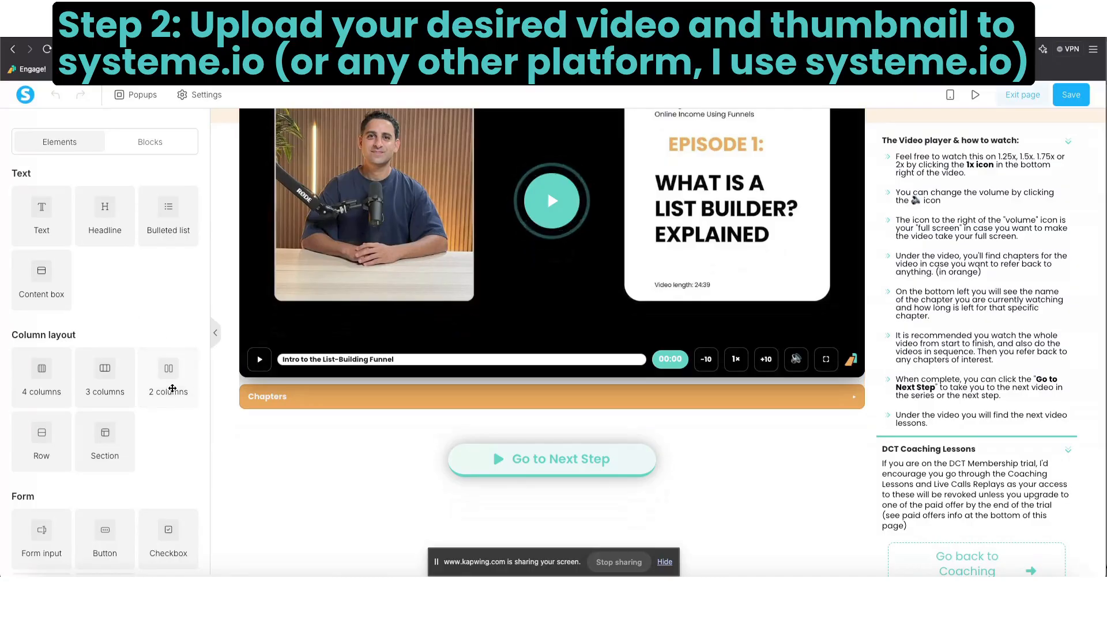
drag(168, 376, 367, 446)
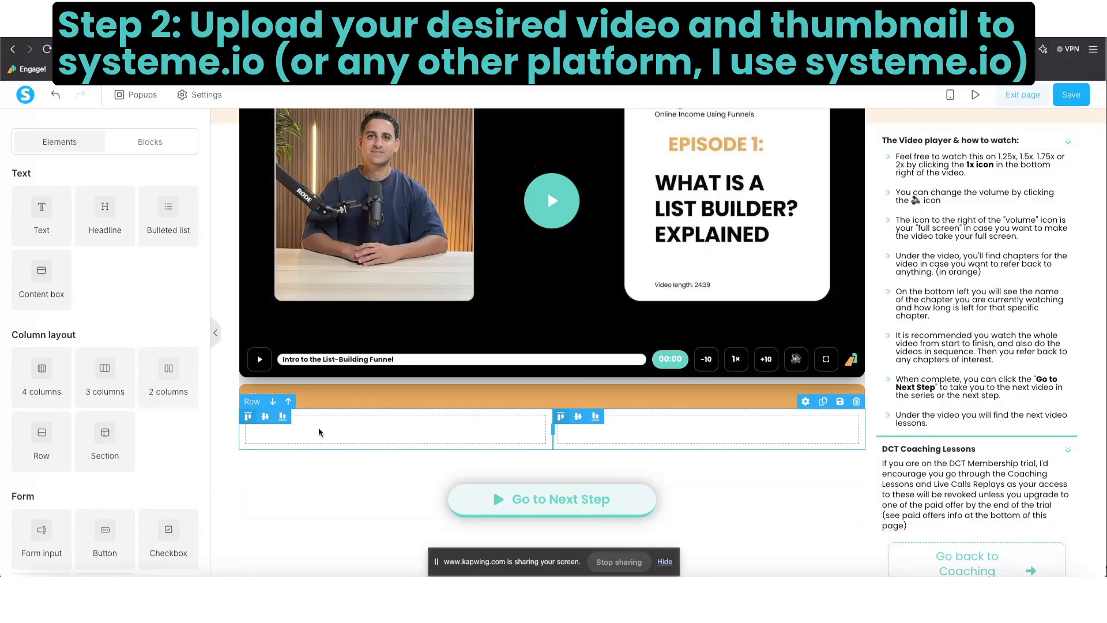
Step: Place a Video element in the first column of the new row and an Image element in the second
scroll(153, 448, down, 1)
scroll(153, 448, down, 6)
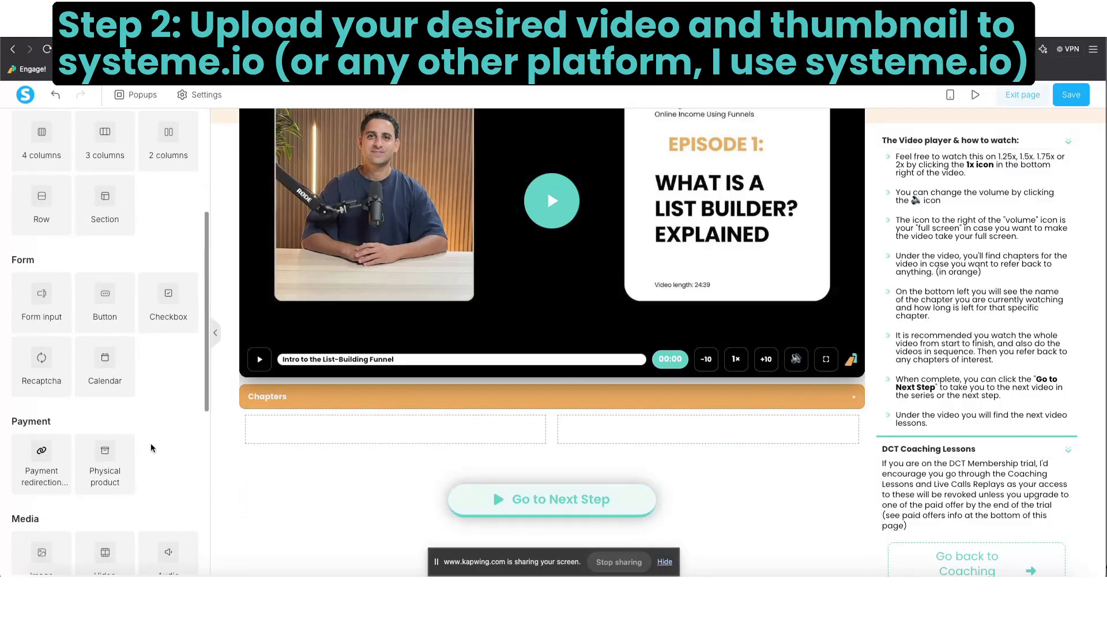
drag(102, 427, 327, 432)
drag(53, 432, 649, 440)
scroll(638, 441, down, 3)
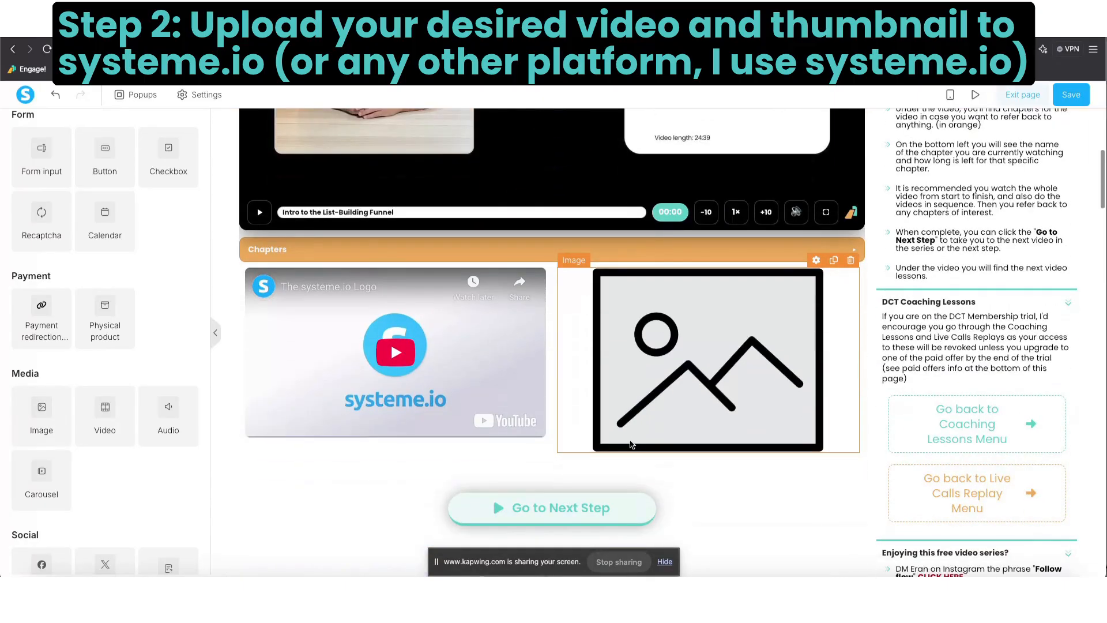
Step: Upload "episode 3 what is an order form video thumbnail.png" and insert it in the new image element
click(684, 327)
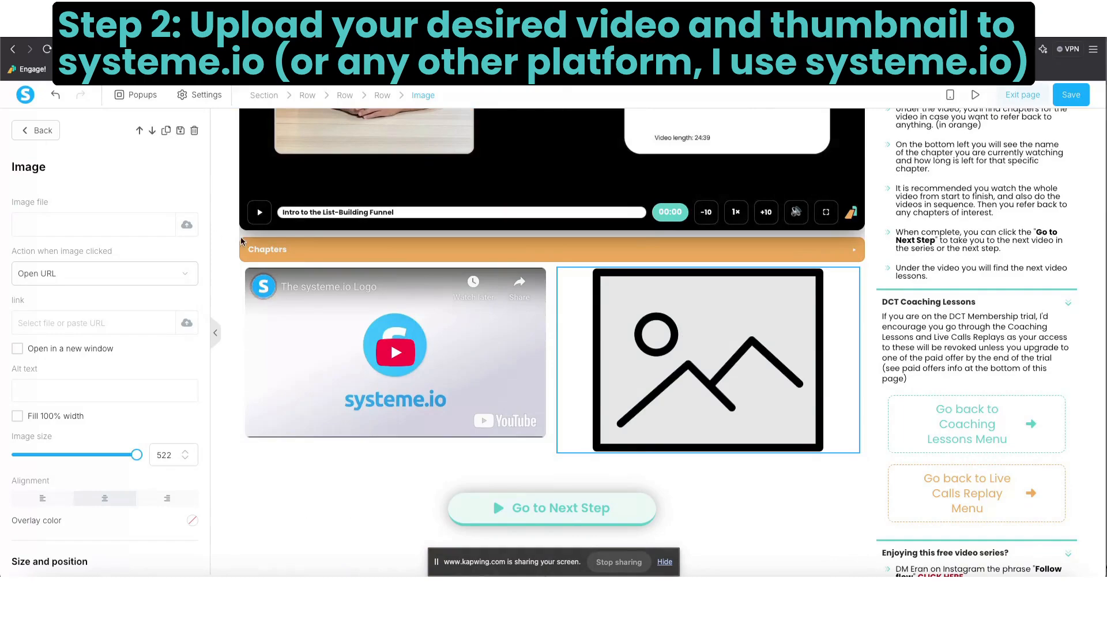
click(186, 224)
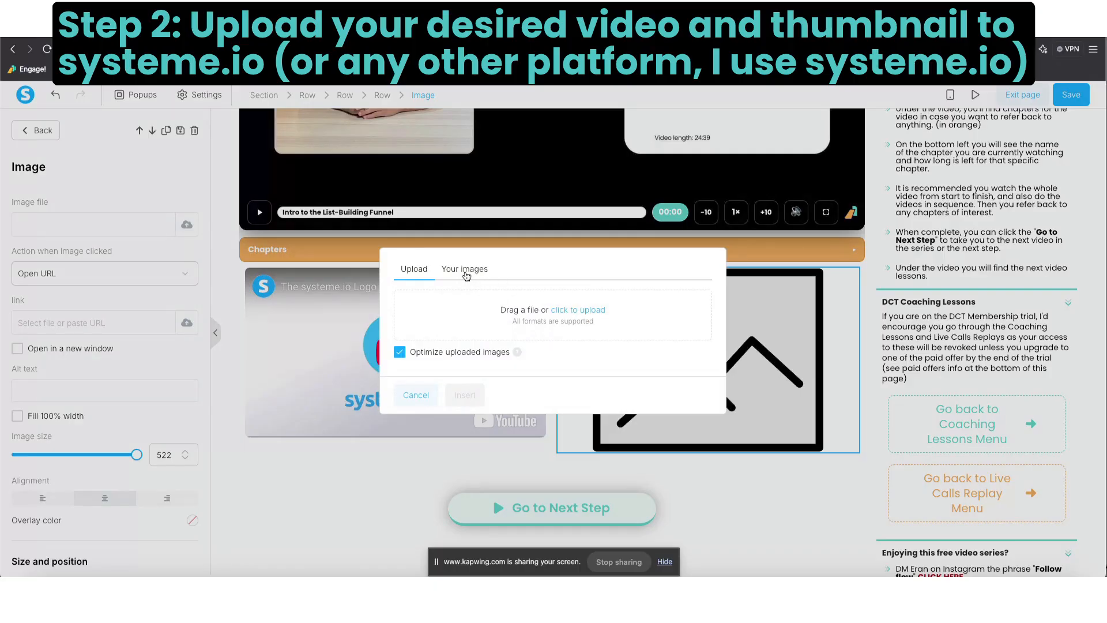
click(465, 269)
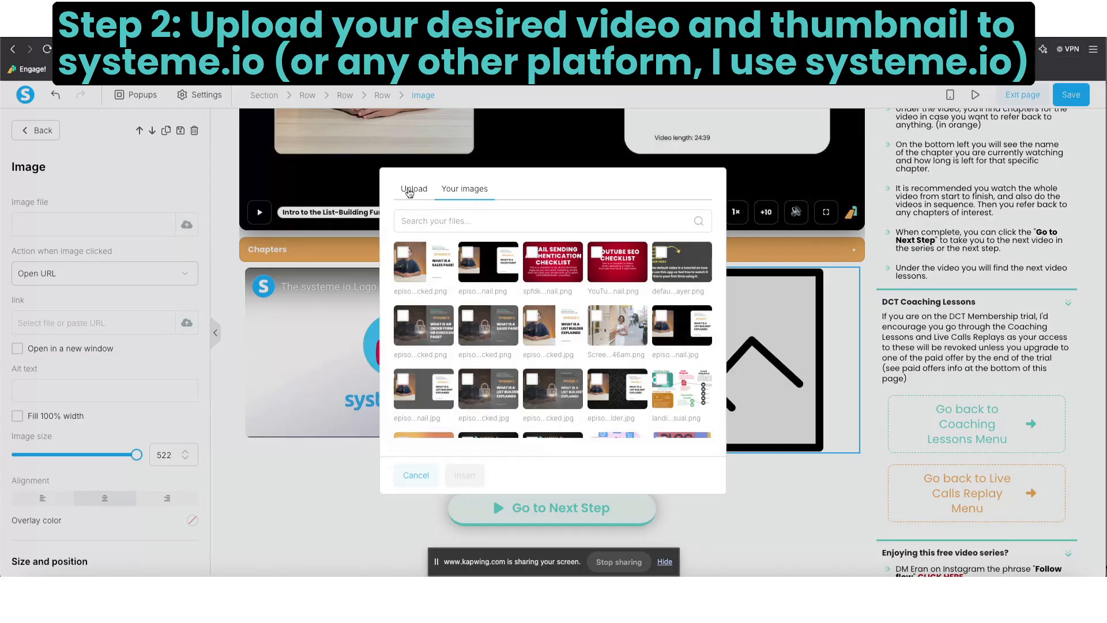
click(409, 193)
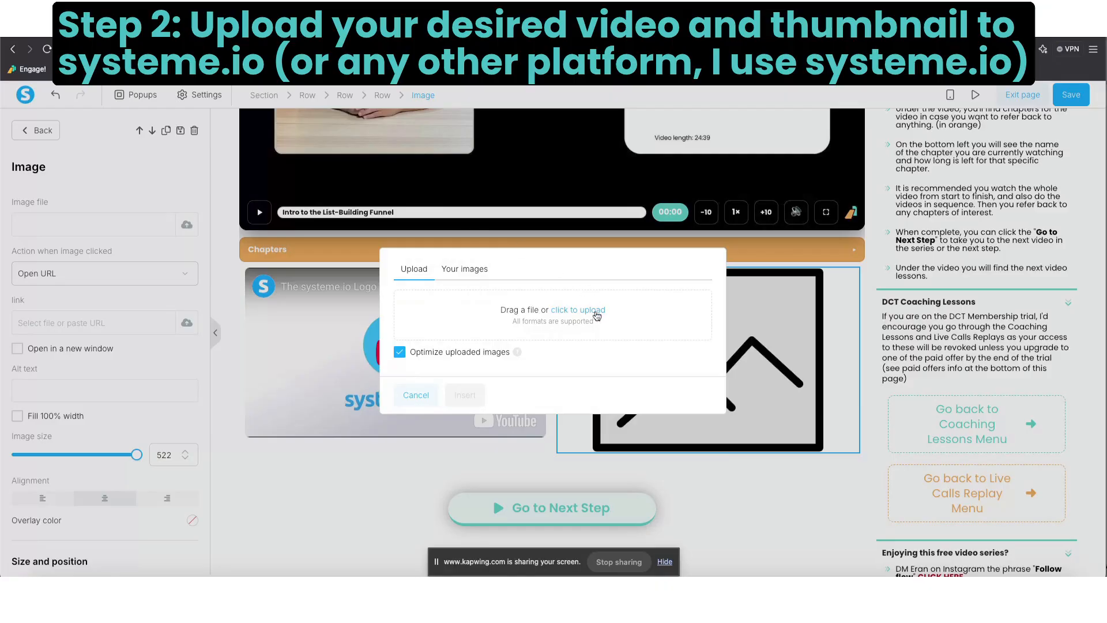
click(597, 316)
click(610, 307)
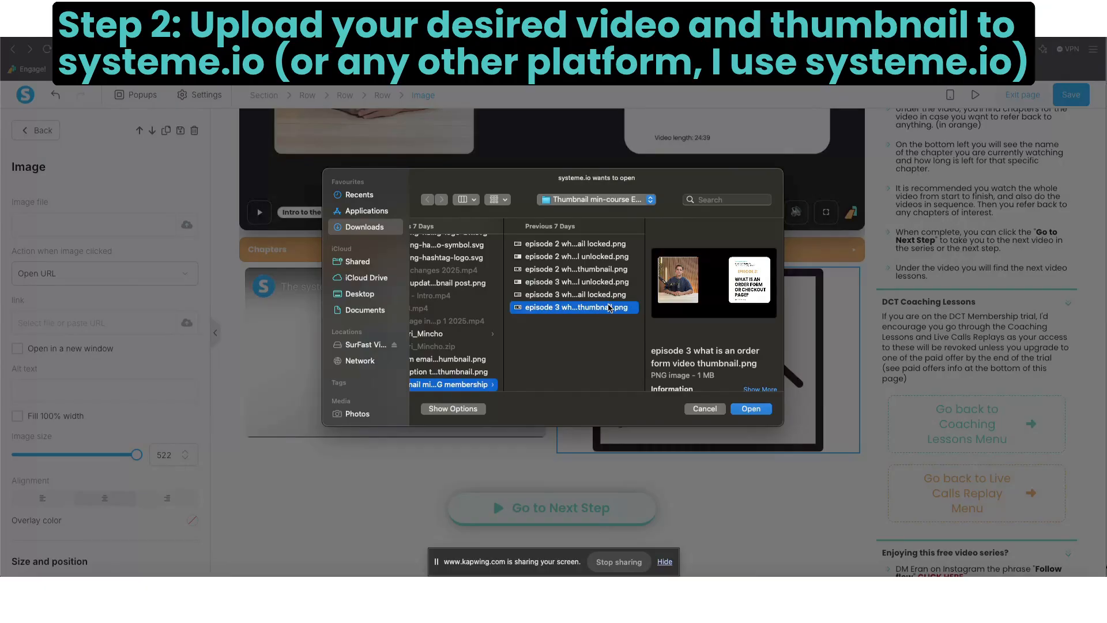
click(751, 408)
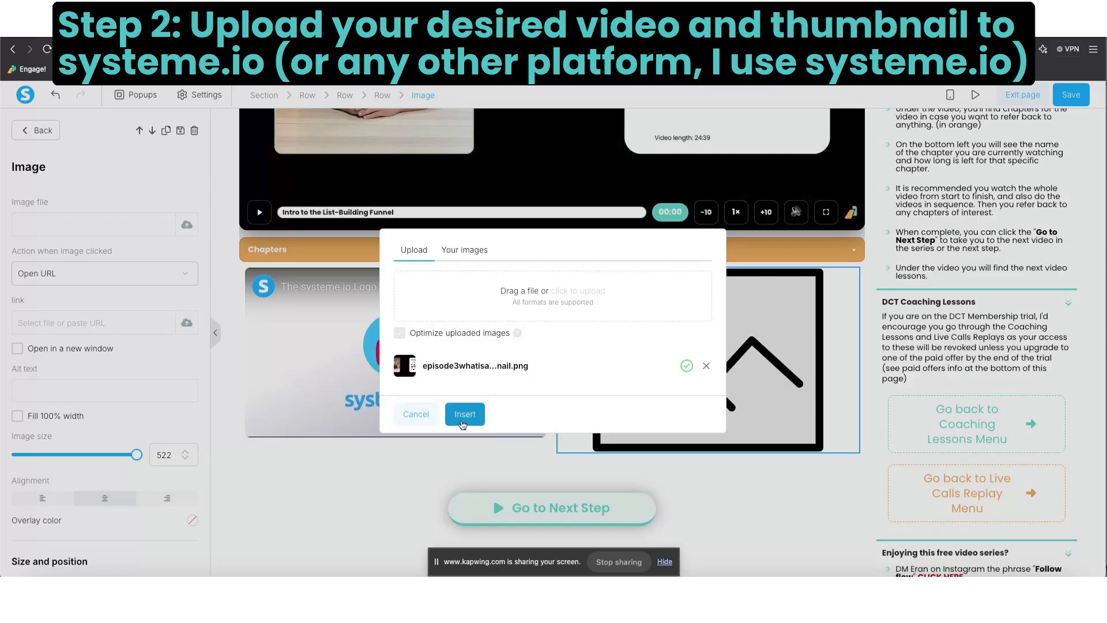
click(464, 419)
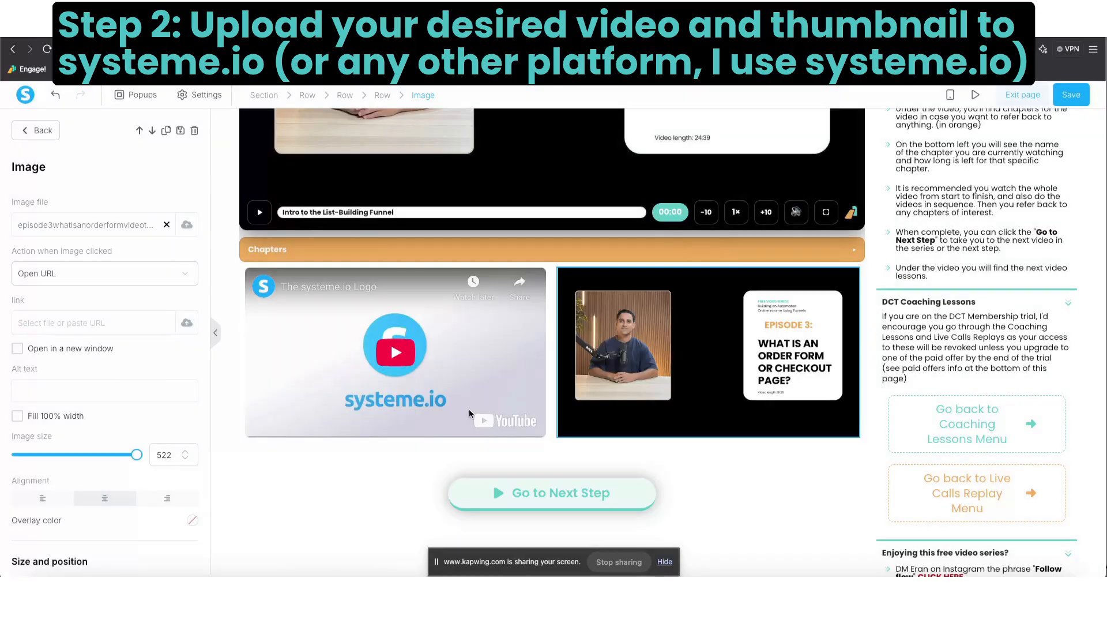
Step: Set the new video element's type to Upload file
click(381, 338)
click(352, 329)
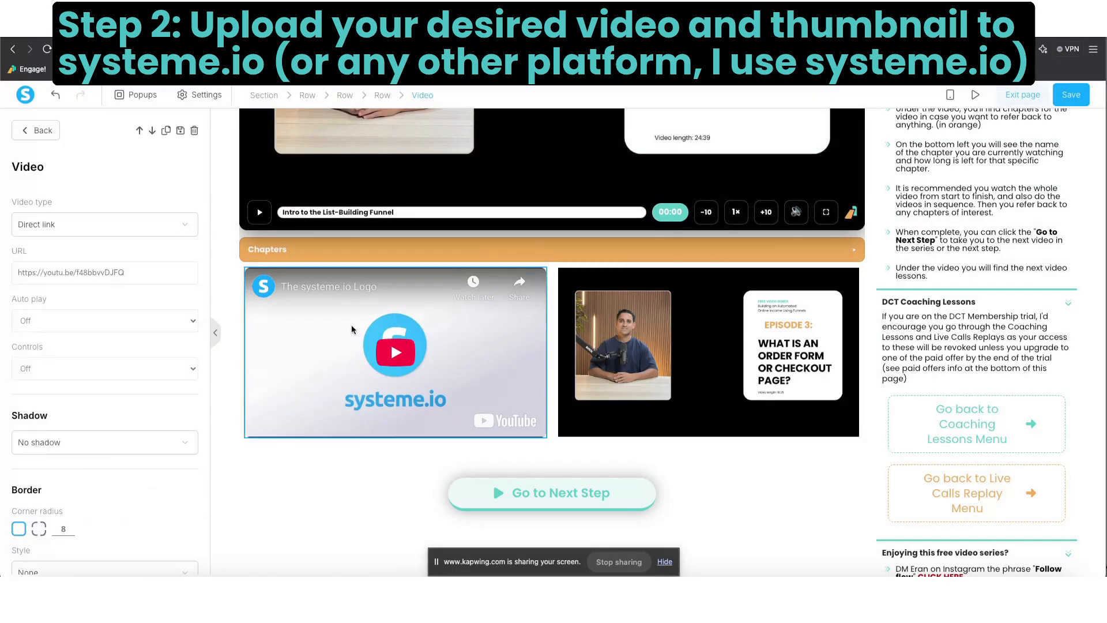
click(191, 226)
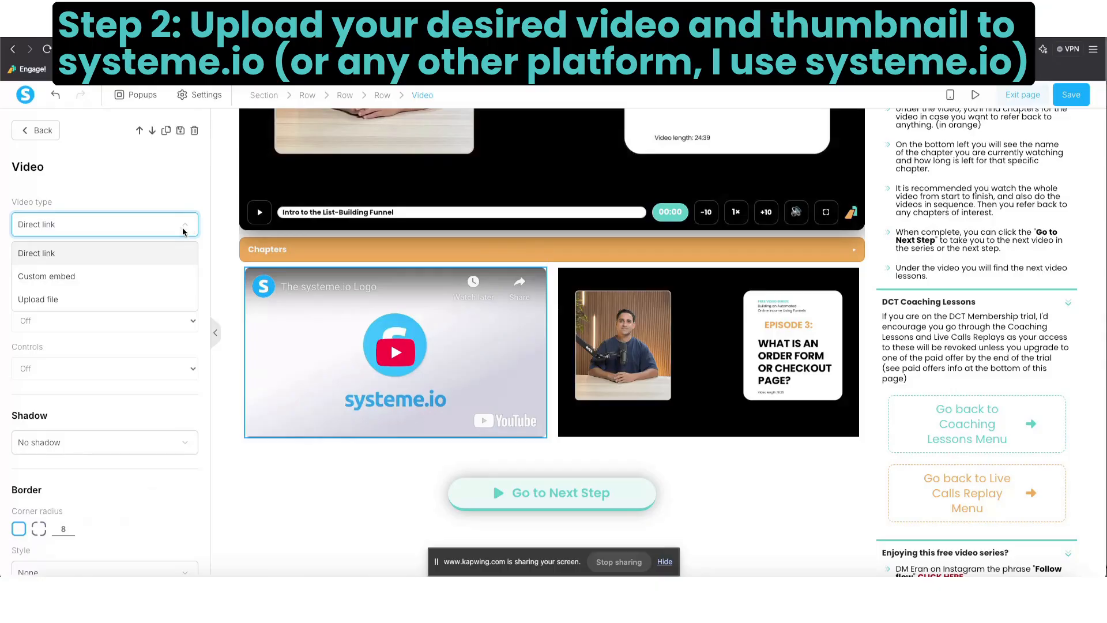
click(123, 296)
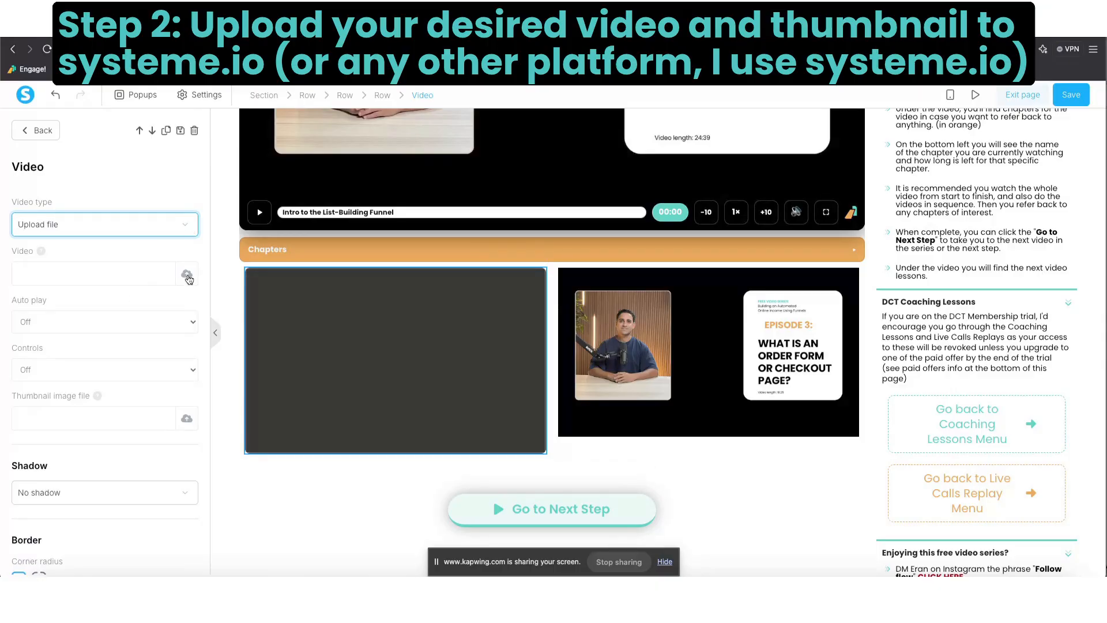
Step: Insert the Upsells and Downsells explained video 4 from the existing uploads into the new video element
click(187, 275)
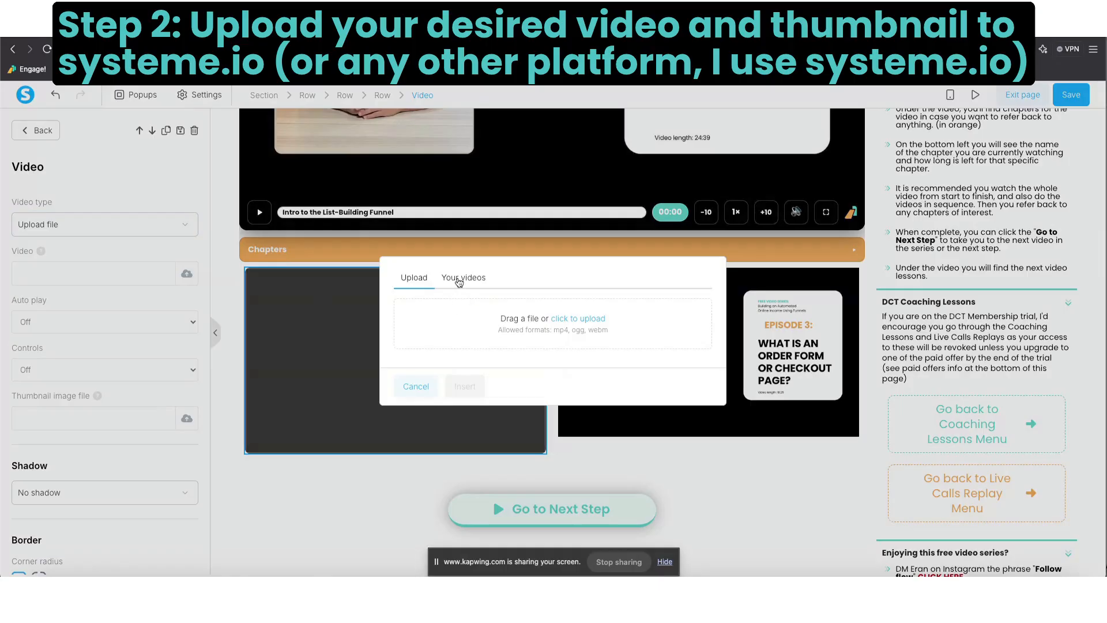
click(458, 279)
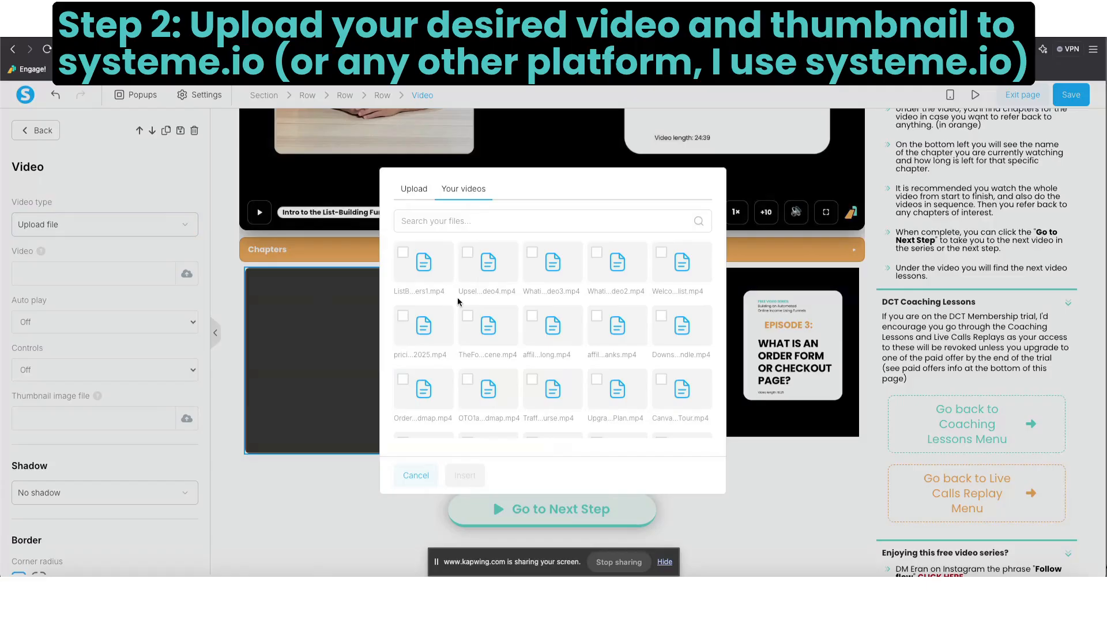
click(414, 189)
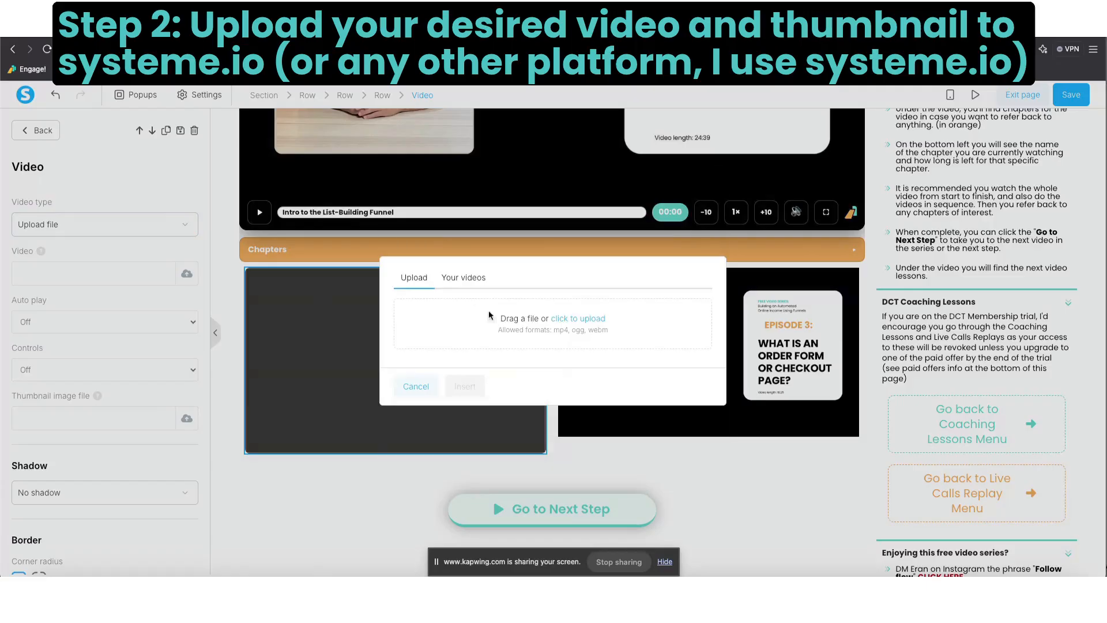
click(574, 321)
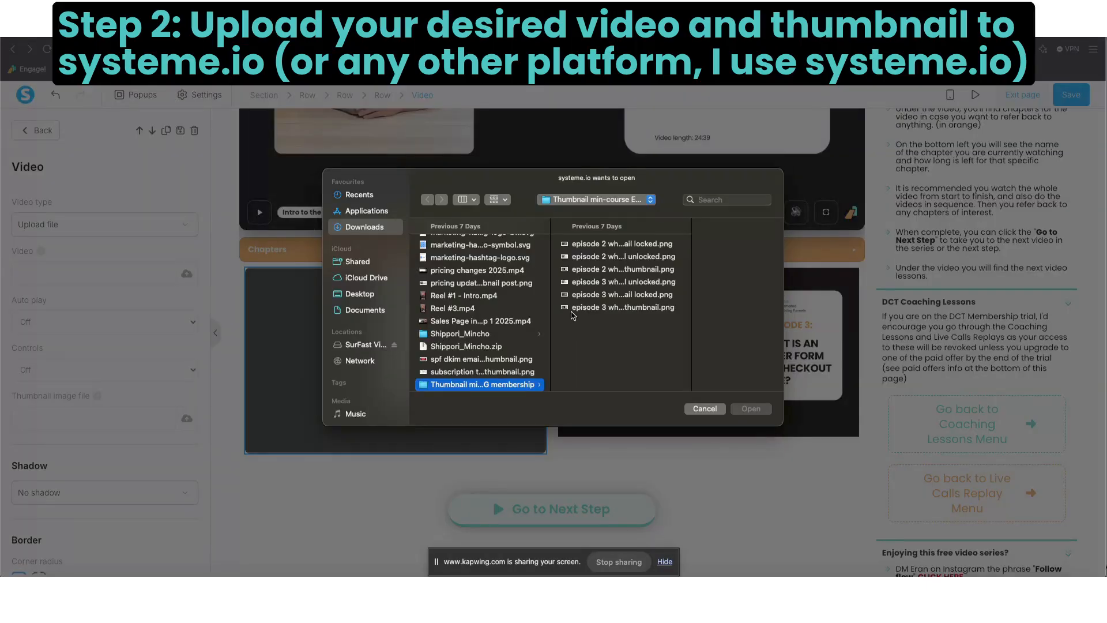
click(696, 408)
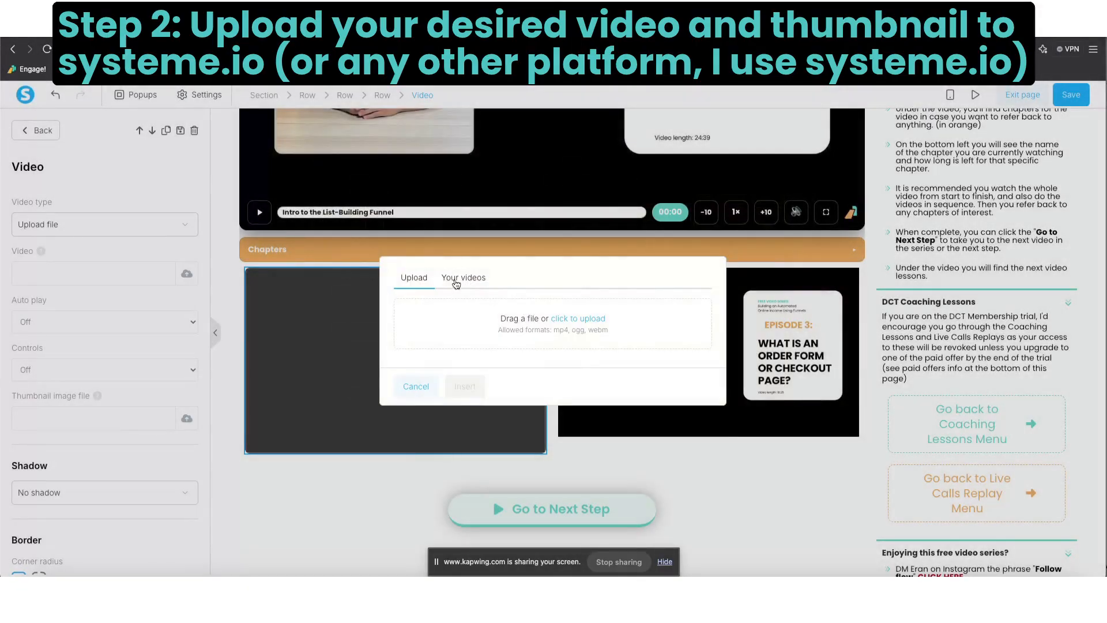
click(456, 281)
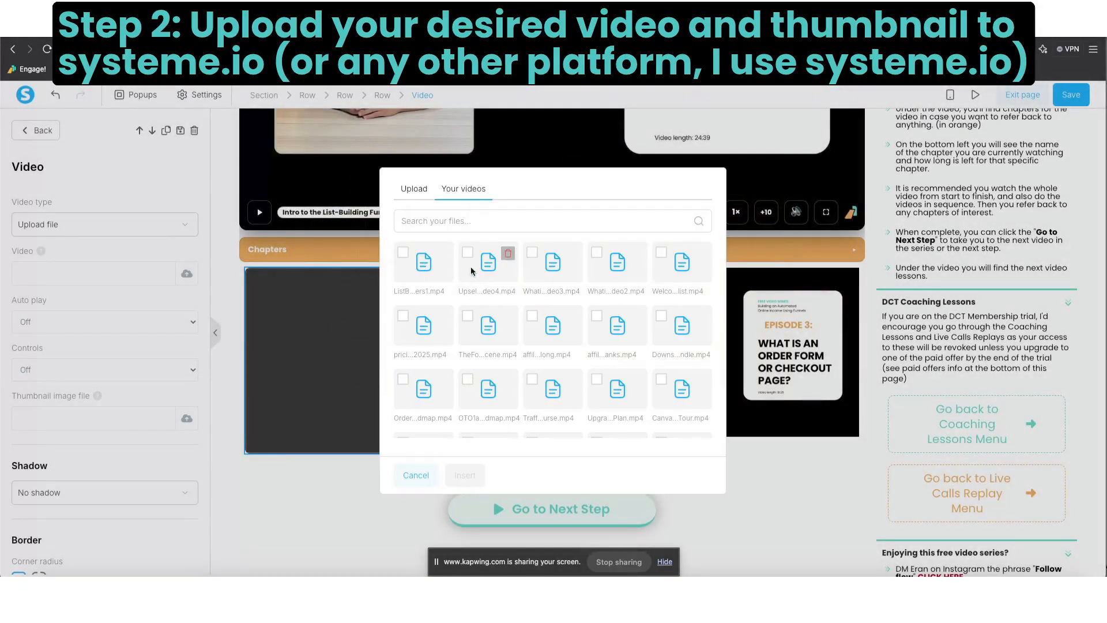
click(468, 254)
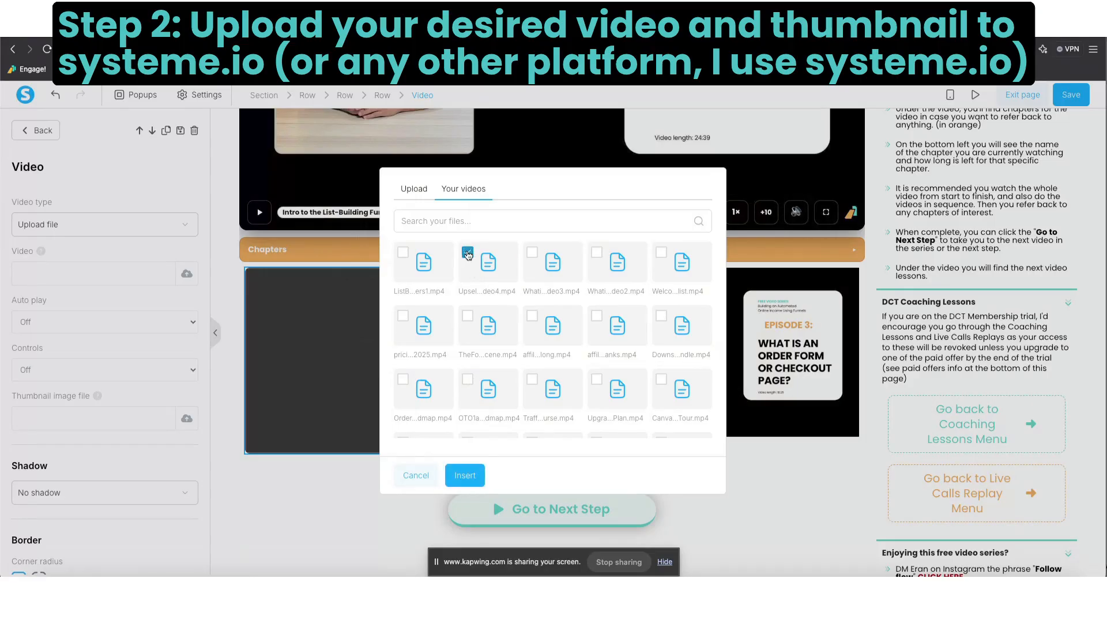
click(465, 476)
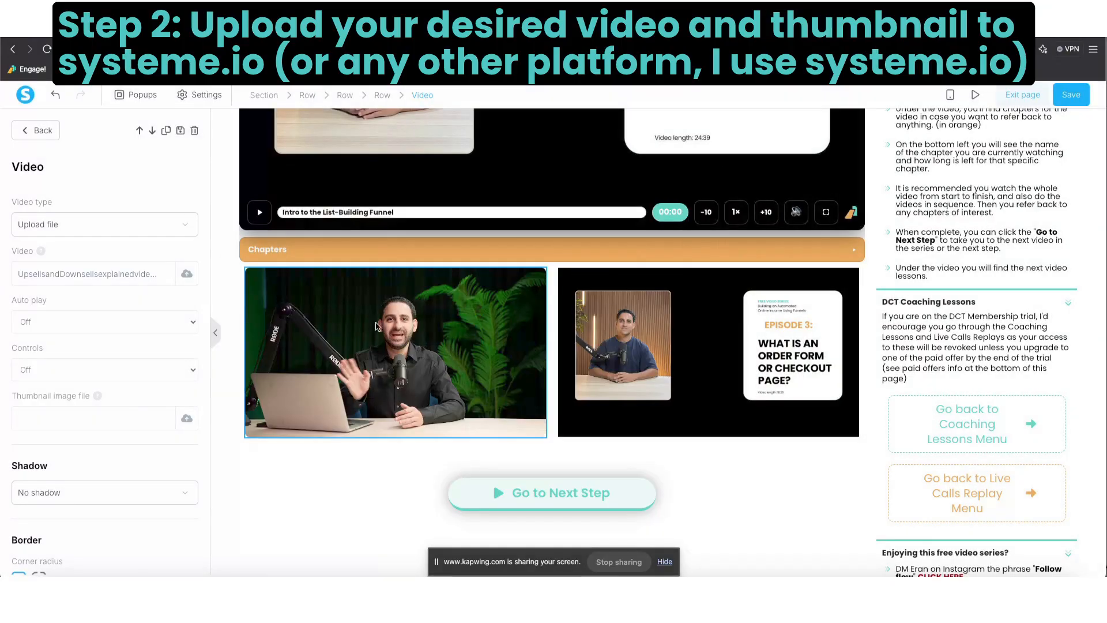
Step: Set the video element's file to the existing WhatisanOrderFormorCheckoutPage_Video3.mp4 upload
click(396, 330)
click(261, 297)
click(187, 274)
click(465, 279)
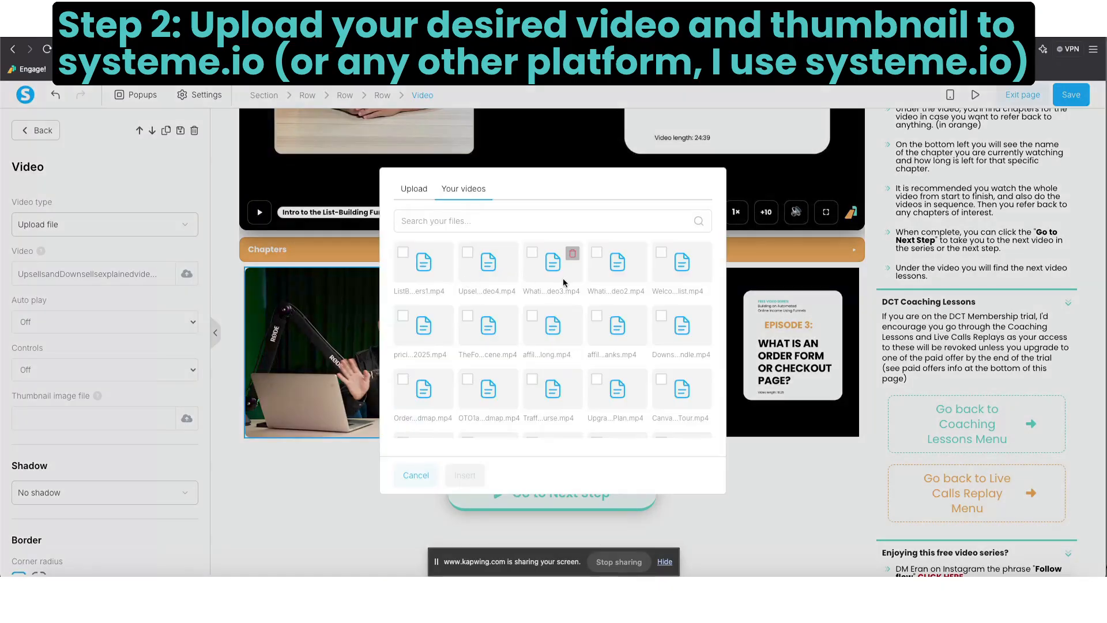
click(541, 259)
click(473, 475)
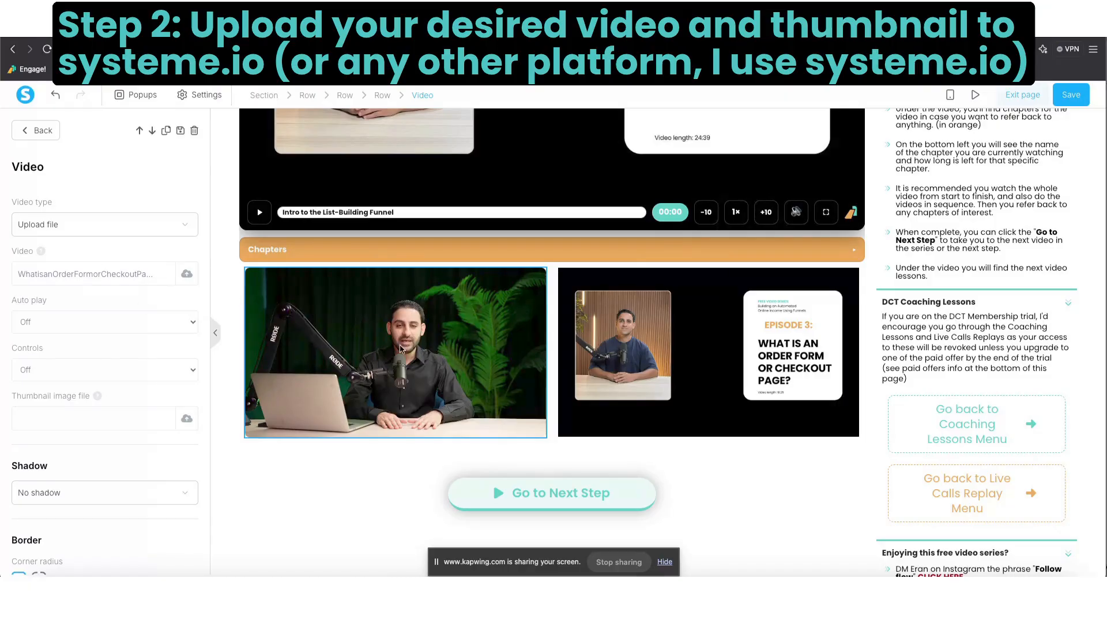
Step: Turn the video element's controls on and save the page
click(112, 372)
click(112, 364)
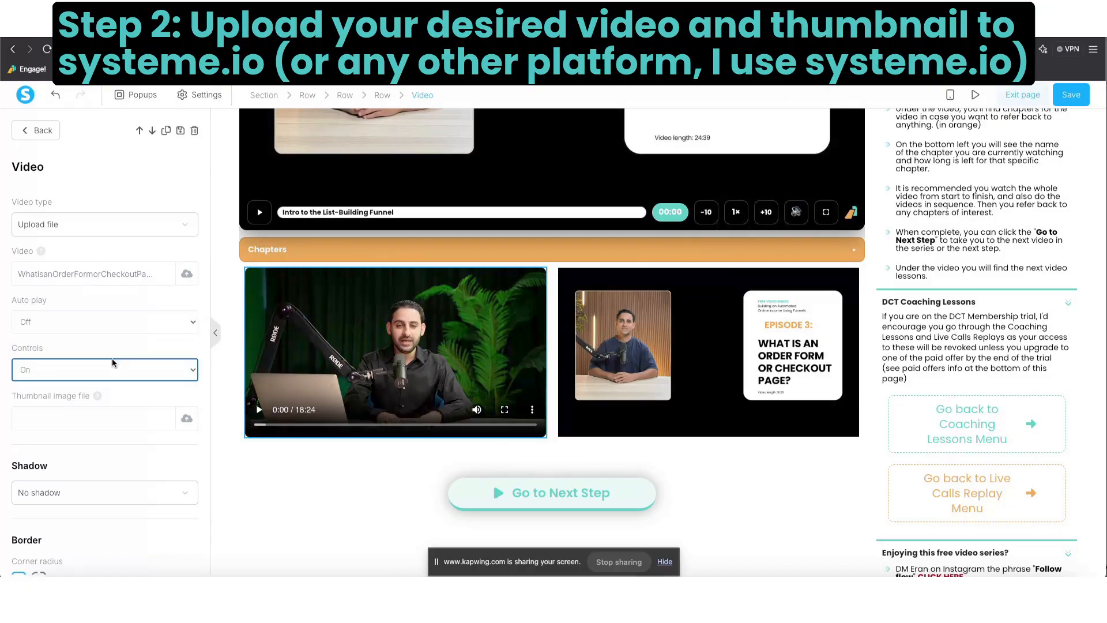
click(1076, 95)
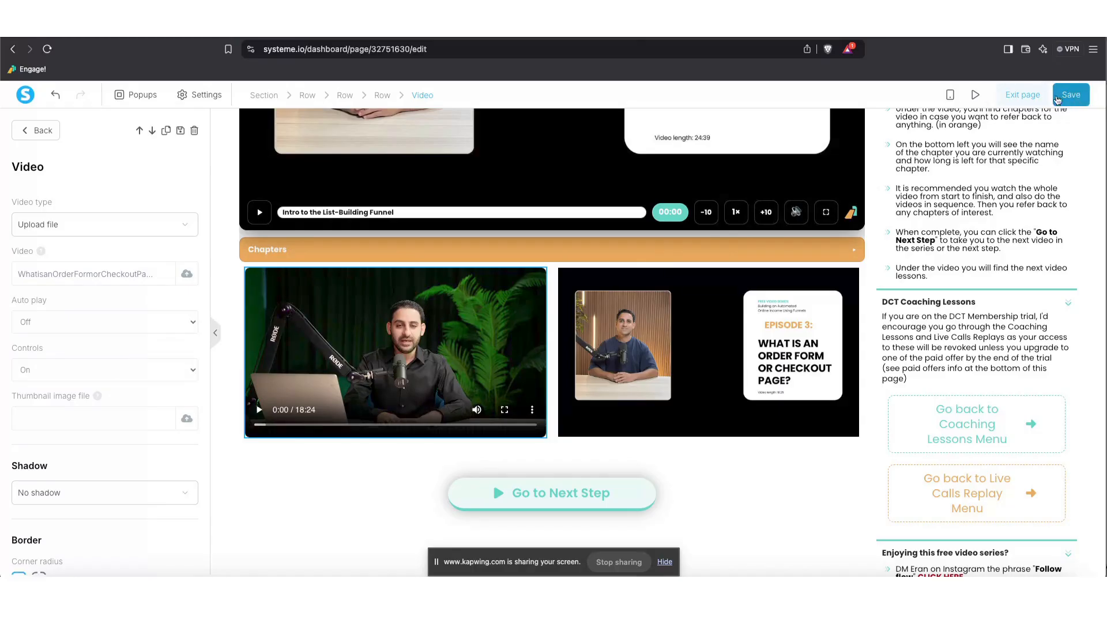
Step: Preview the page and copy the video address of the order form video below the Chapters bar
click(971, 95)
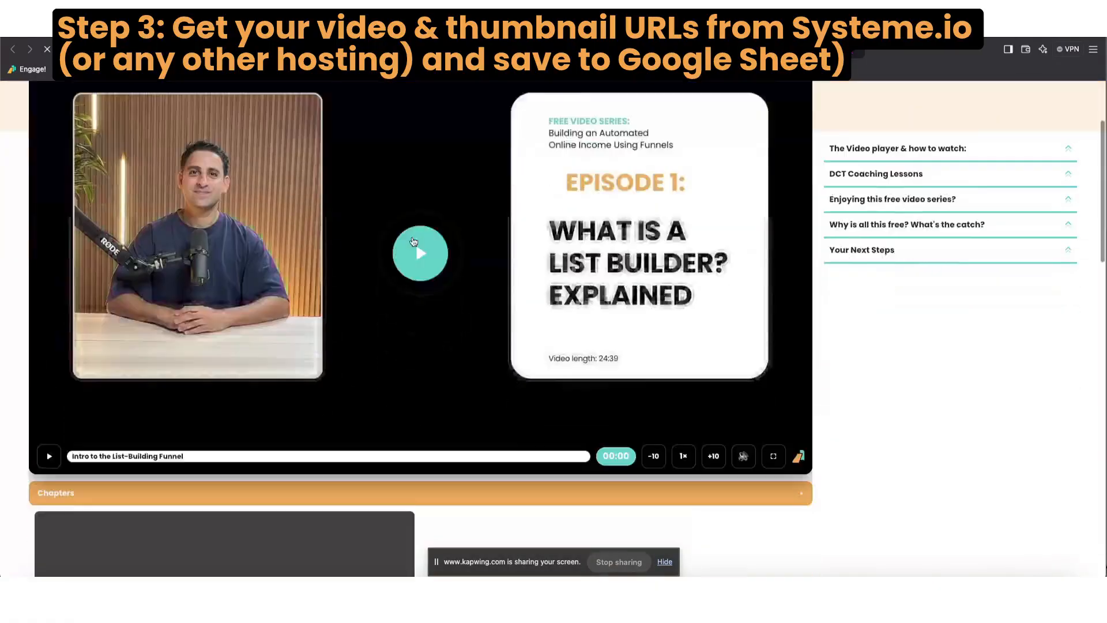
scroll(414, 238, down, 5)
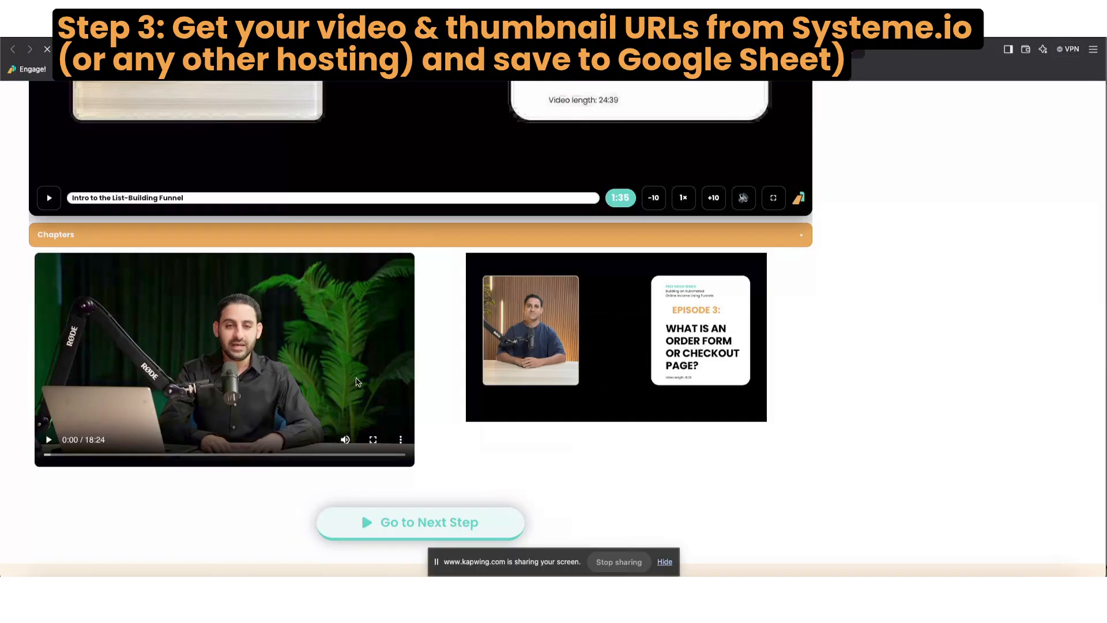
right_click(307, 302)
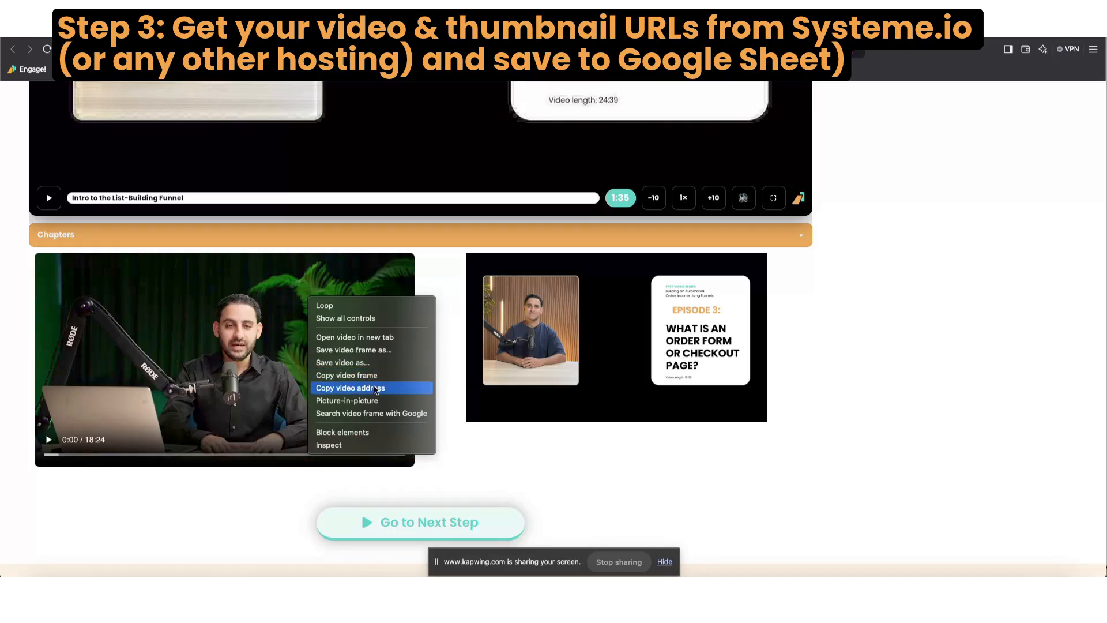
click(375, 389)
Step: Paste the copied video address into cell B4 under "Video mp4 URL" in the Google Sheet, and return to the page preview
key(super+Tab)
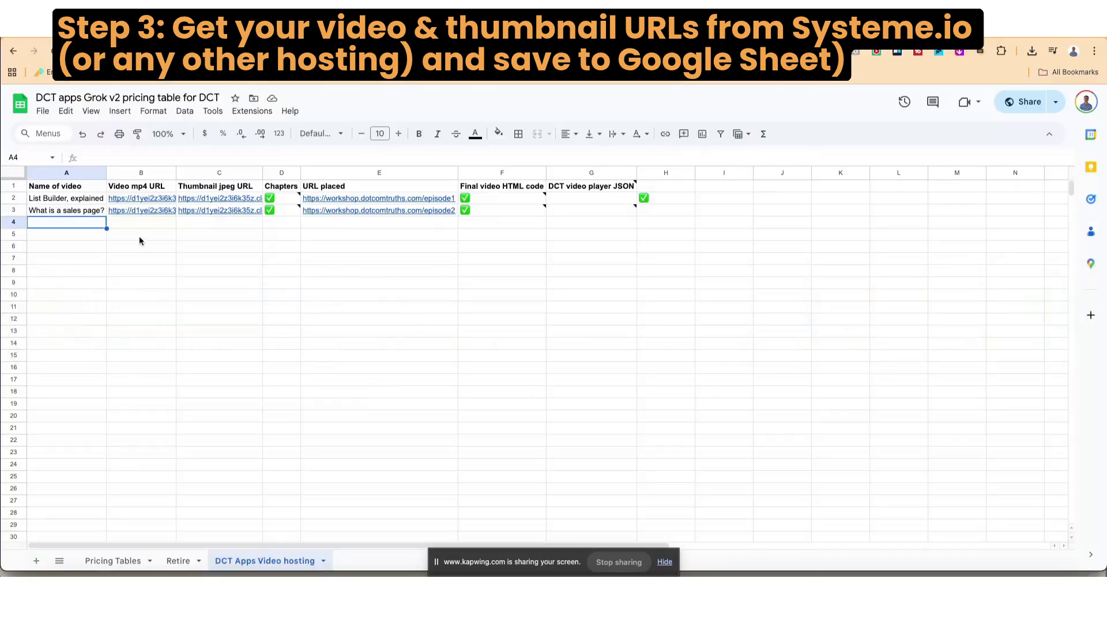
click(145, 225)
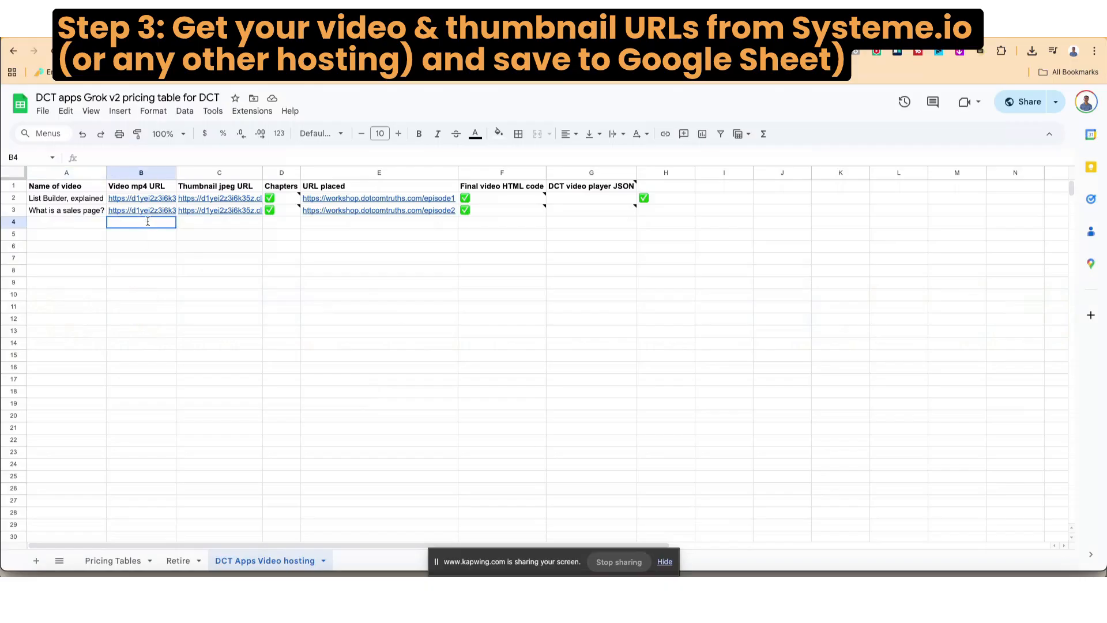
key(super+v)
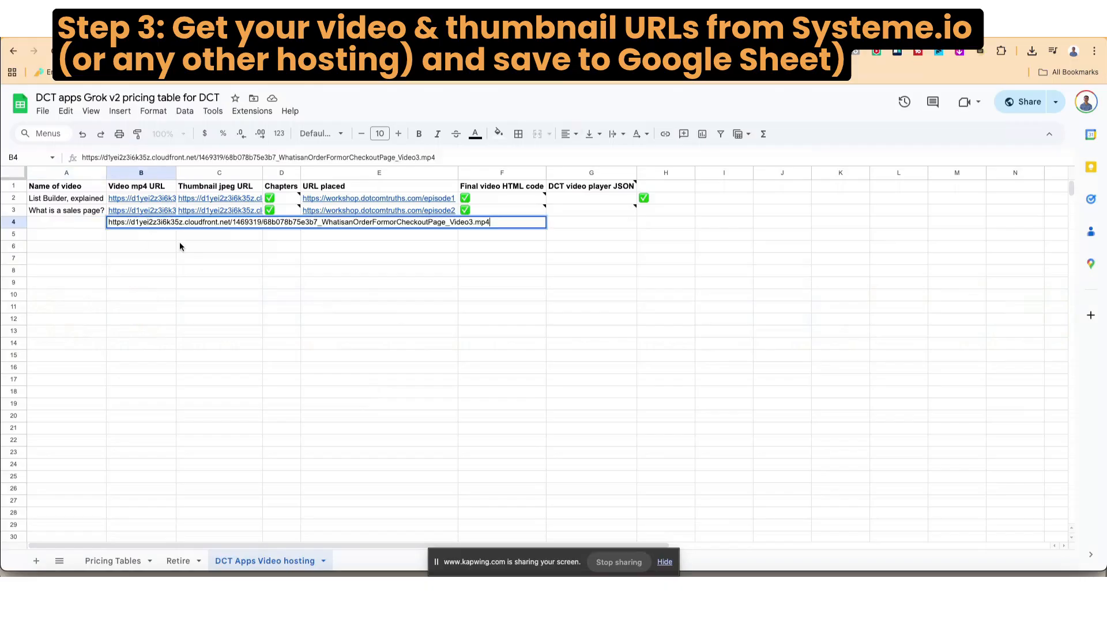
click(167, 246)
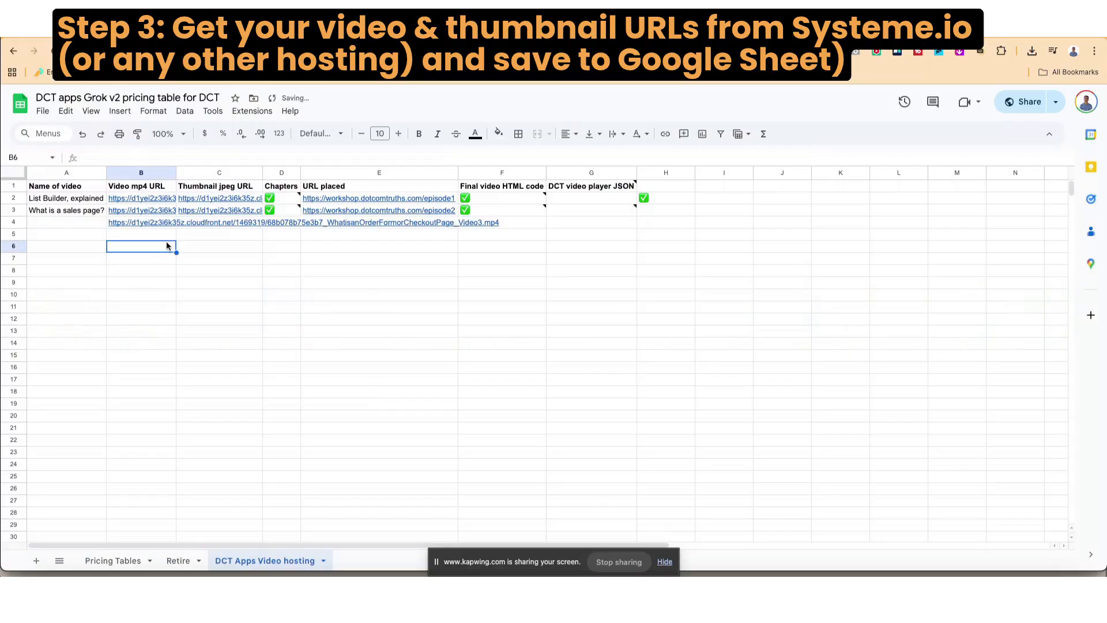
key(super+Tab)
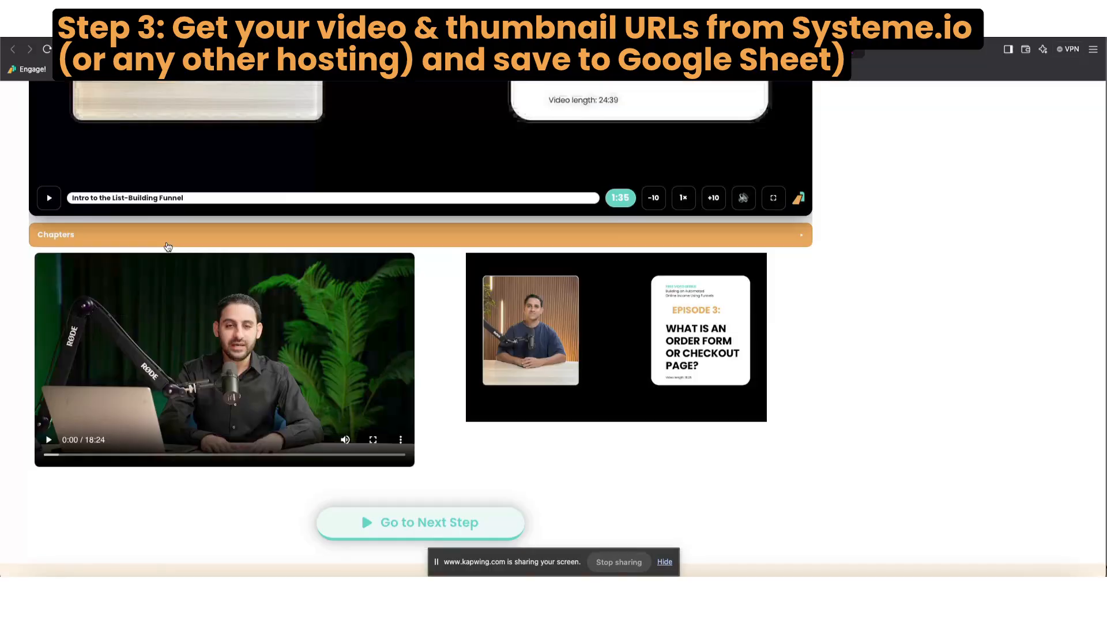
Step: Copy the episode 3 thumbnail's image address from the page preview and paste it into cell C4 under "Thumbnail jpeg URL" in the Google Sheet
right_click(589, 323)
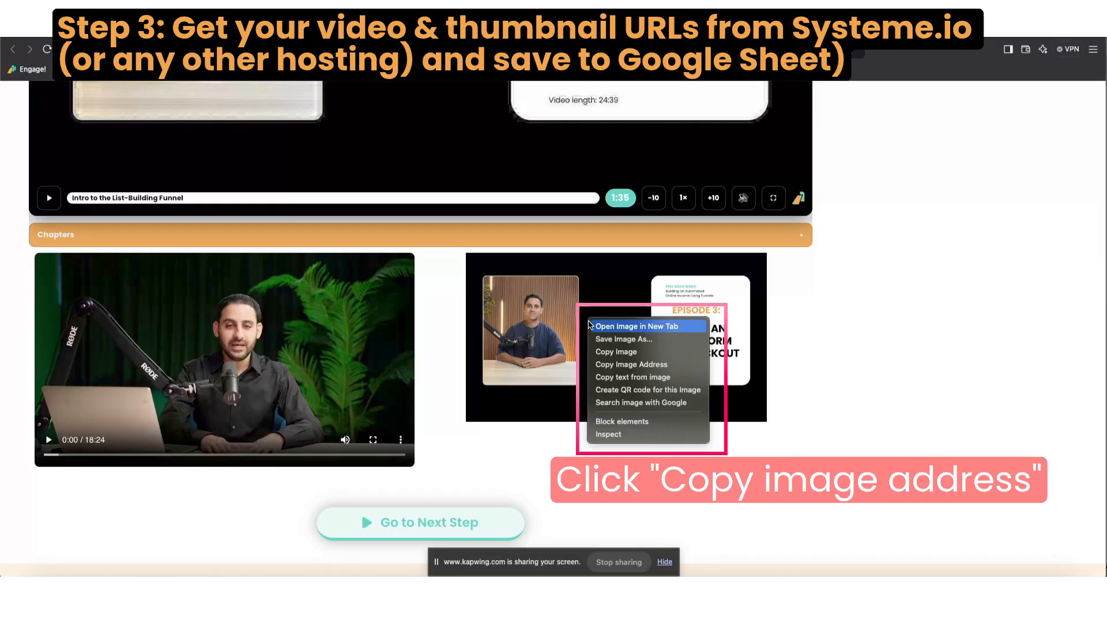
click(616, 364)
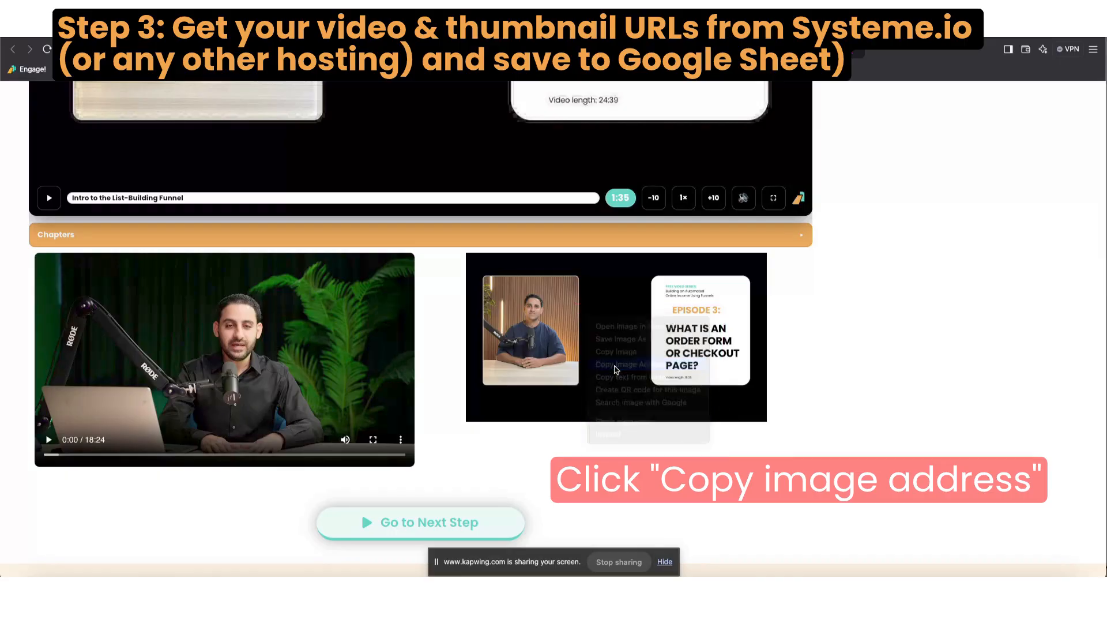
key(super+Tab)
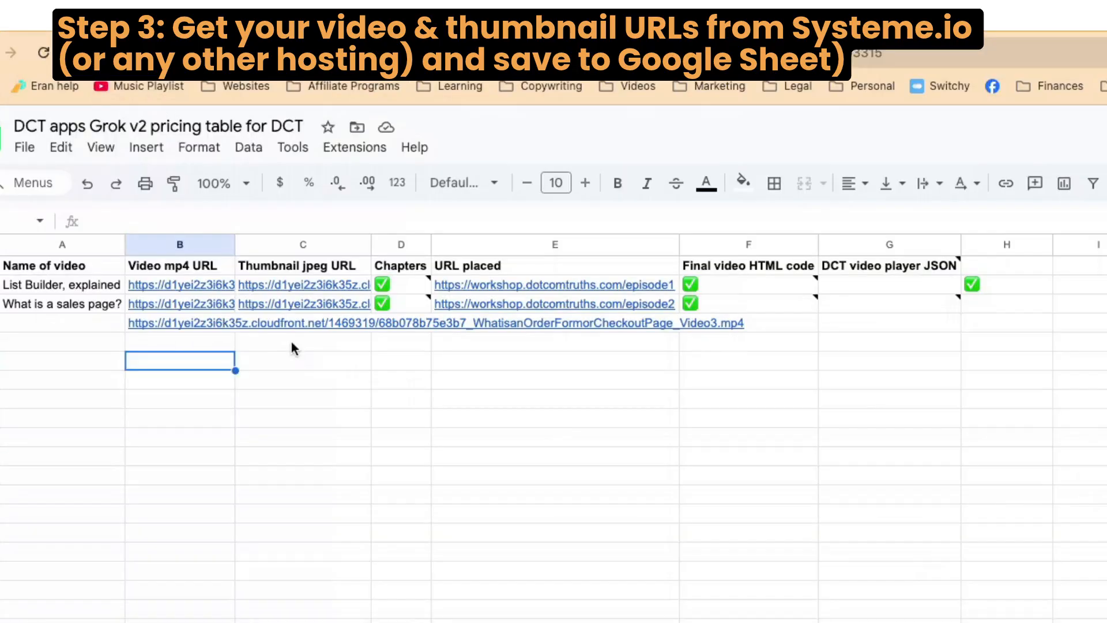
click(210, 237)
key(Up)
key(ctrl+v)
click(265, 385)
Step: Set text wrapping to Clip for the cells from row 2 down in the "Video mp4 URL" and "Thumbnail jpeg URL" columns
click(188, 341)
click(187, 329)
key(Up)
key(Up)
key(shift+Right)
key(shift+Down)
key(shift+Down)
key(shift+Down)
key(shift+Down)
key(shift+Down)
key(shift+Down)
key(shift+Down)
key(shift+Down)
key(shift+Down)
key(shift+Down)
key(shift+Down)
key(shift+Down)
key(shift+Down)
key(shift+Down)
key(shift+Down)
key(shift+Down)
key(shift+Down)
key(shift+Down)
key(shift+Down)
key(shift+Down)
key(shift+Down)
key(shift+Down)
key(shift+Down)
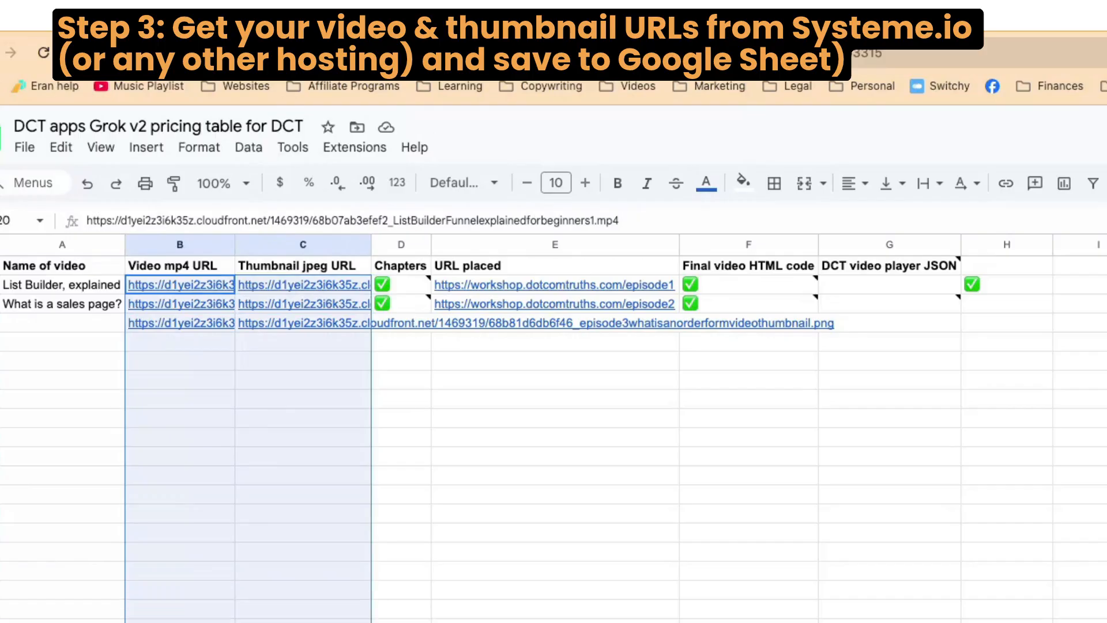
click(200, 149)
mouse_move(233, 314)
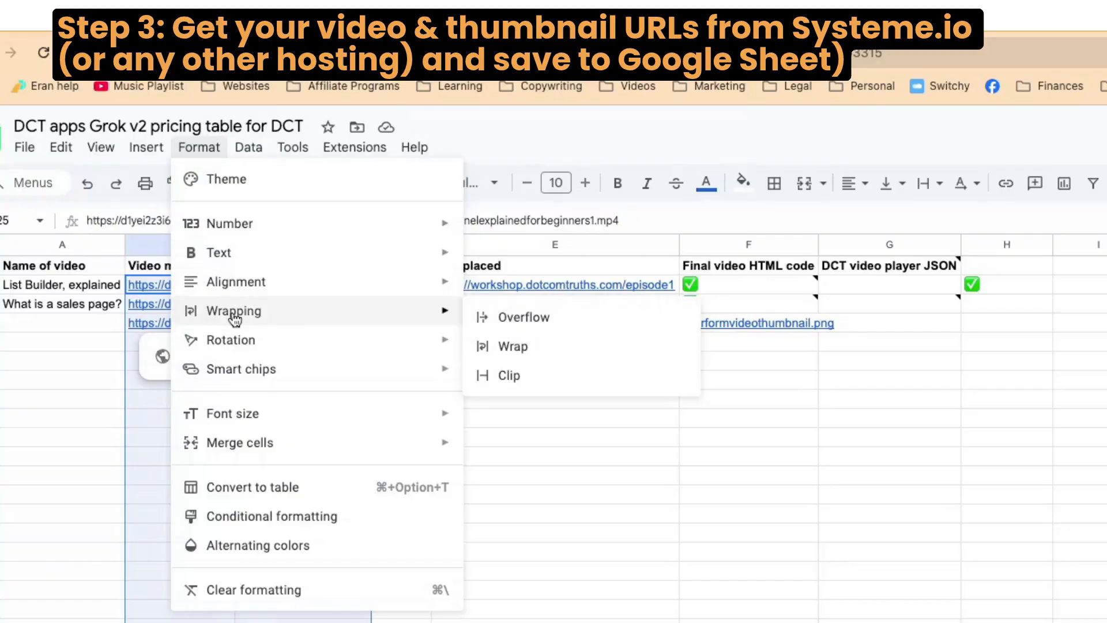
click(526, 375)
click(499, 436)
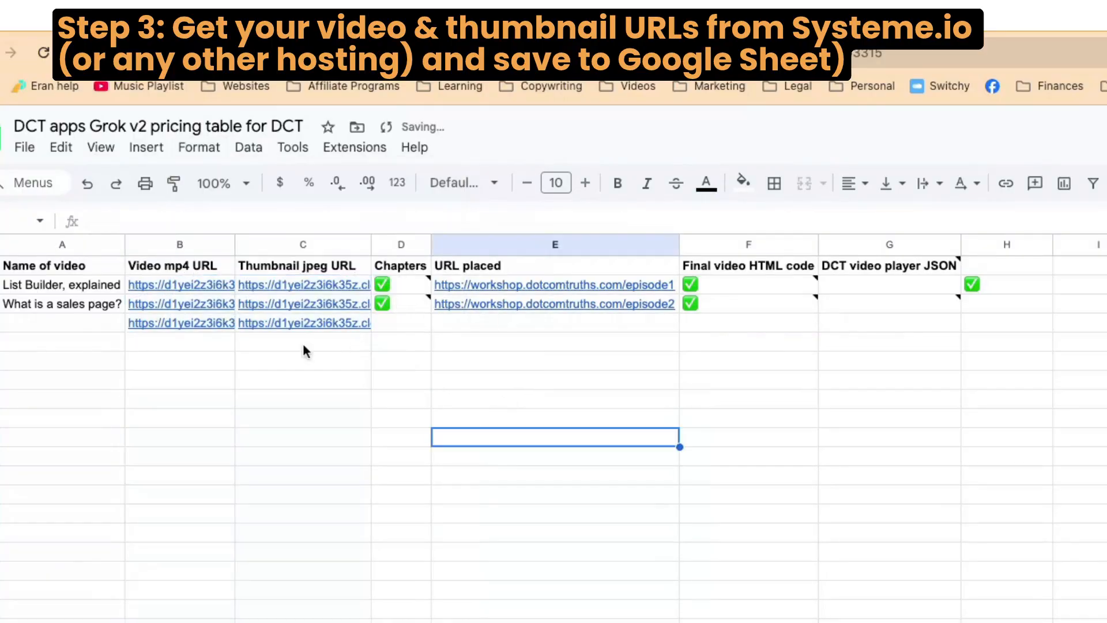
Step: Enter "What is an order form?" as the video name in cell A4 and widen column A slightly to fit it
click(58, 325)
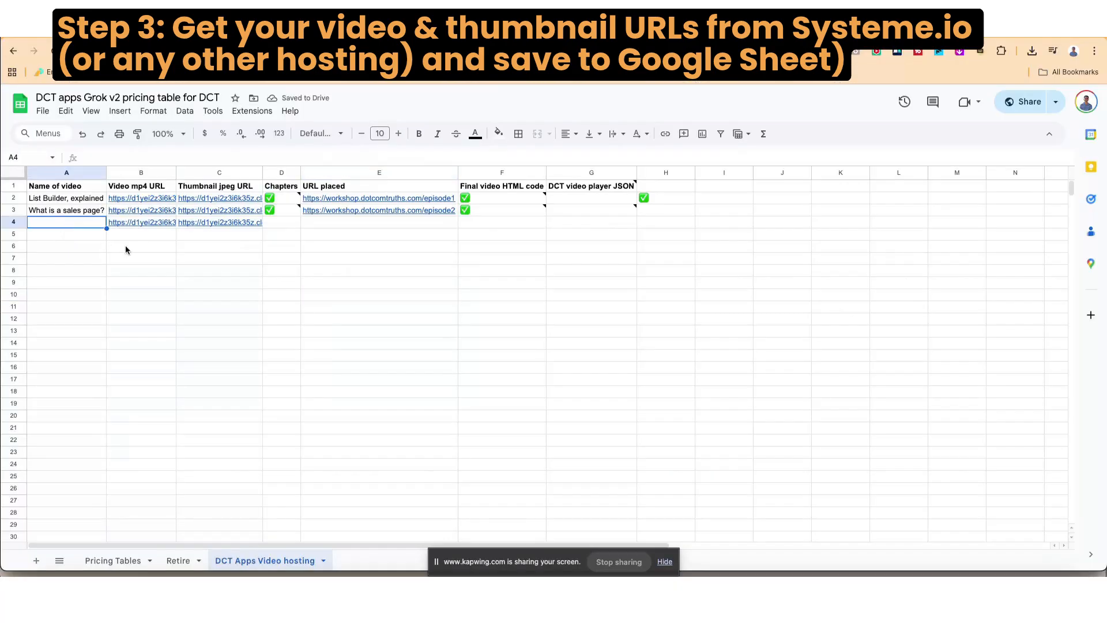
text(What is an order form?)
click(130, 252)
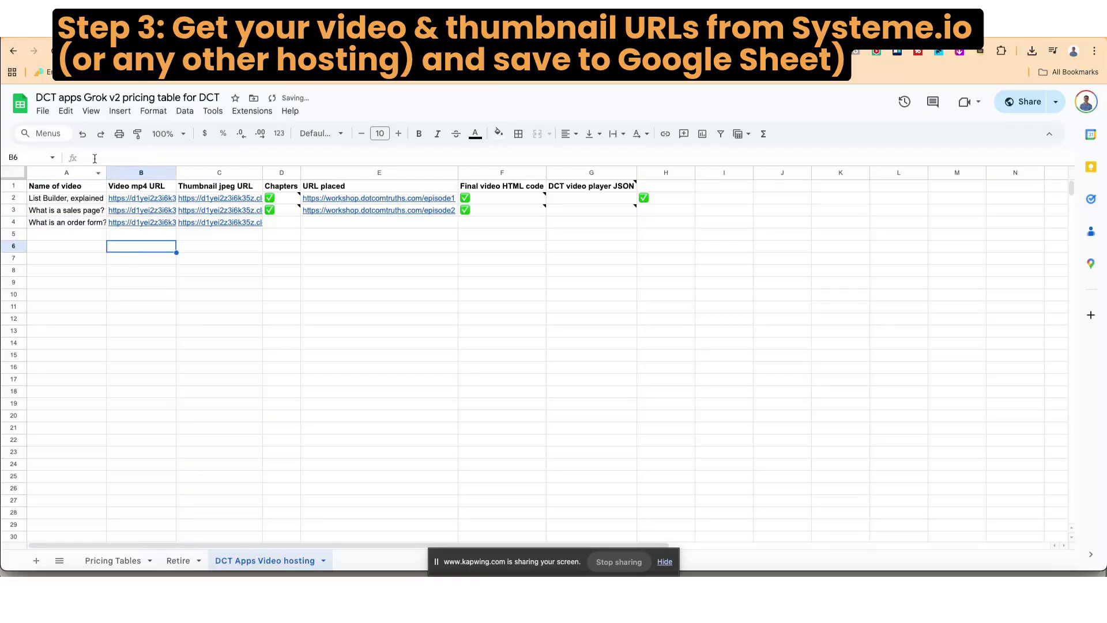
drag(106, 173, 110, 172)
click(272, 259)
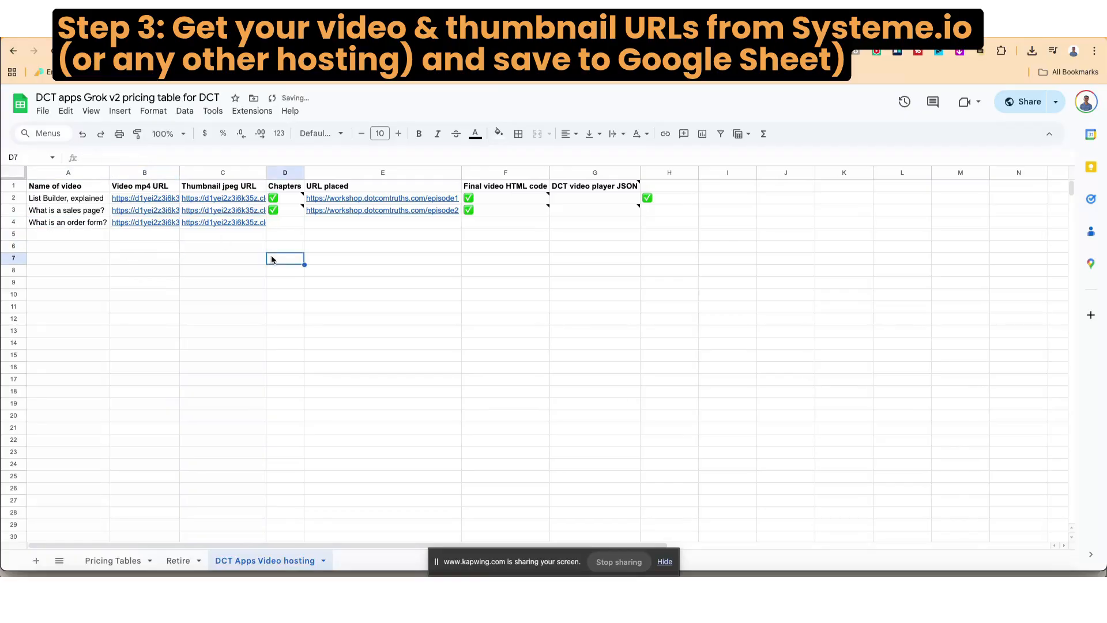
mouse_move(590, 184)
click(184, 270)
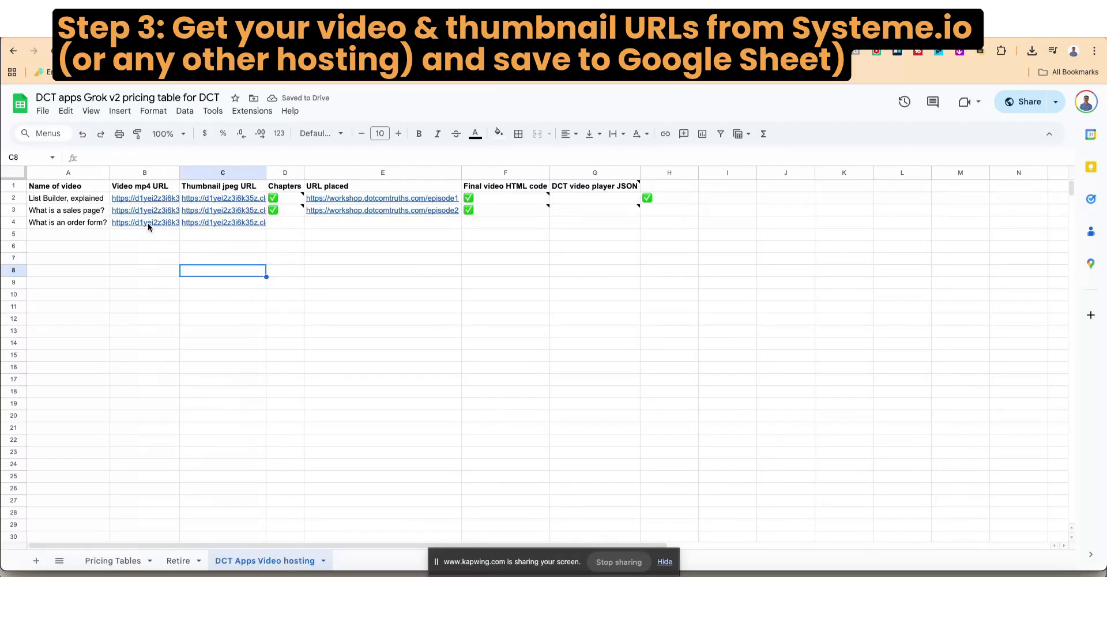
mouse_move(147, 222)
click(269, 319)
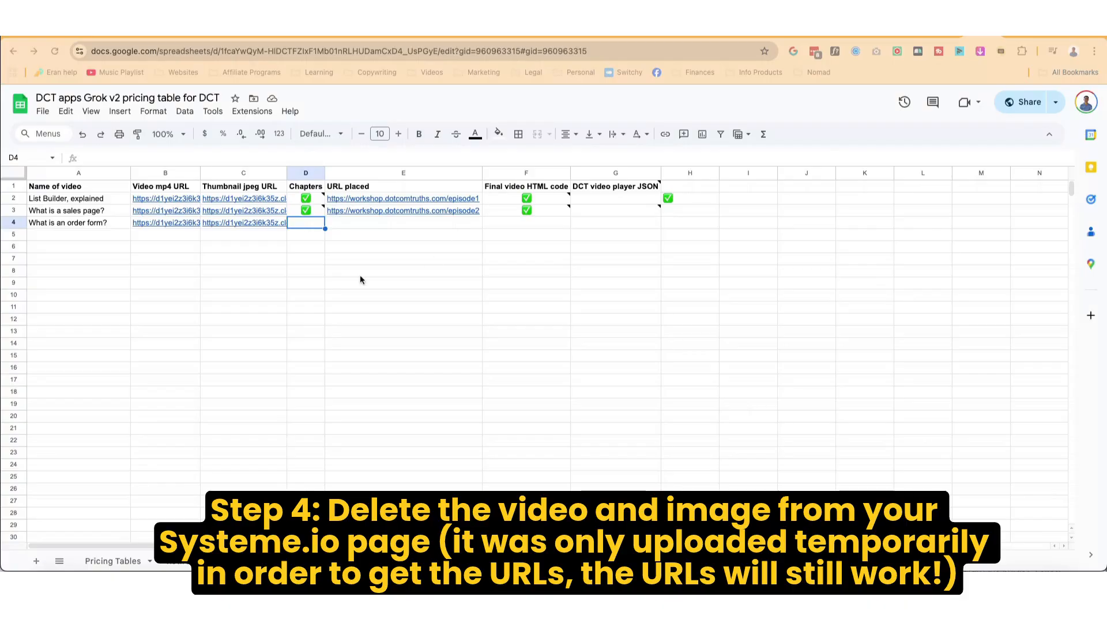
Step: In the systeme.io page editor, delete the row holding the temporary video and thumbnail below the Chapters bar, and save the page
key(super+Tab)
click(456, 451)
click(556, 441)
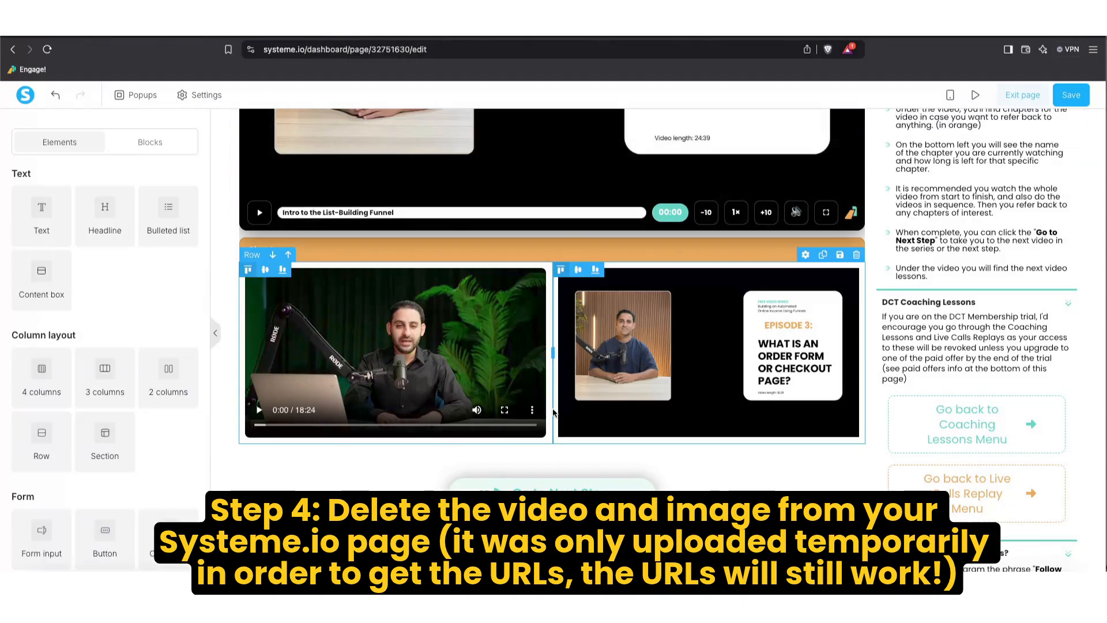
click(553, 411)
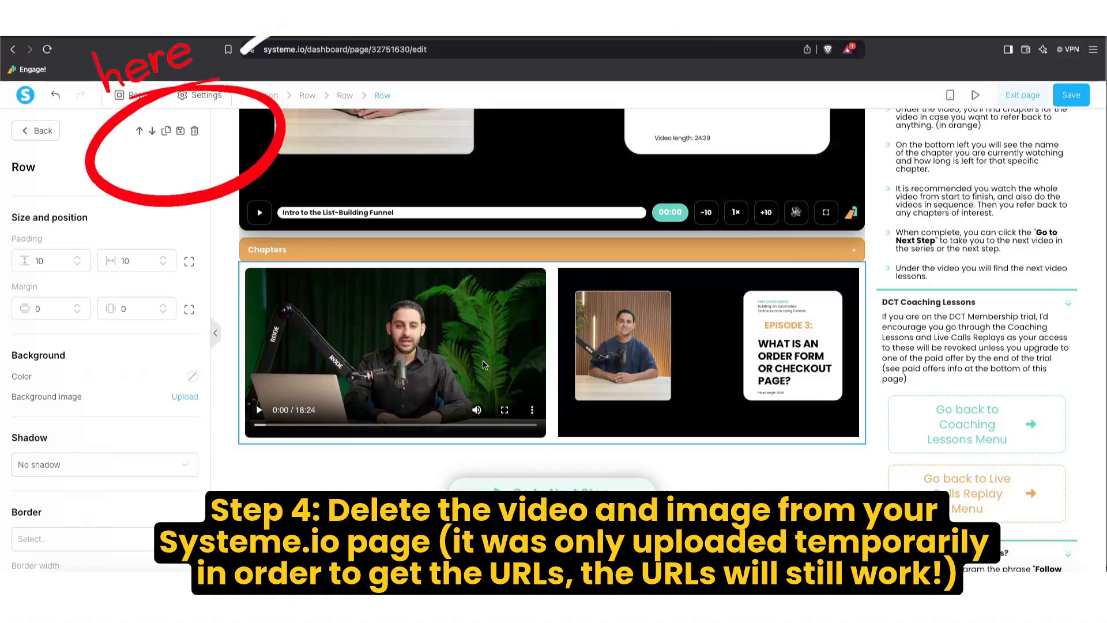
click(195, 132)
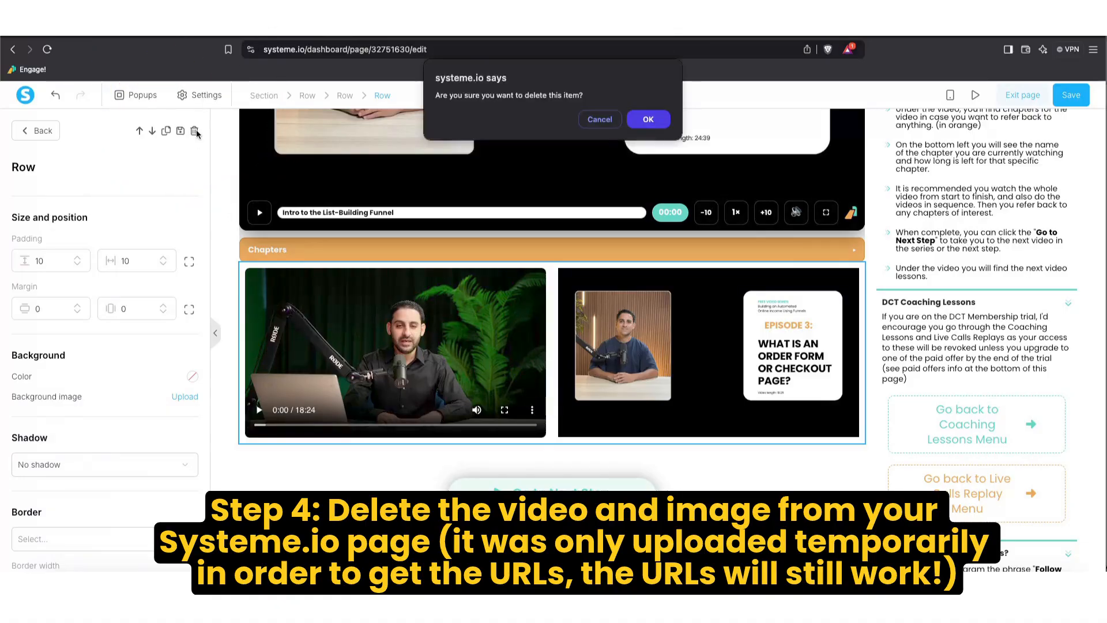
click(648, 120)
click(1064, 97)
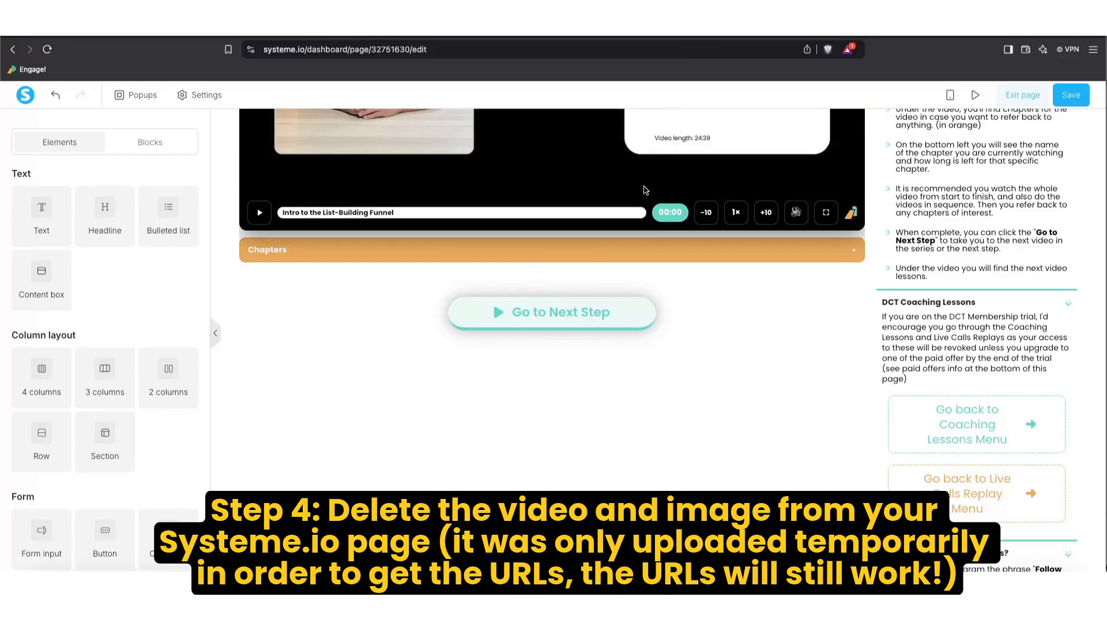
click(1082, 103)
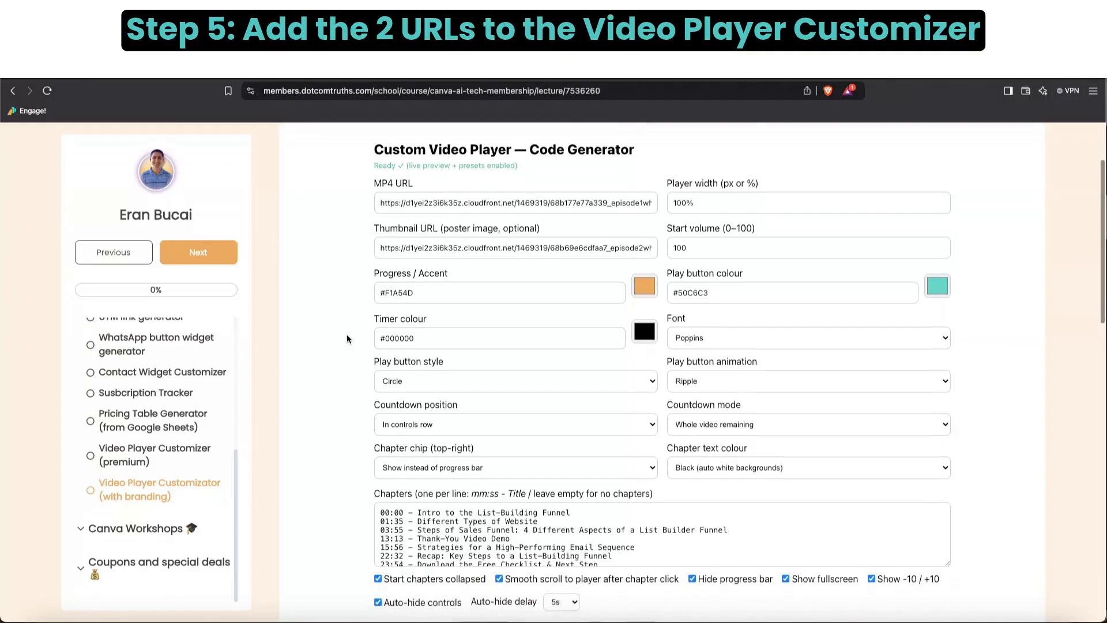
Step: Copy the order form video URL from cell B4 of the Google Sheet and replace the code generator's MP4 URL with it
scroll(347, 338, down, 3)
scroll(347, 338, up, 3)
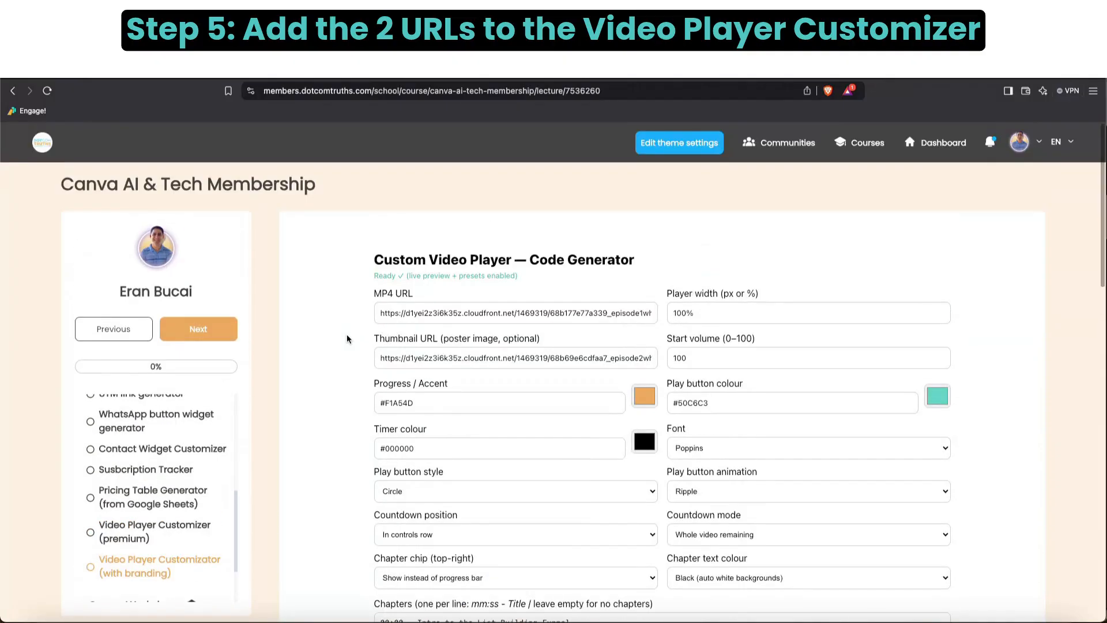
scroll(347, 338, down, 1)
click(414, 262)
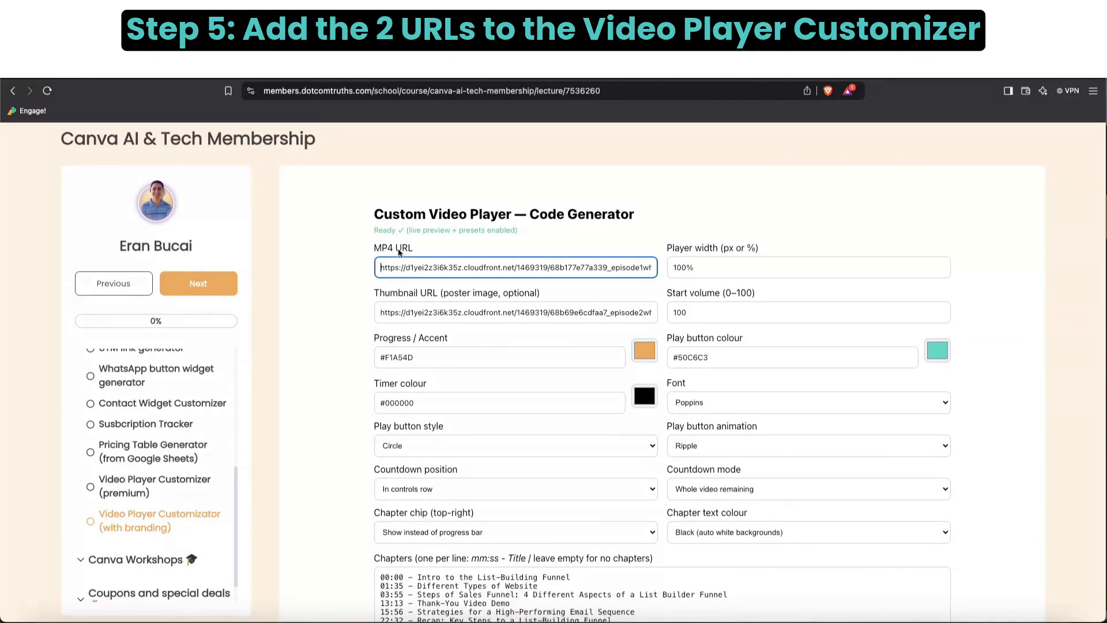
key(super+Tab)
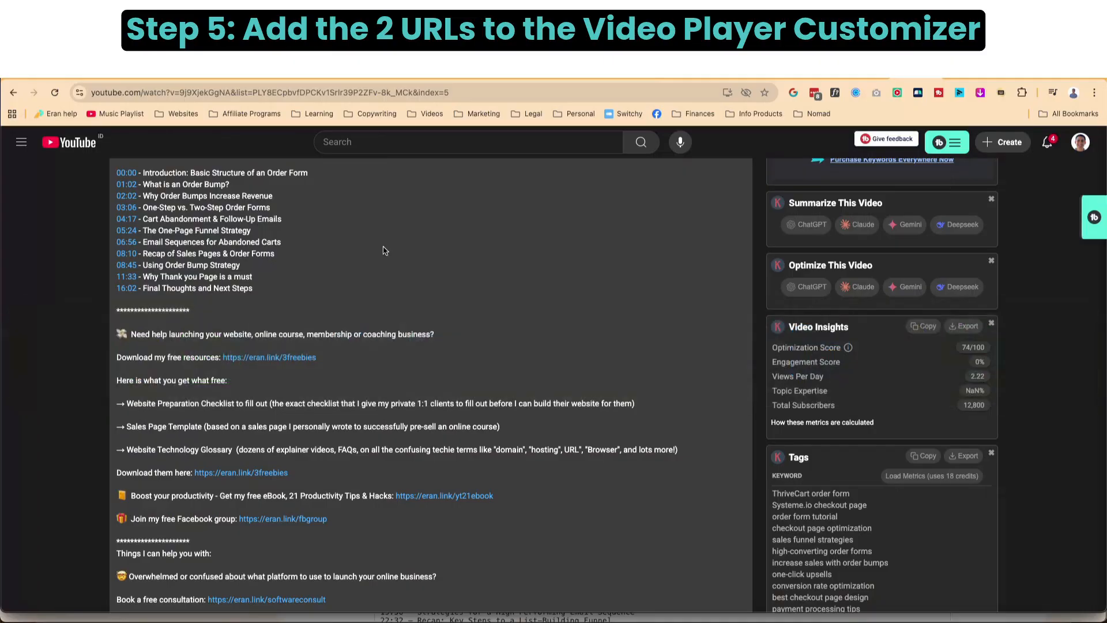
key(ctrl+Tab)
click(307, 303)
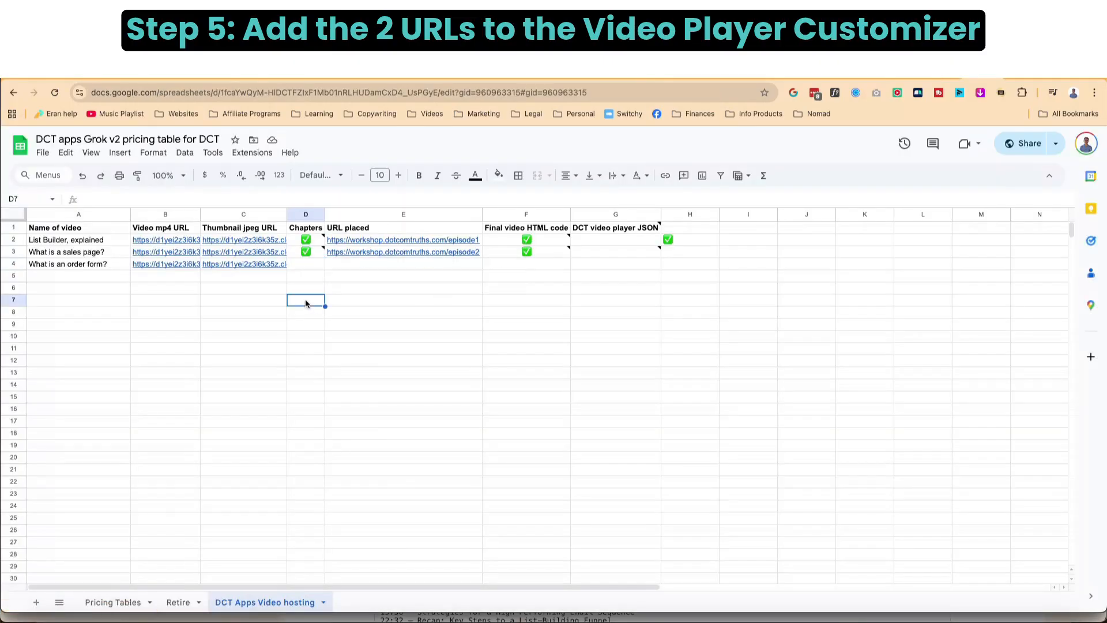
key(Left)
key(Up)
key(Left)
key(Up)
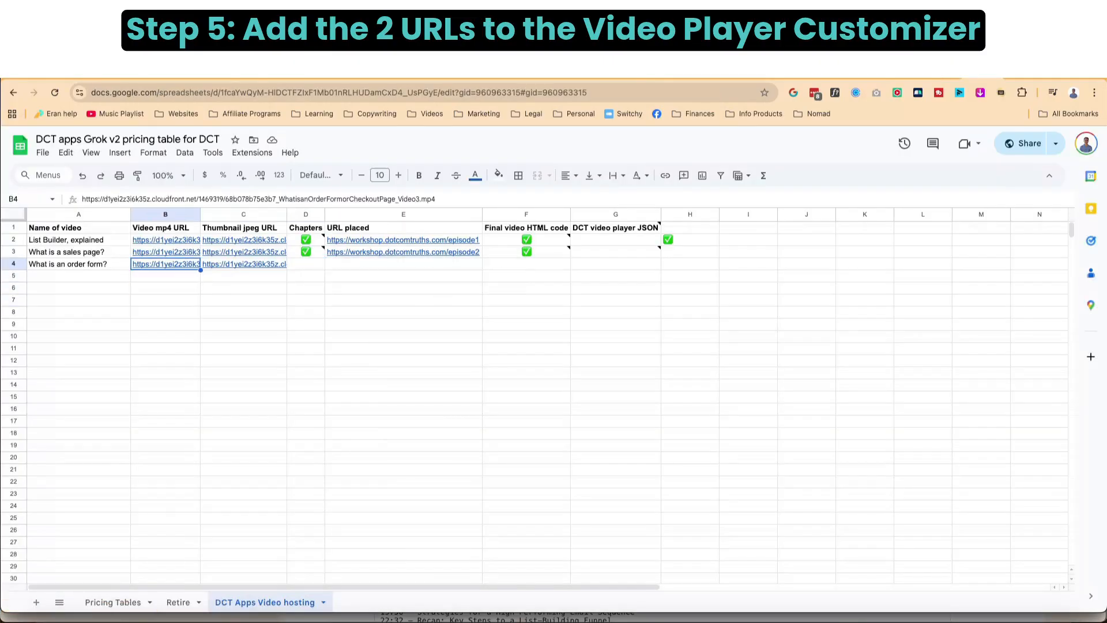
key(super+Tab)
triple_click(442, 269)
text(https://d1yei2z3i6k35z.cloudfront.net/1469319/68b078b75e3b7_WhatisanOrderFormorCheckoutPage_Video3.mp4)
Step: Copy the episode 3 thumbnail URL from cell C4 of the Google Sheet, replace the generator's Thumbnail URL with it, and check the live preview
scroll(328, 275, down, 10)
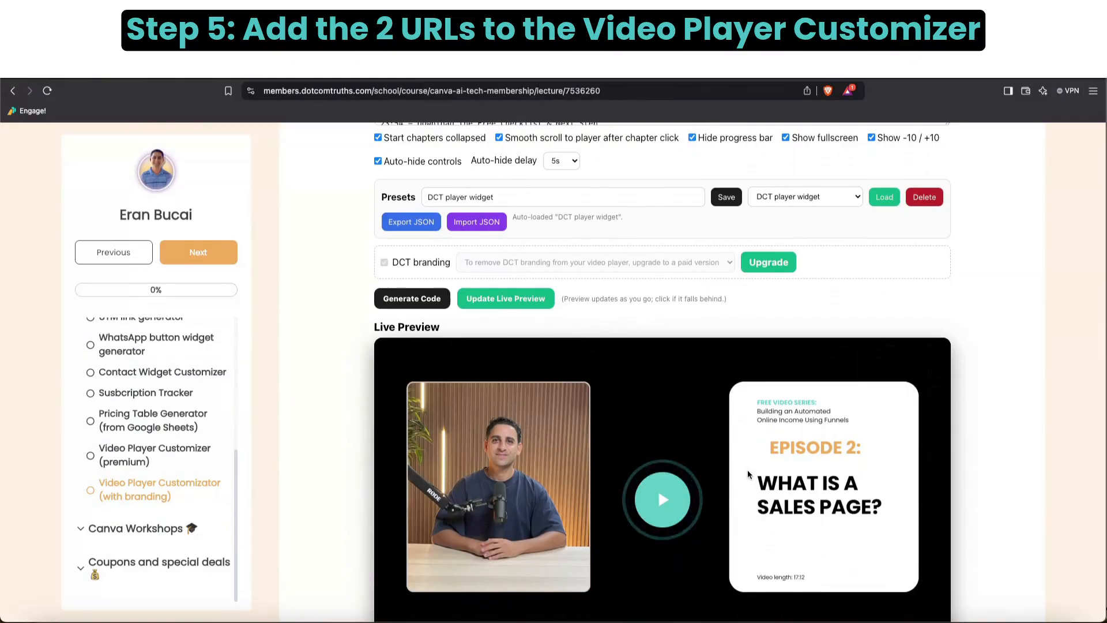
scroll(481, 389, up, 2)
scroll(340, 344, up, 6)
key(super+Tab)
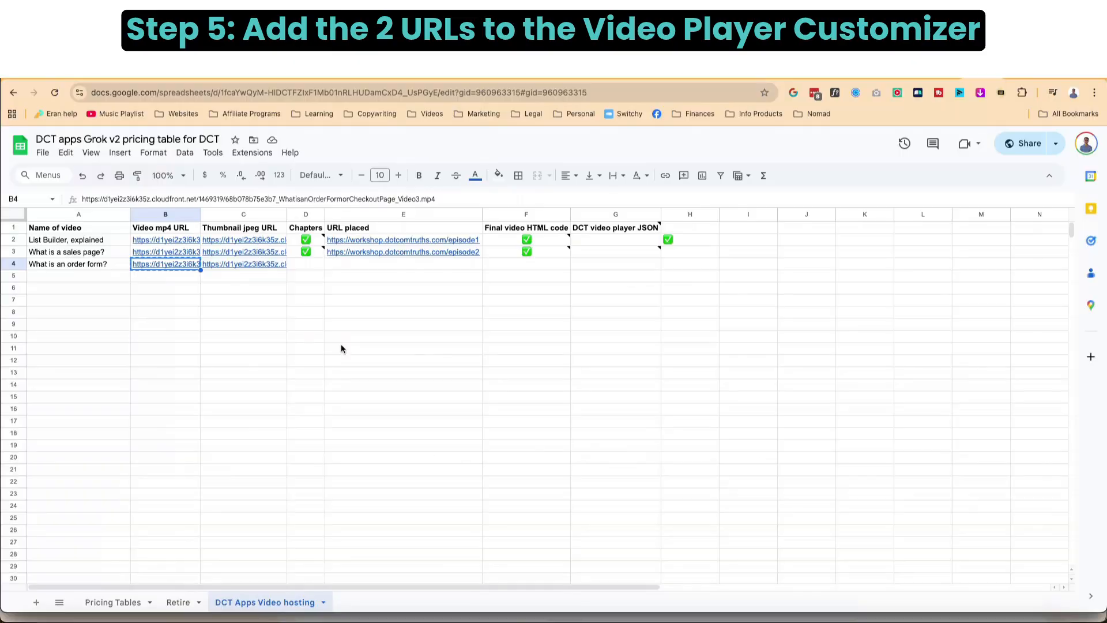
key(Right)
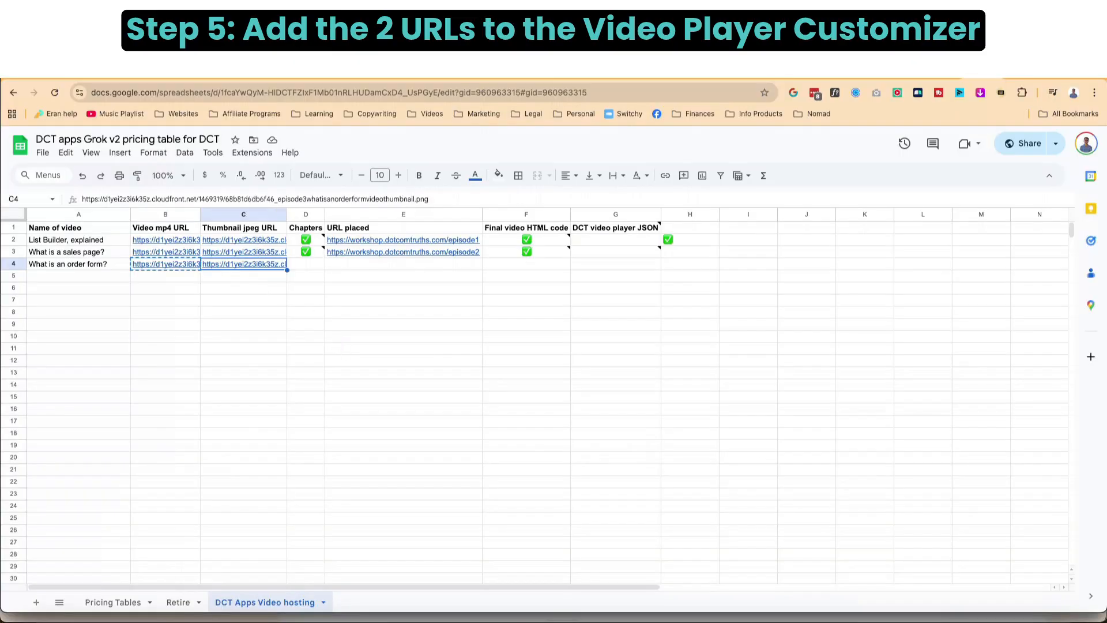
key(super+c)
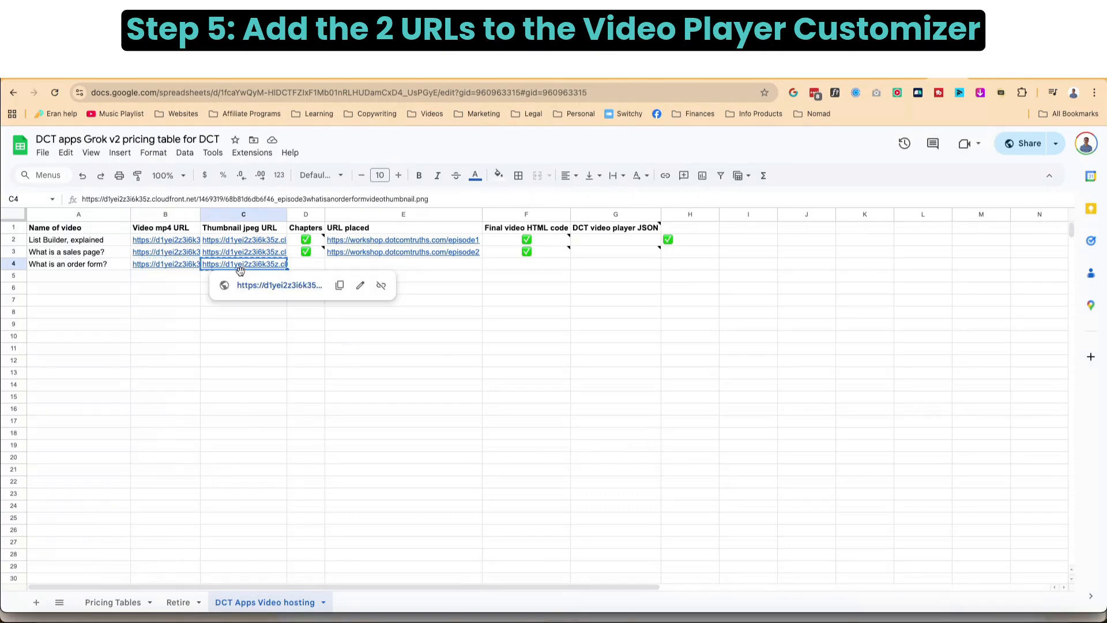
key(super+Tab)
click(413, 274)
key(super+v)
click(333, 274)
scroll(334, 274, down, 5)
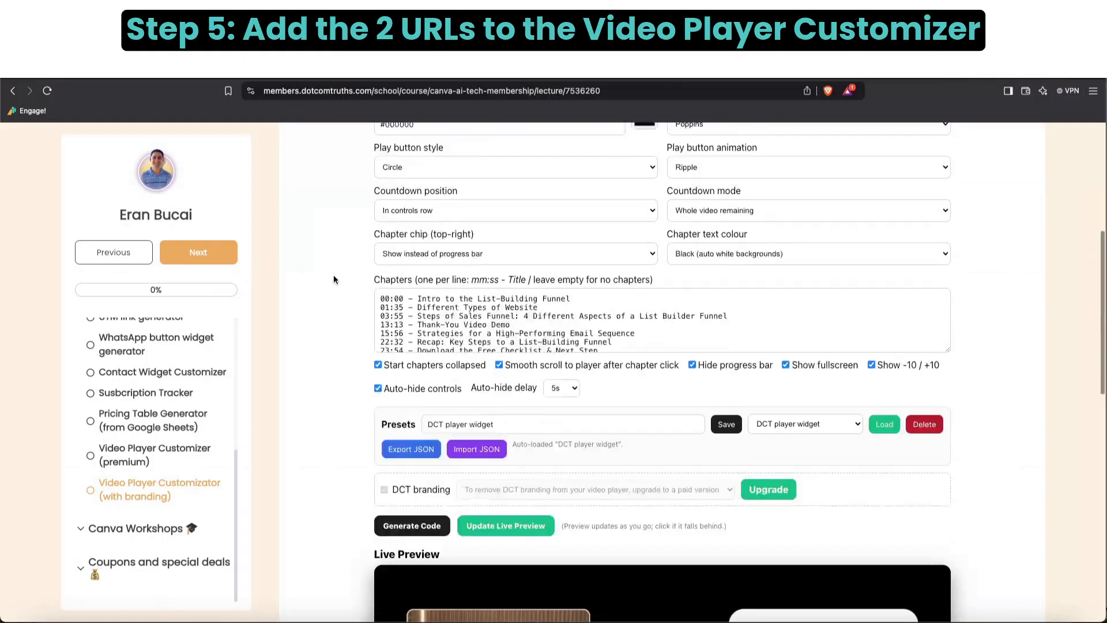
scroll(333, 275, down, 5)
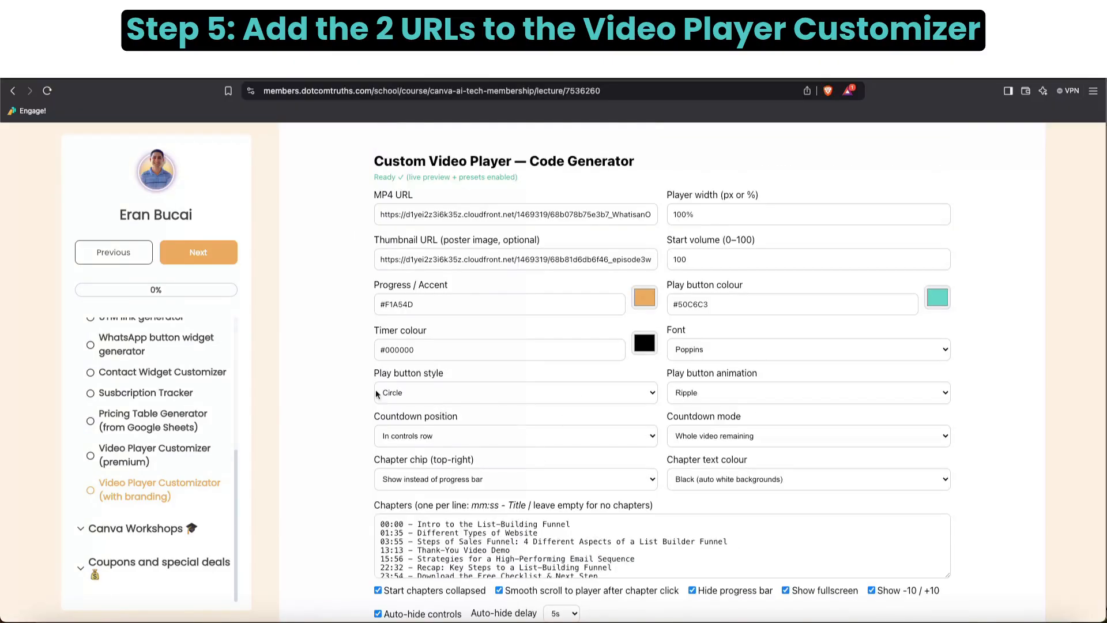
Step: Copy the chapter list from "00:00 - Introduction: Basic Structure of an Order Form" to "16:02 - Final Thoughts and Next Steps" in the YouTube video description
scroll(423, 400, down, 3)
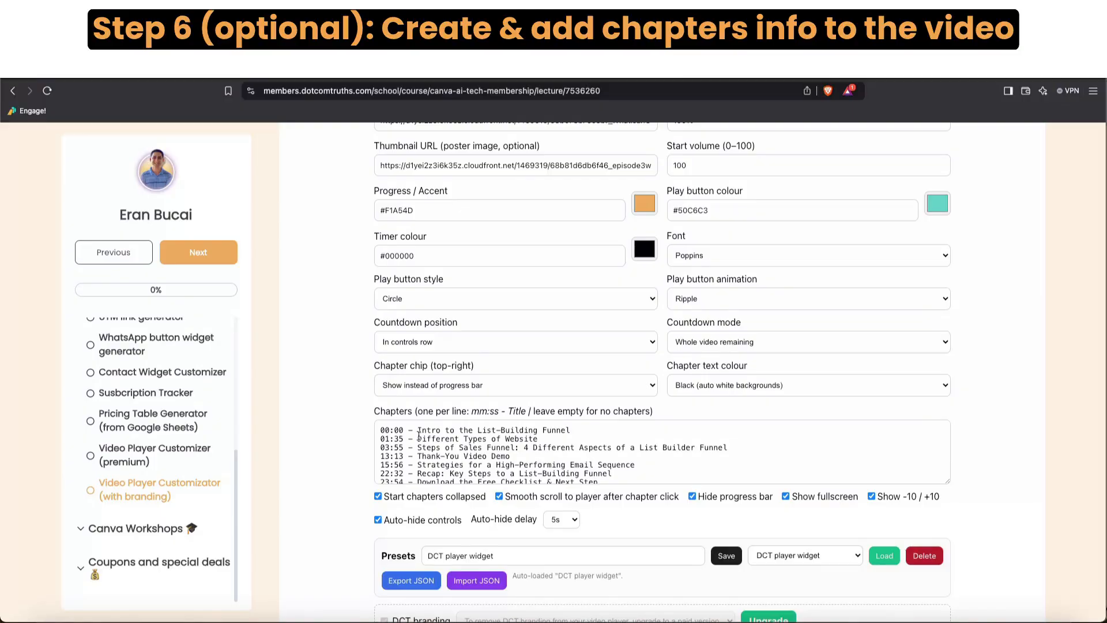
key(super+Tab)
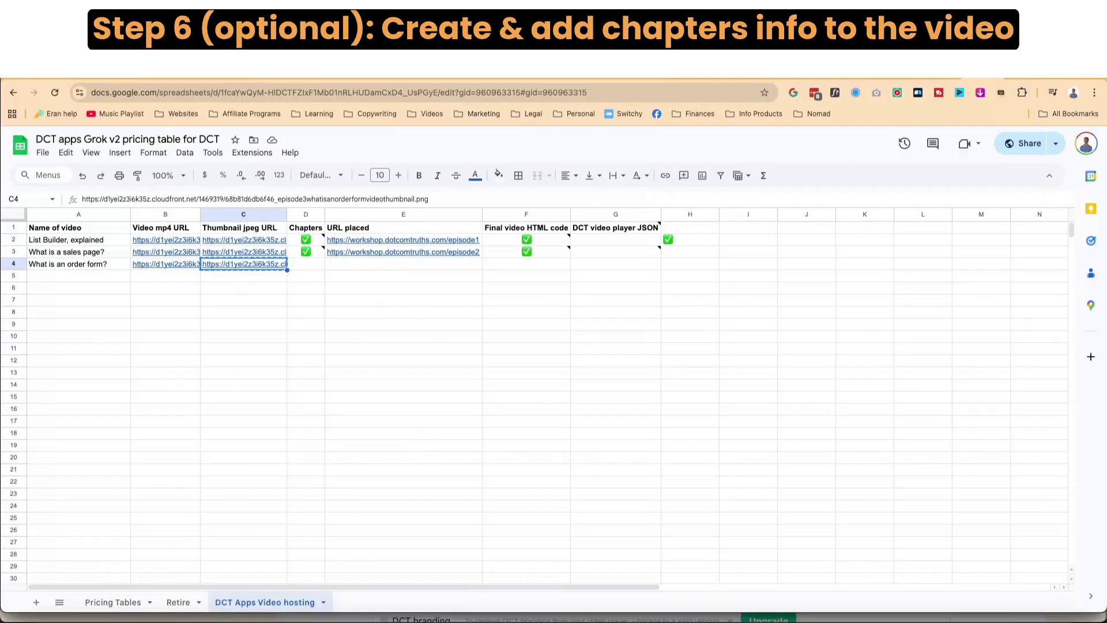
click(916, 70)
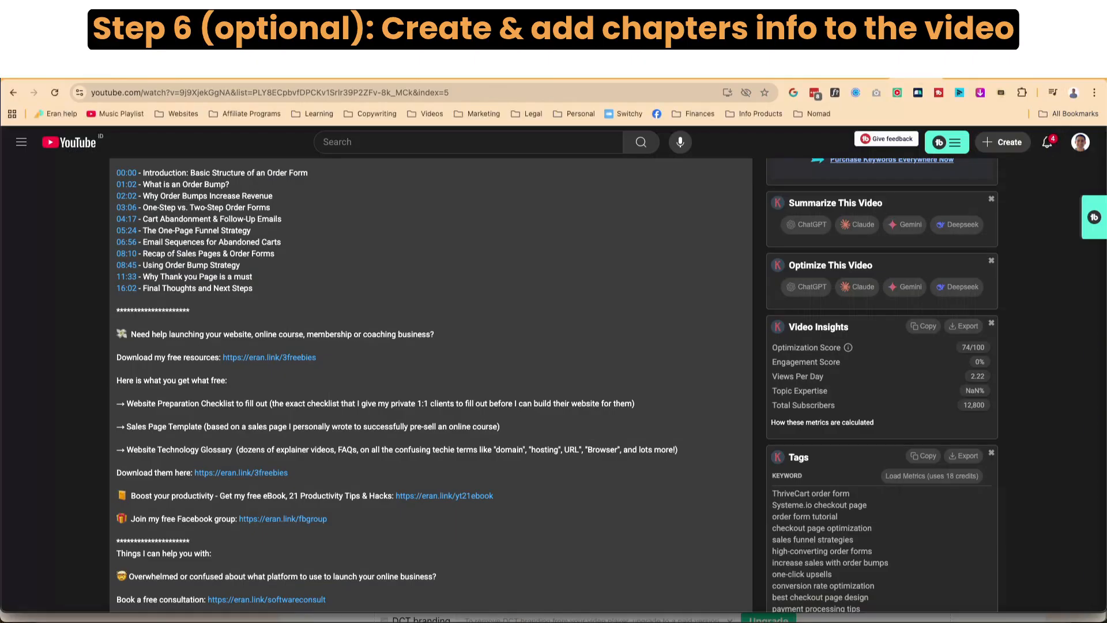
scroll(292, 296, up, 1)
drag(257, 301, 116, 183)
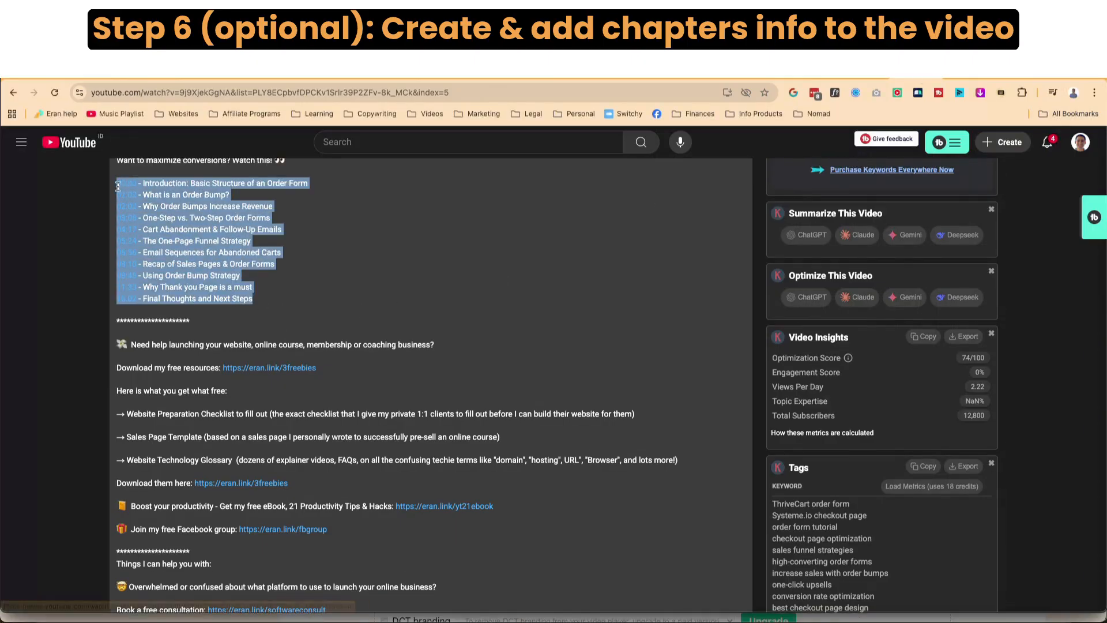
right_click(213, 208)
click(234, 236)
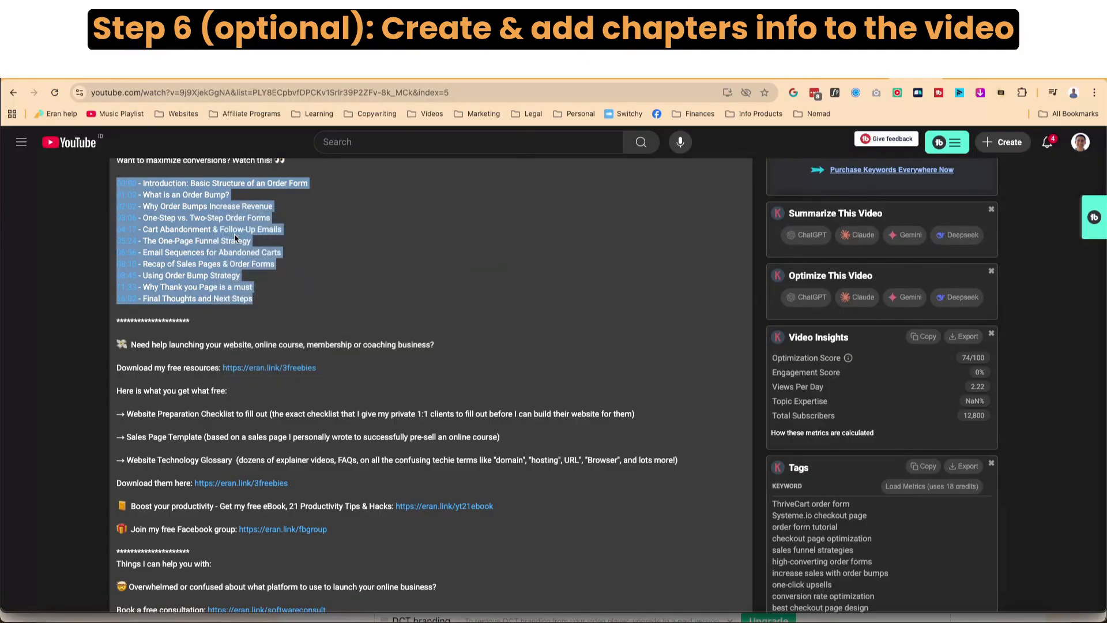
Step: Insert a note with the copied chapter list in cell D4 of the Google Sheet and enlarge the note box to fit it
key(super+Tab)
key(super+Tab)
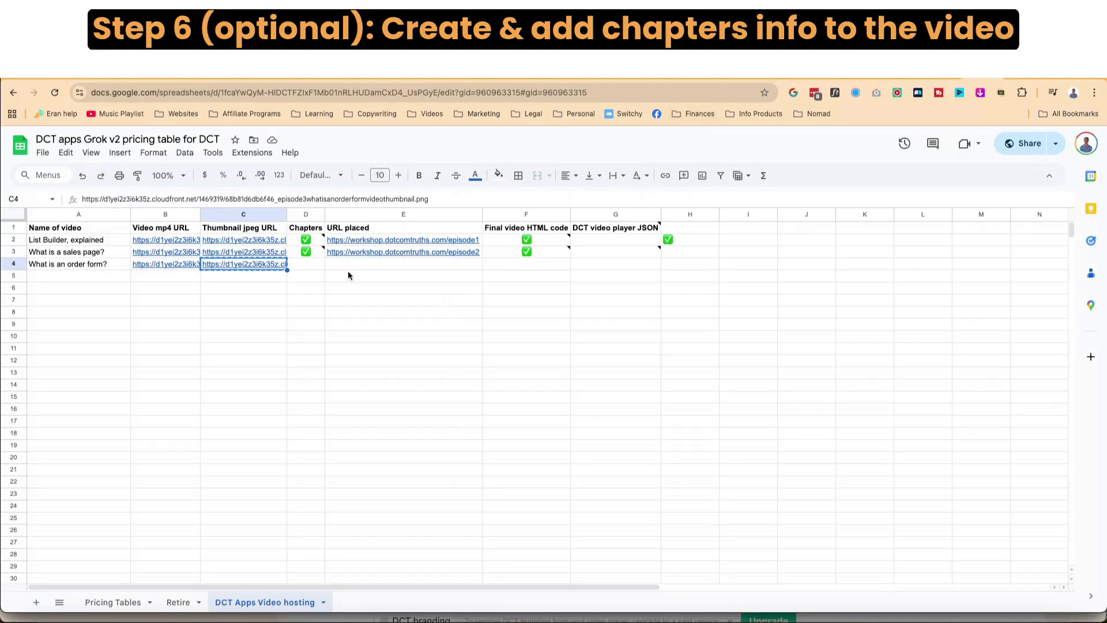
click(347, 271)
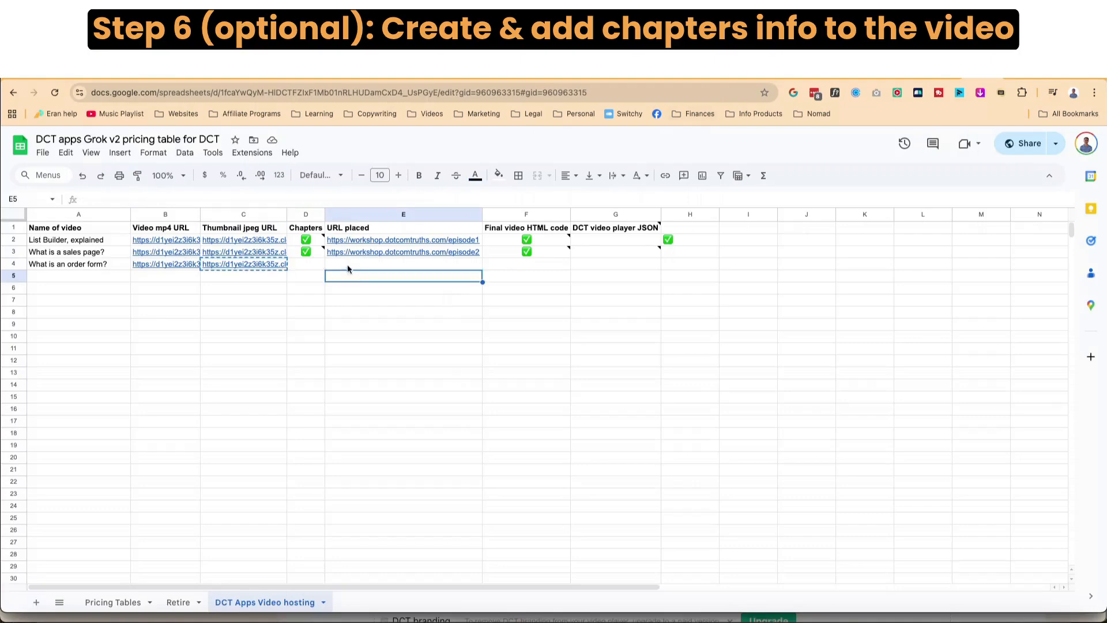
click(311, 265)
right_click(311, 266)
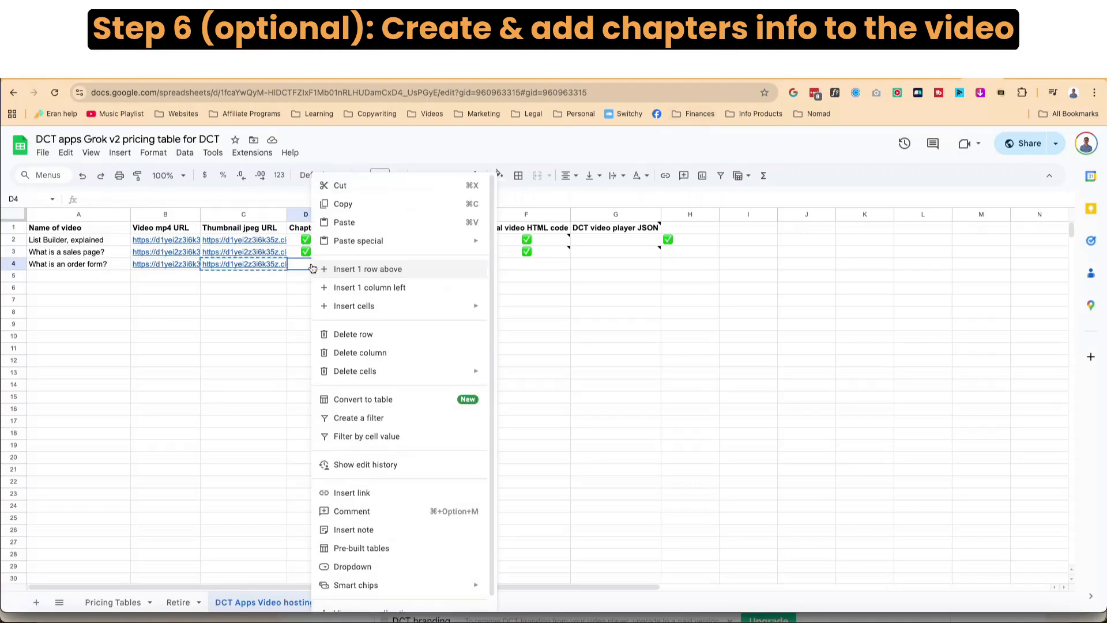
click(363, 530)
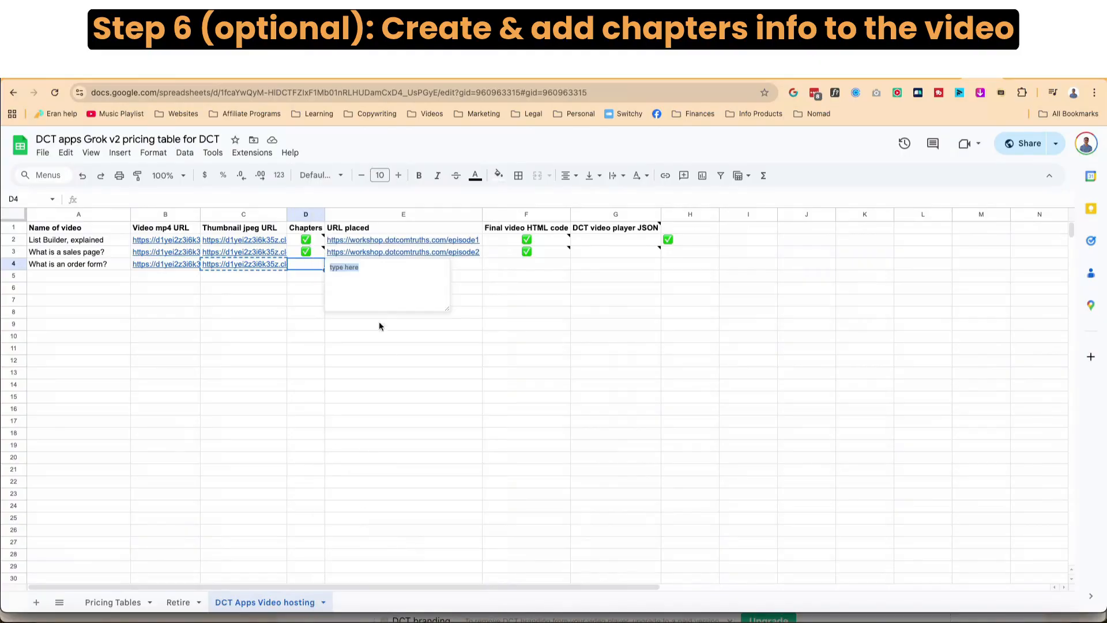
key(super+v)
drag(446, 309, 596, 378)
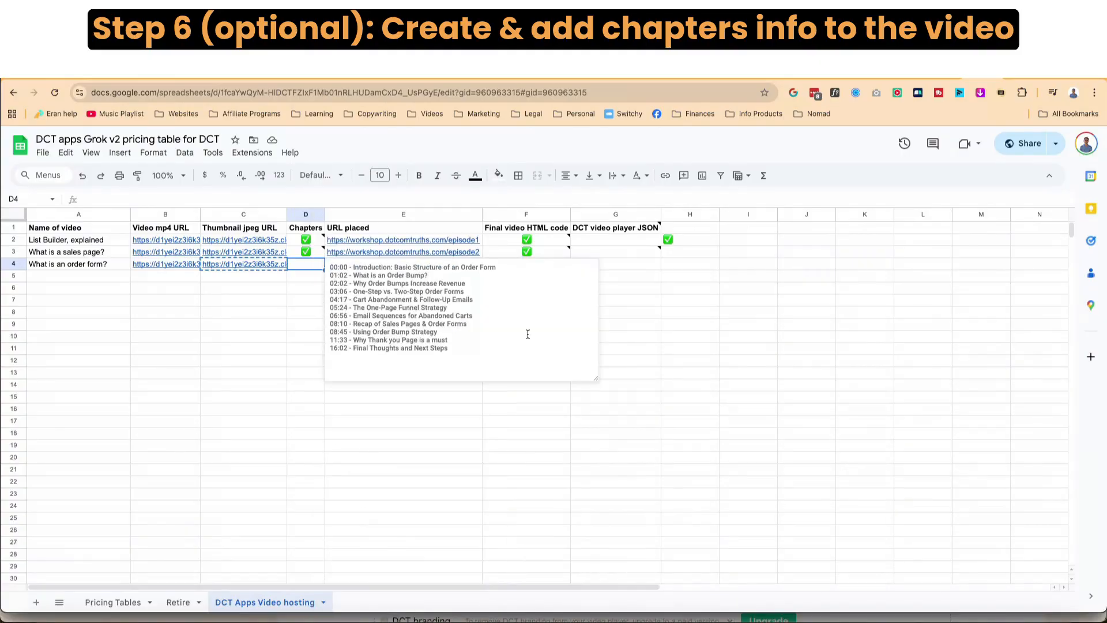
Step: In the custom video player code generator, replace the old list-building chapters with the copied order form chapter list
key(super+Tab)
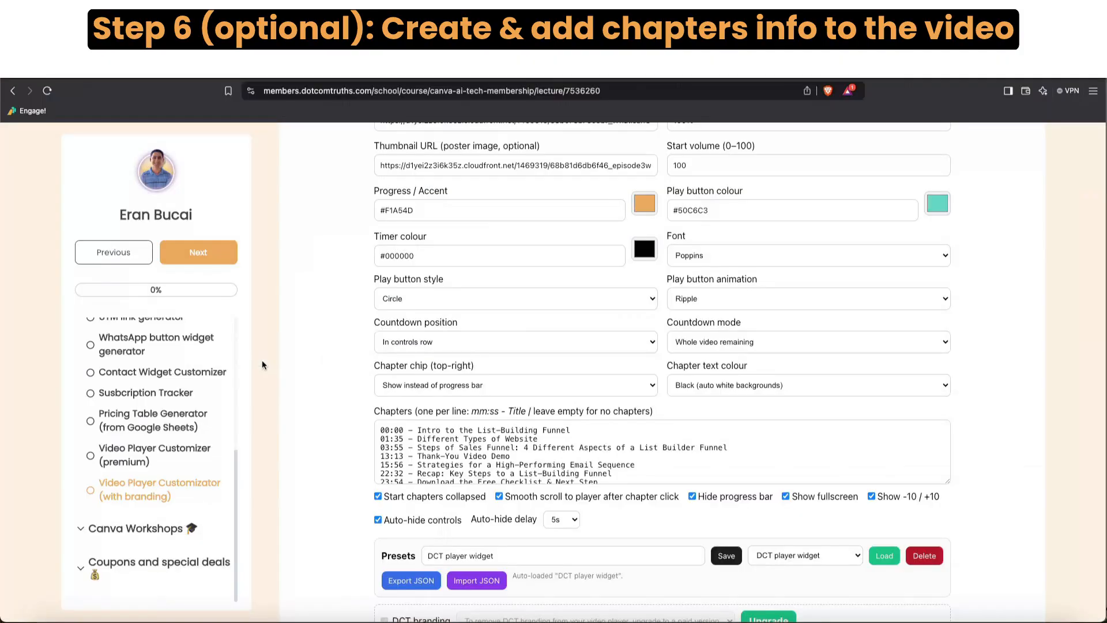
click(512, 427)
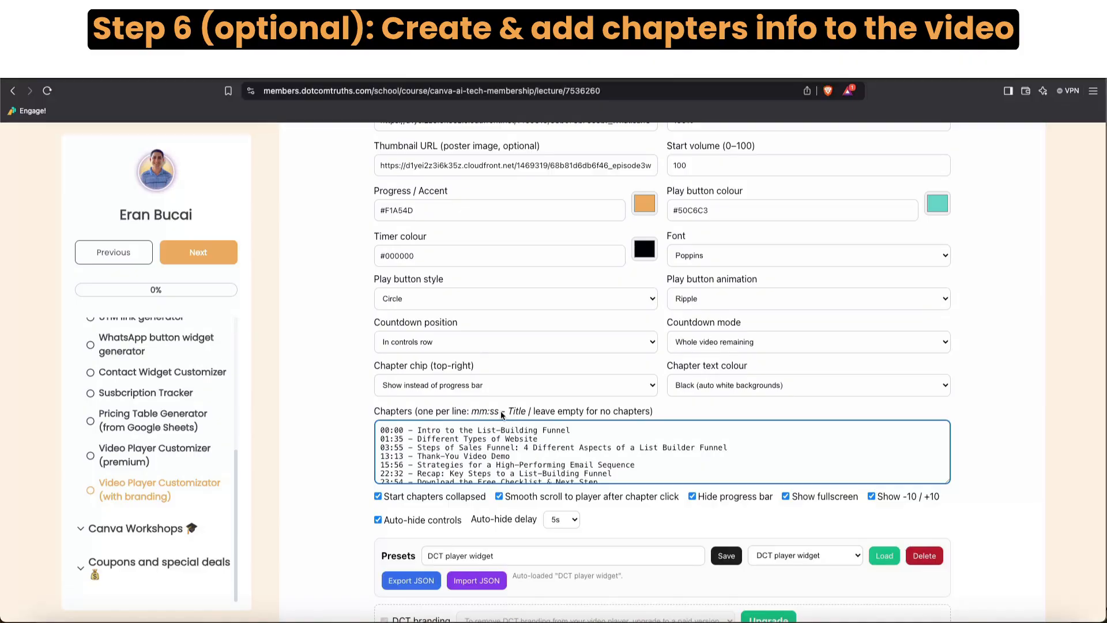
key(ctrl+a)
key(ctrl+v)
scroll(395, 438, up, 5)
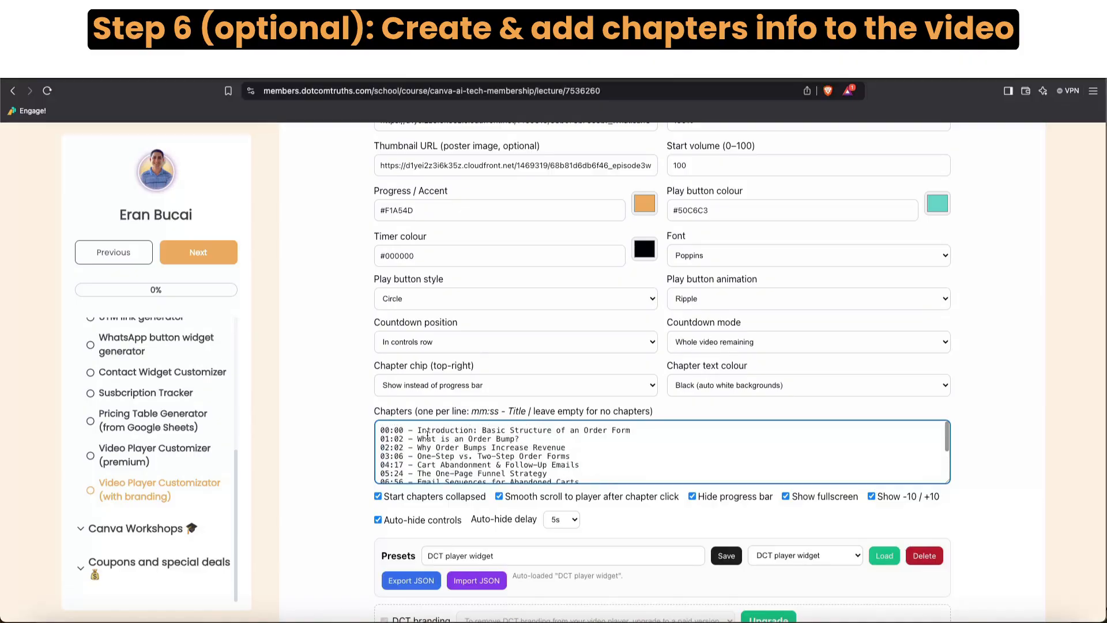
Step: Check the episode 3 chapters in the live preview by repeatedly expanding and collapsing the Chapters bar below the player
scroll(396, 437, down, 10)
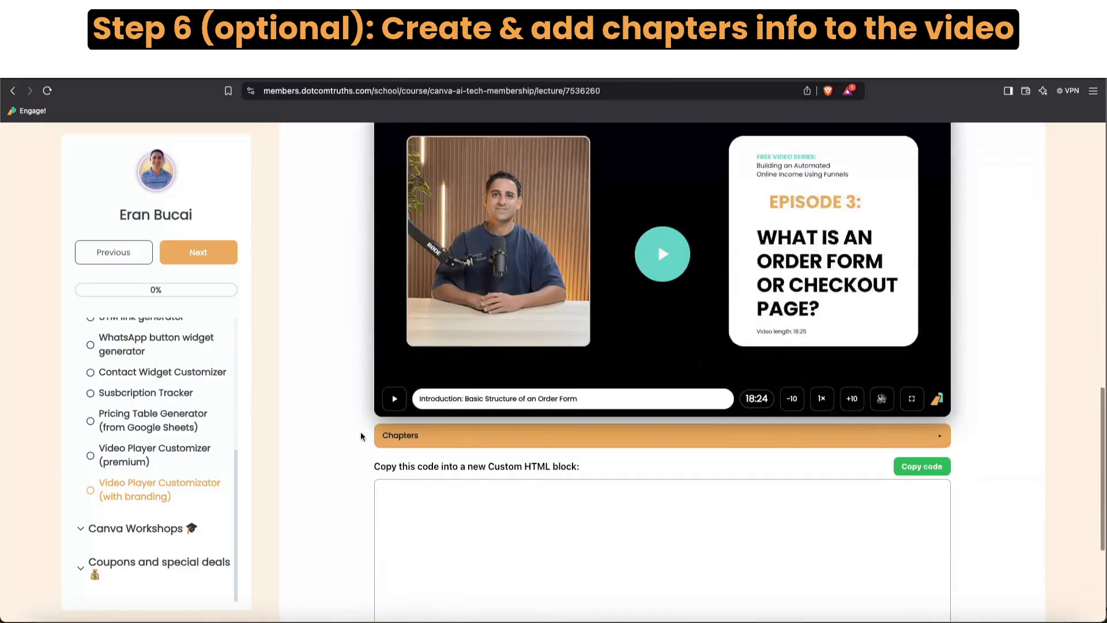
click(442, 392)
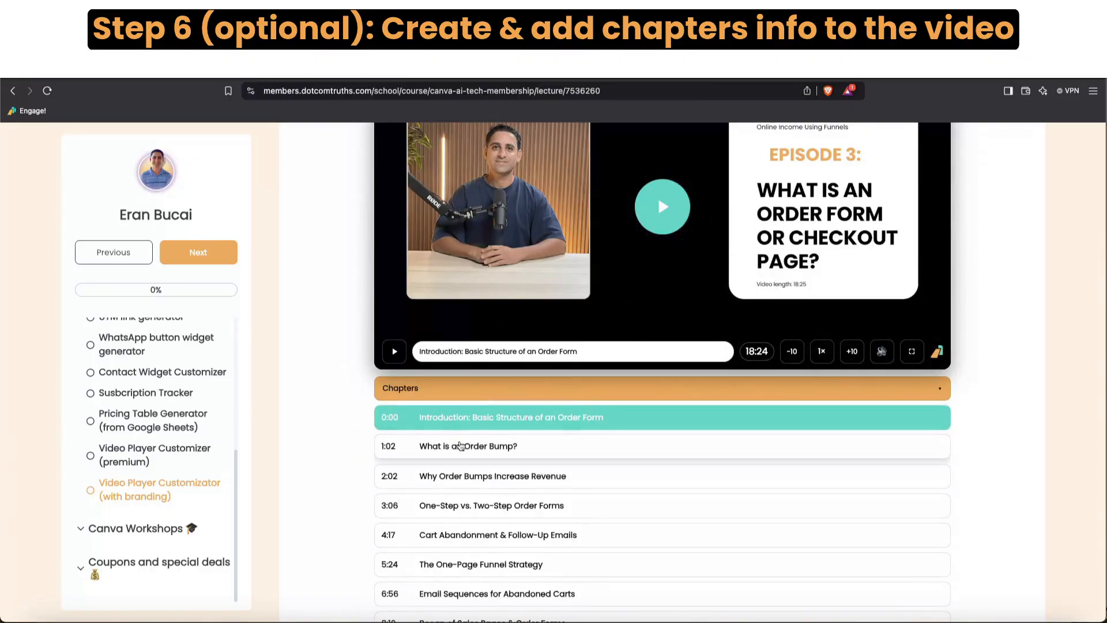
scroll(459, 449, up, 8)
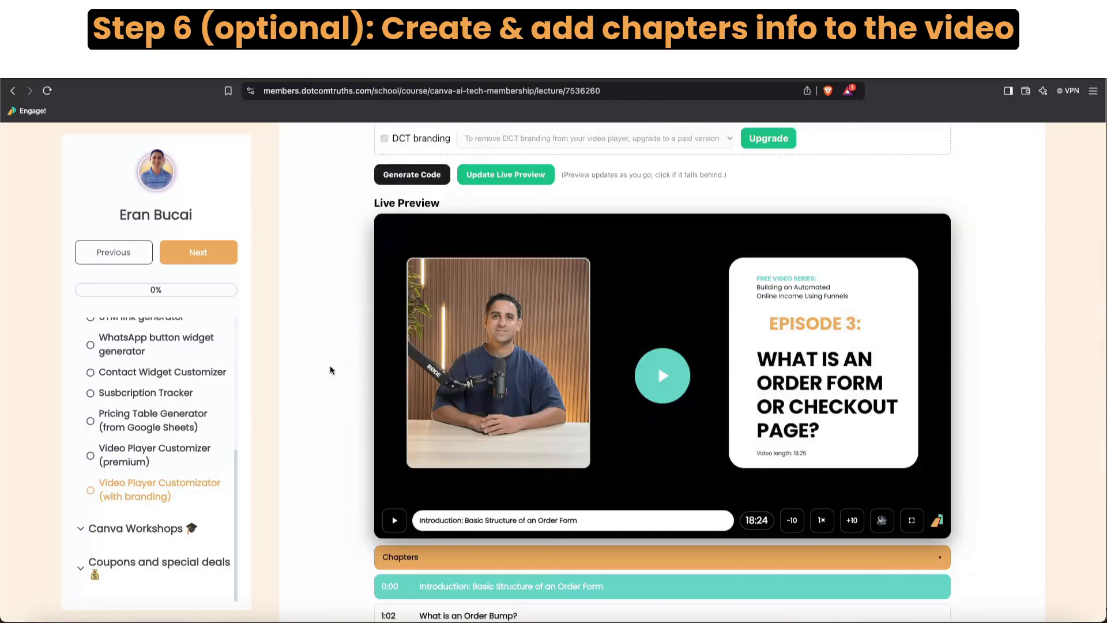
scroll(330, 370, down, 5)
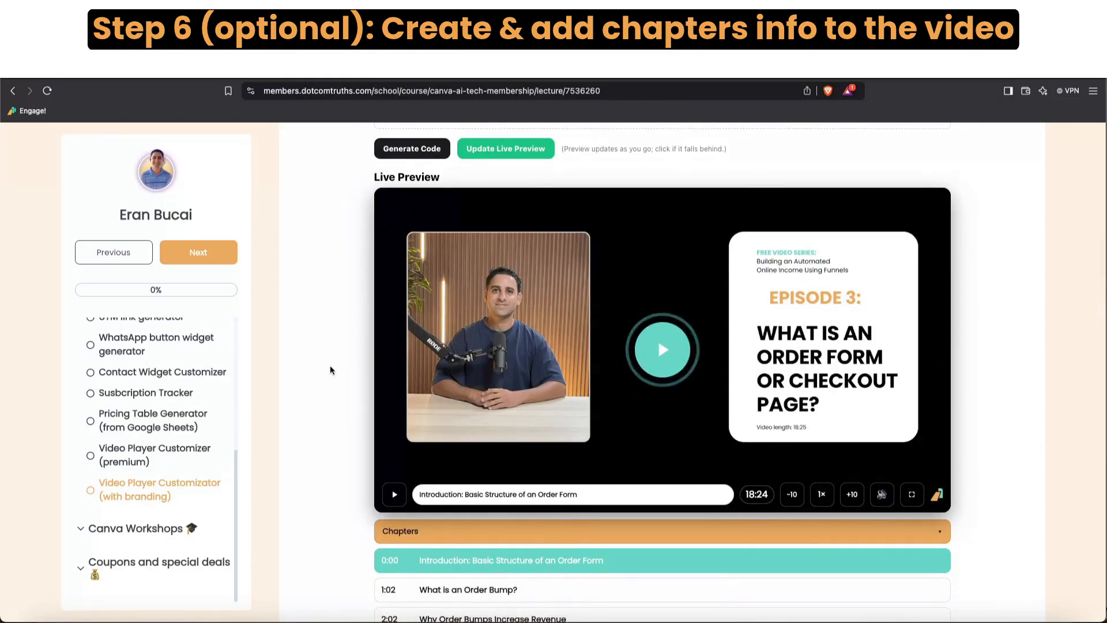
scroll(330, 370, down, 5)
click(414, 272)
click(414, 272)
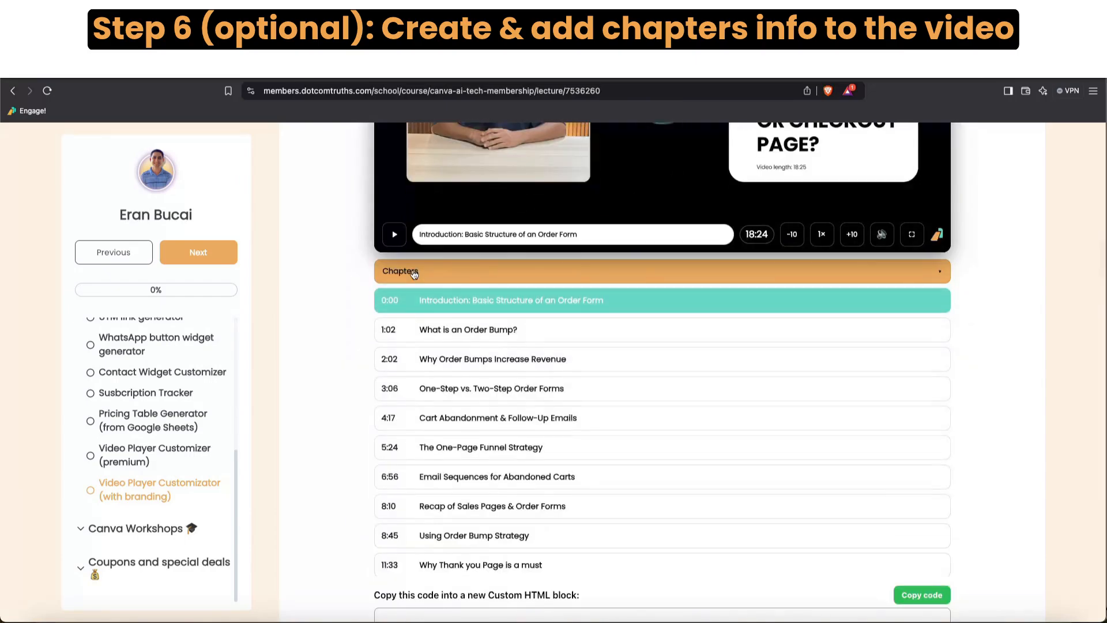
click(414, 272)
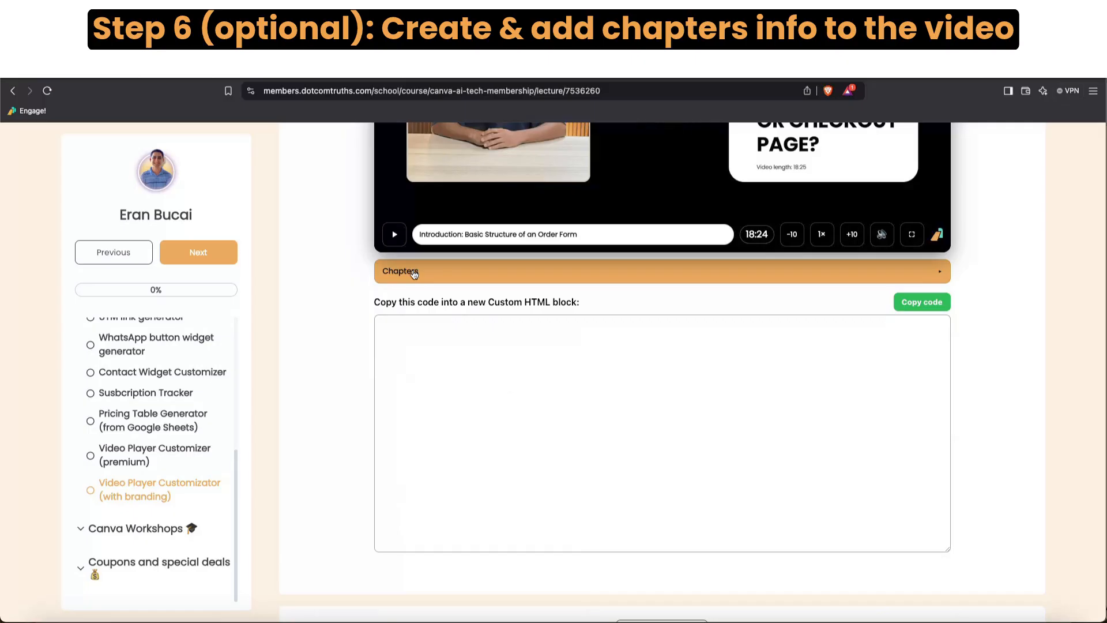
click(414, 272)
click(414, 272)
Step: Test the Start chapters collapsed option by turning it off and on again while checking the chapter list in the live preview
scroll(337, 262, up, 5)
scroll(336, 265, up, 4)
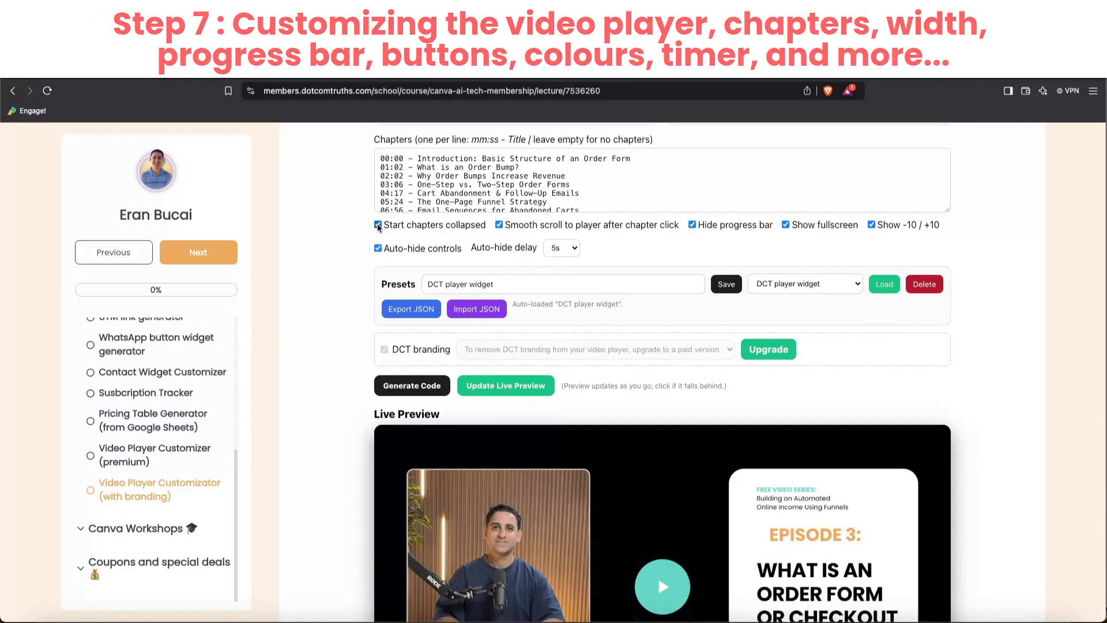
scroll(378, 227, down, 6)
scroll(378, 231, up, 7)
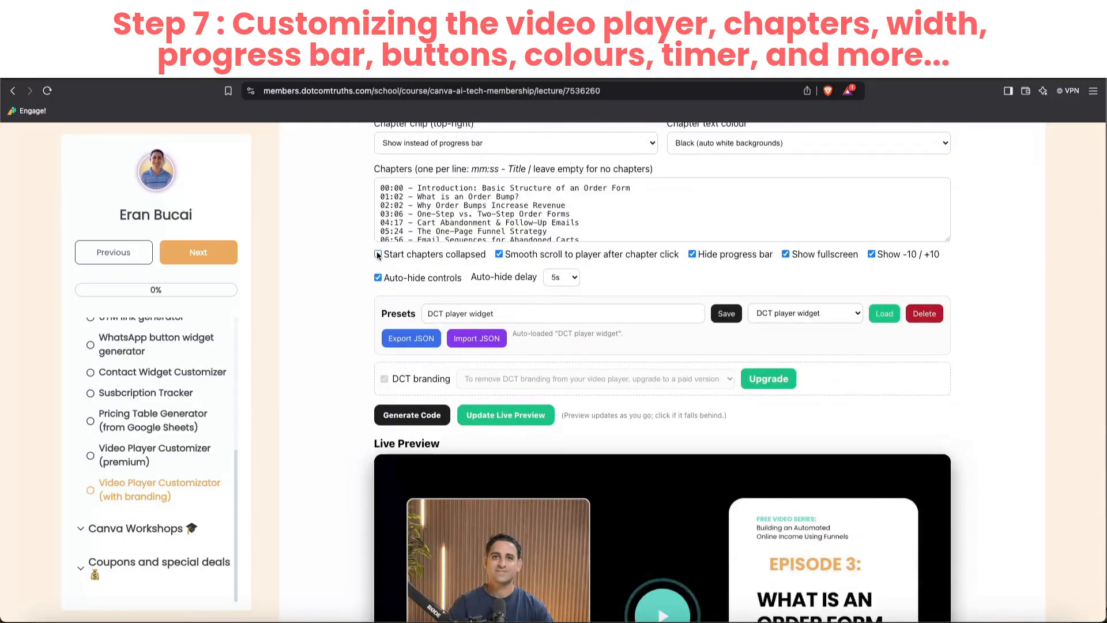
scroll(357, 262, down, 4)
scroll(347, 271, down, 5)
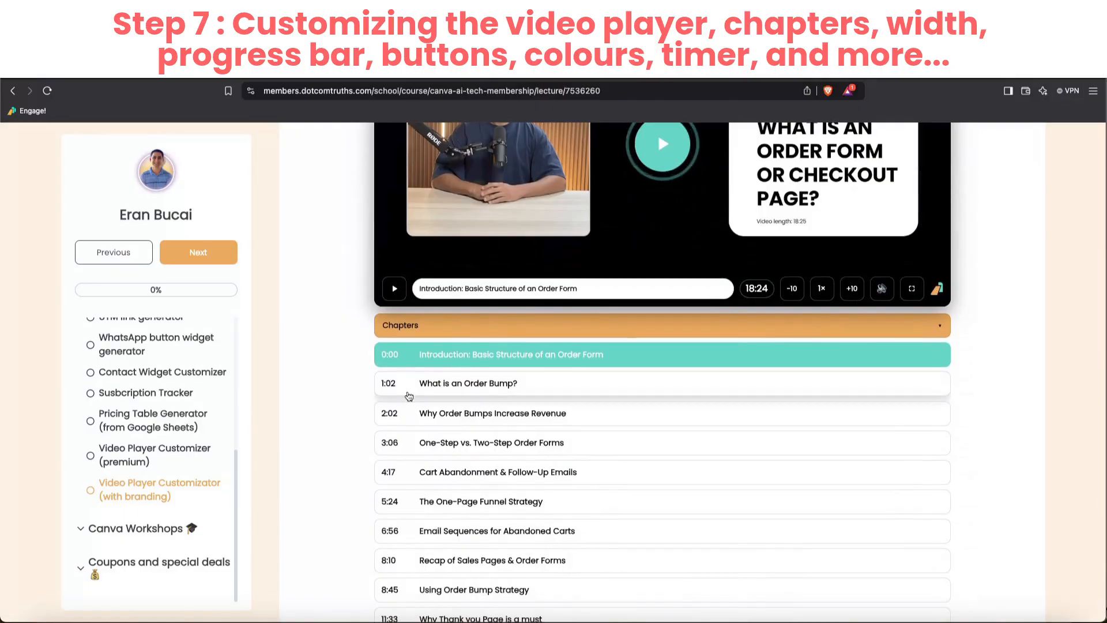
scroll(322, 330, up, 9)
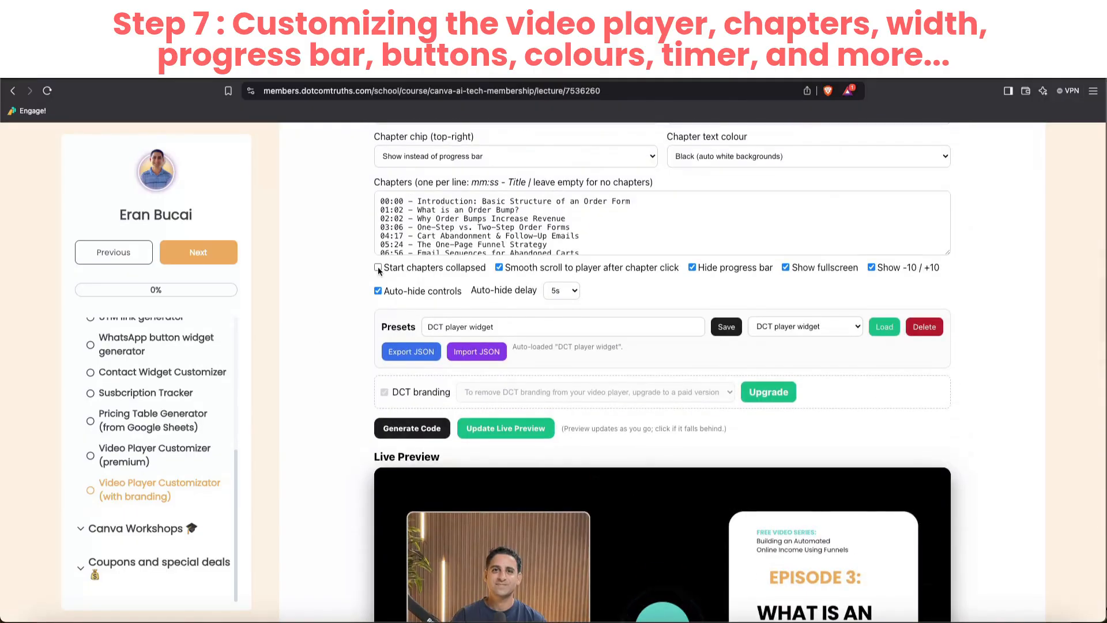
scroll(373, 340, down, 11)
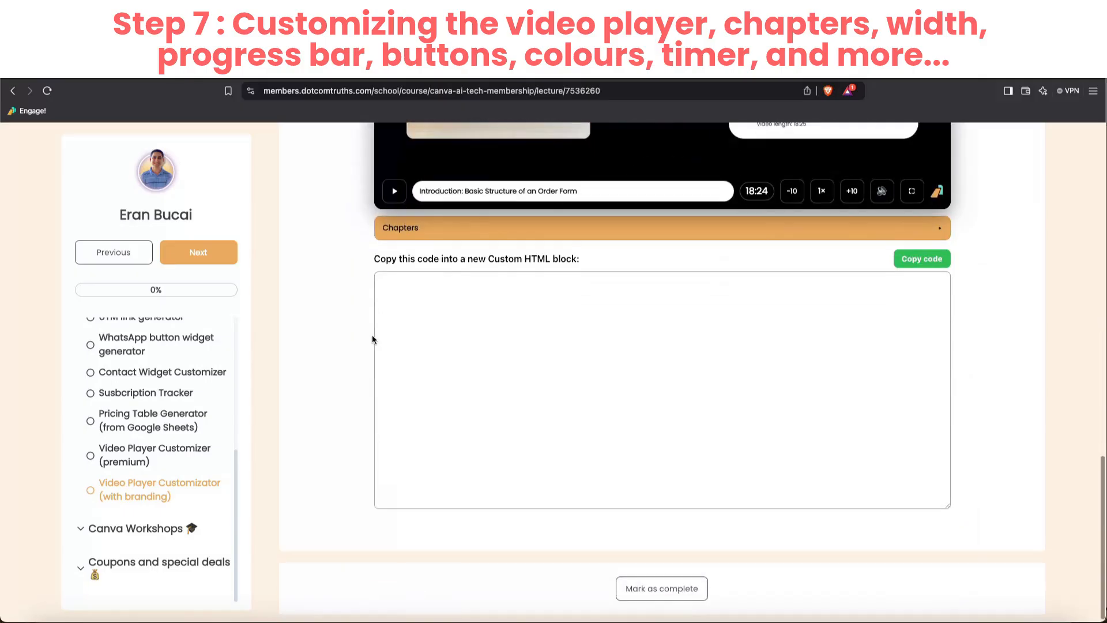
Step: Expand the preview's chapter list and jump the video to the "Recap of Sales Pages & Order Forms" chapter using the chapter bar
click(414, 229)
scroll(451, 468, up, 4)
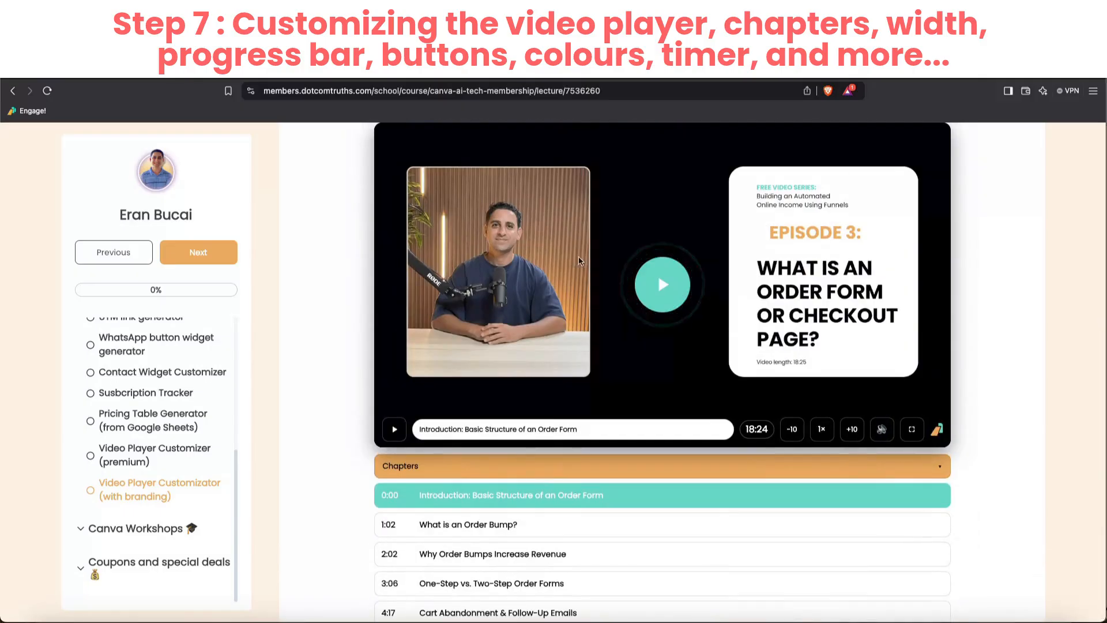
click(557, 429)
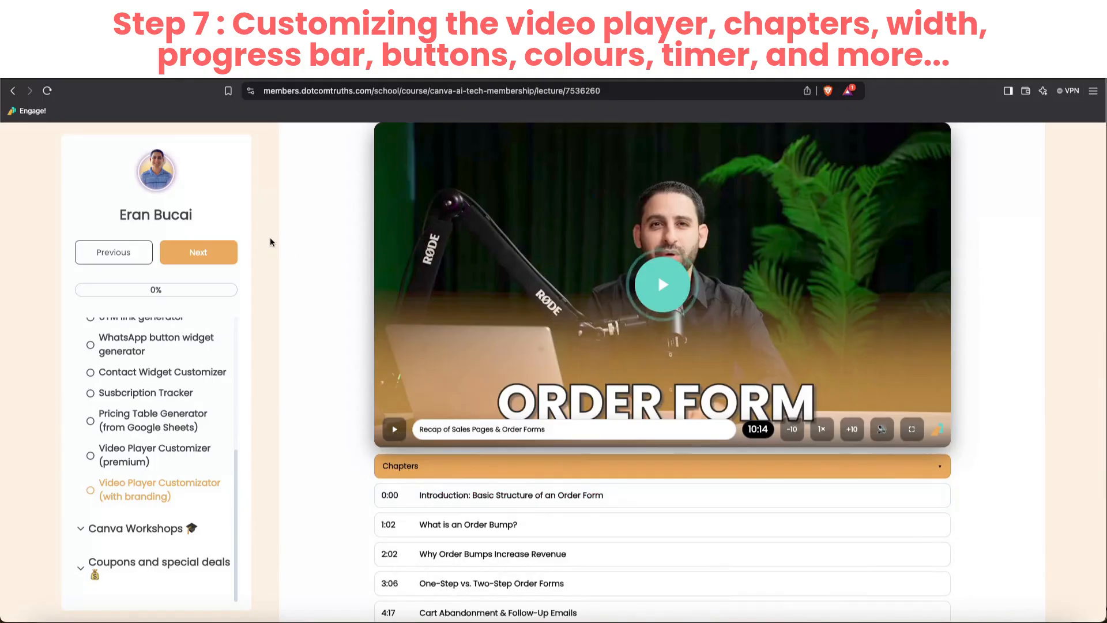
scroll(663, 285, down, 5)
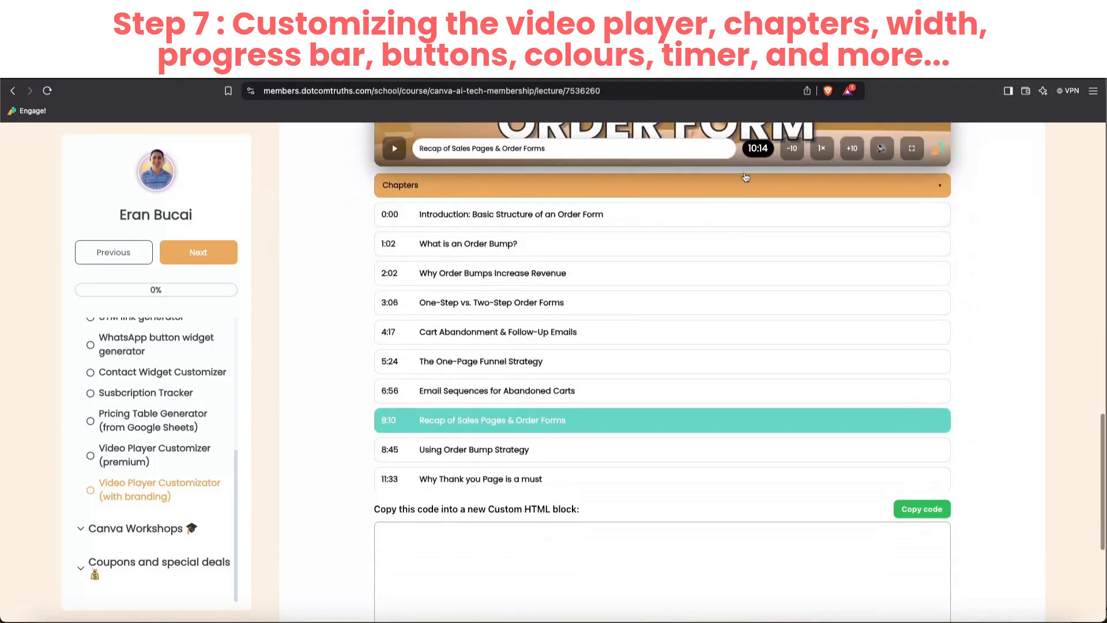
Step: View the published episode3 page, then try a Player width of 500px in the generator and restore it to 100%
scroll(666, 286, up, 10)
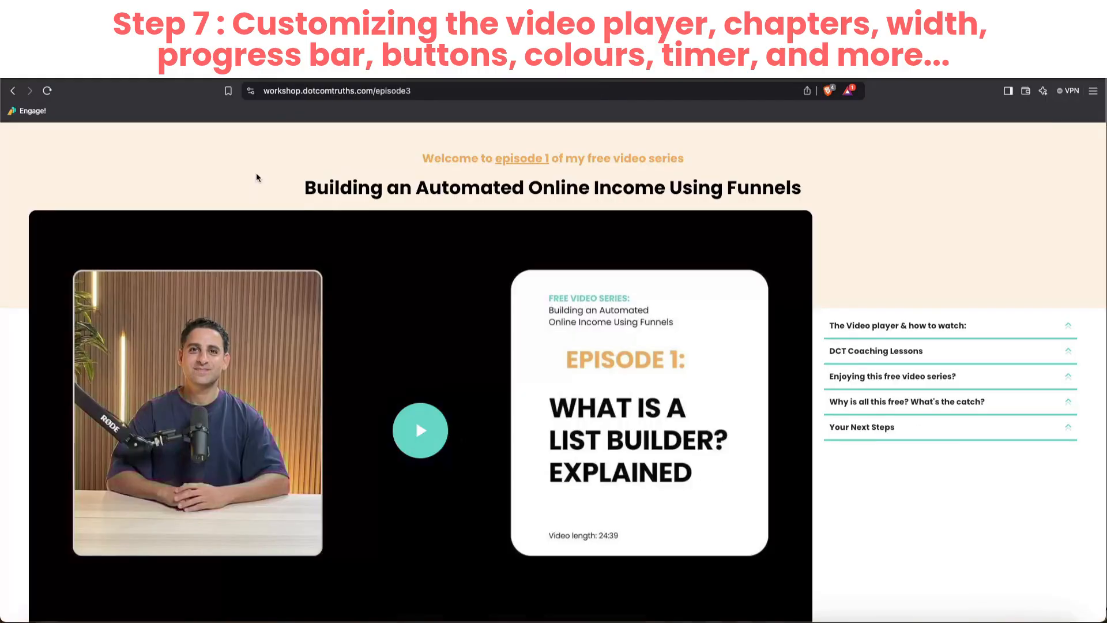
scroll(256, 177, down, 1)
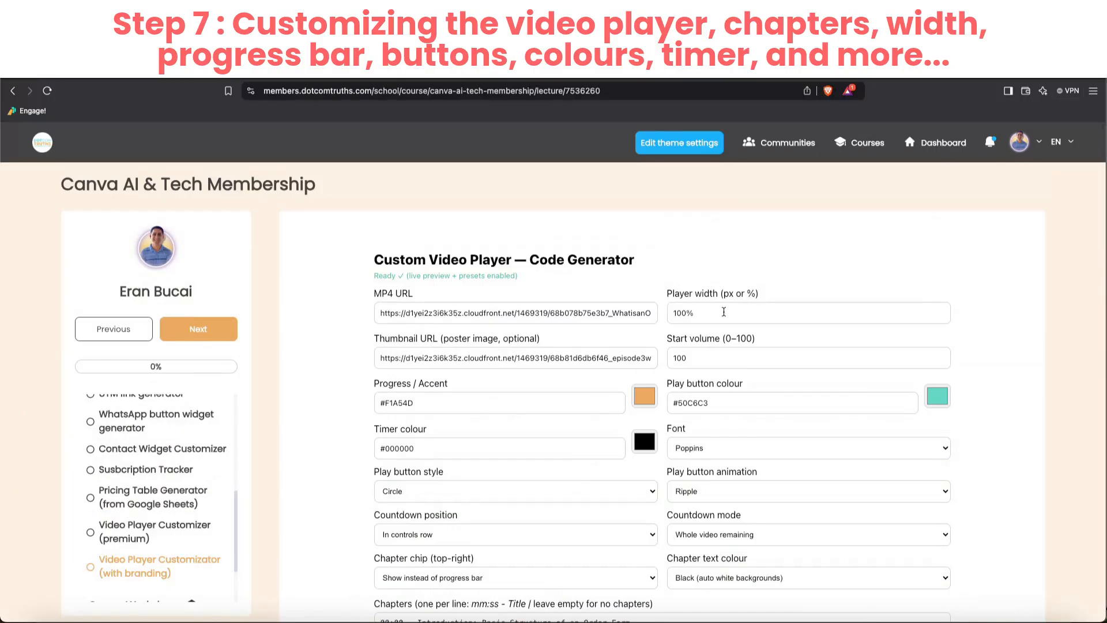
drag(722, 313, 666, 314)
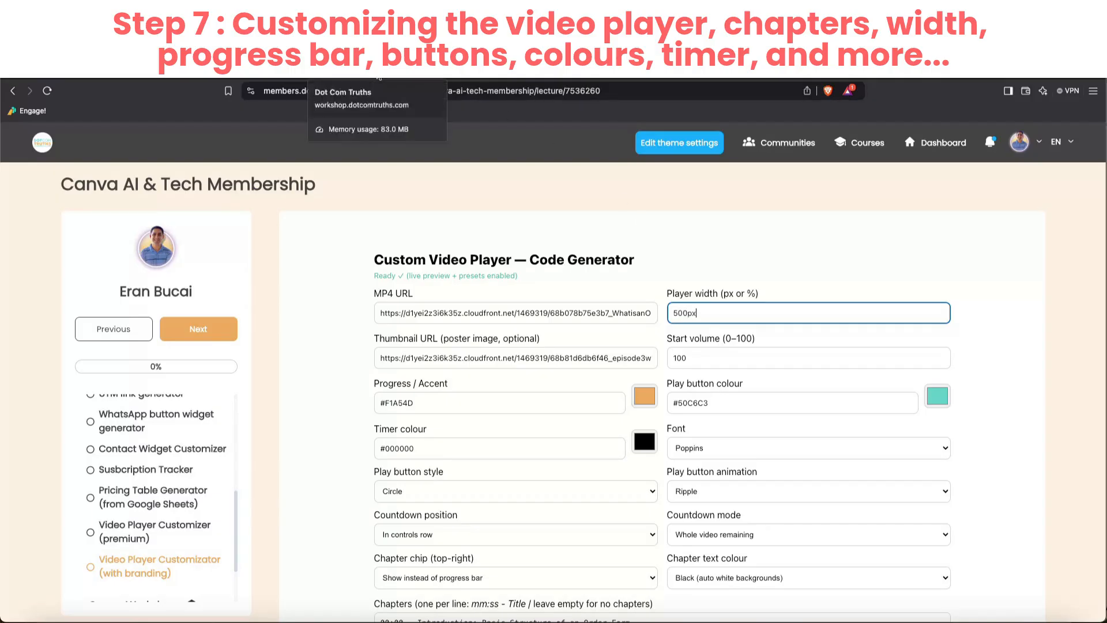
double_click(708, 312)
text(100)
click(761, 347)
click(781, 338)
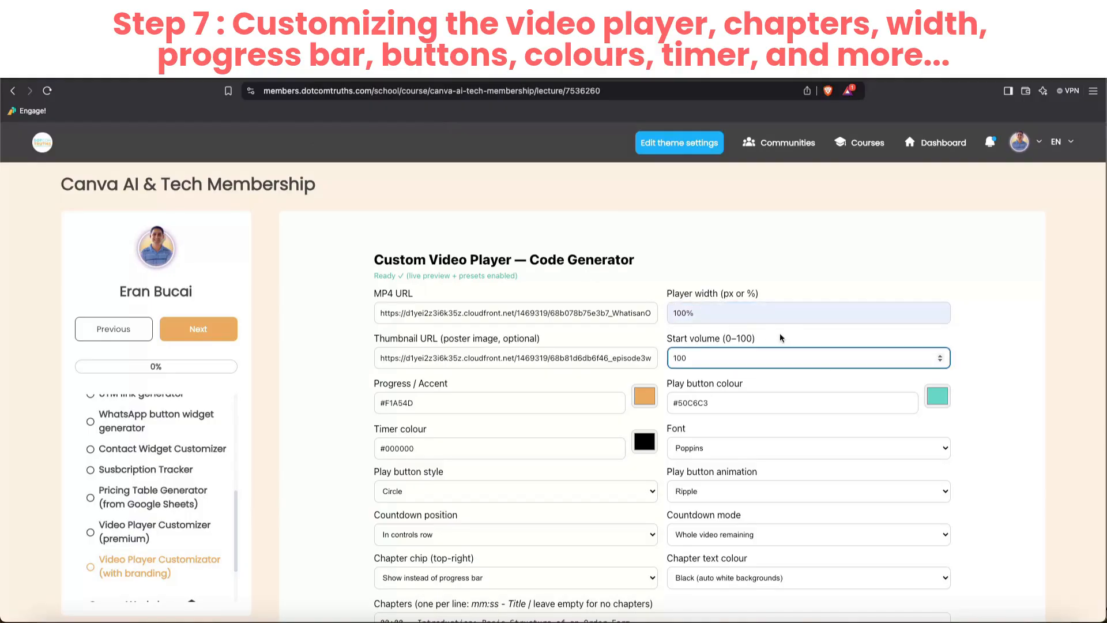
Step: Inspect the Start volume setting and lower the volume slider to about half in the live preview player
scroll(781, 338, down, 1)
double_click(673, 357)
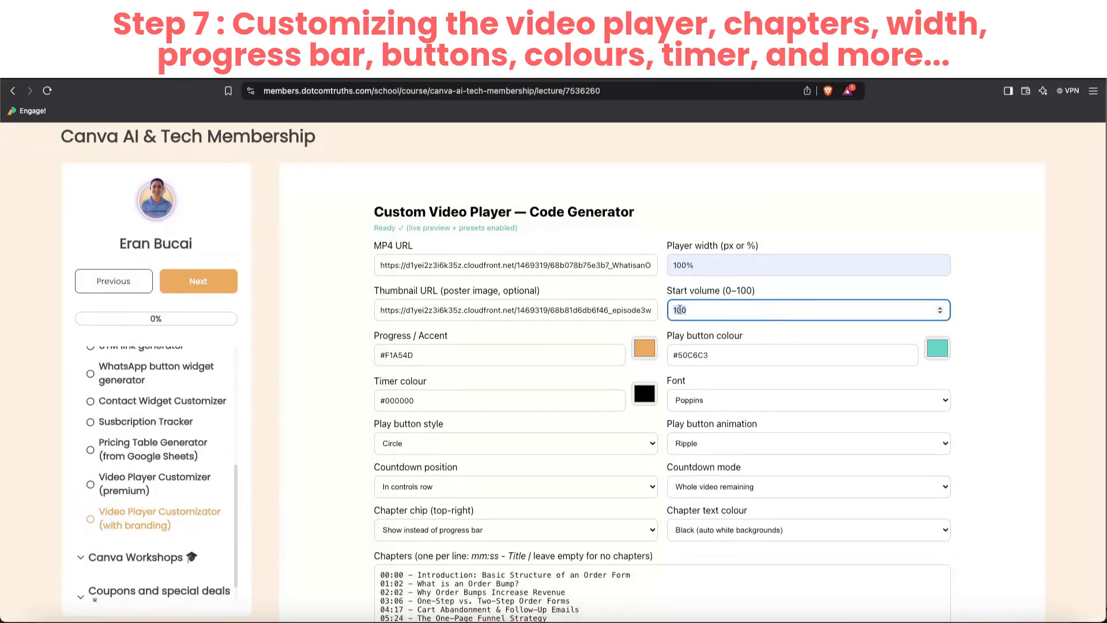
scroll(664, 301, down, 6)
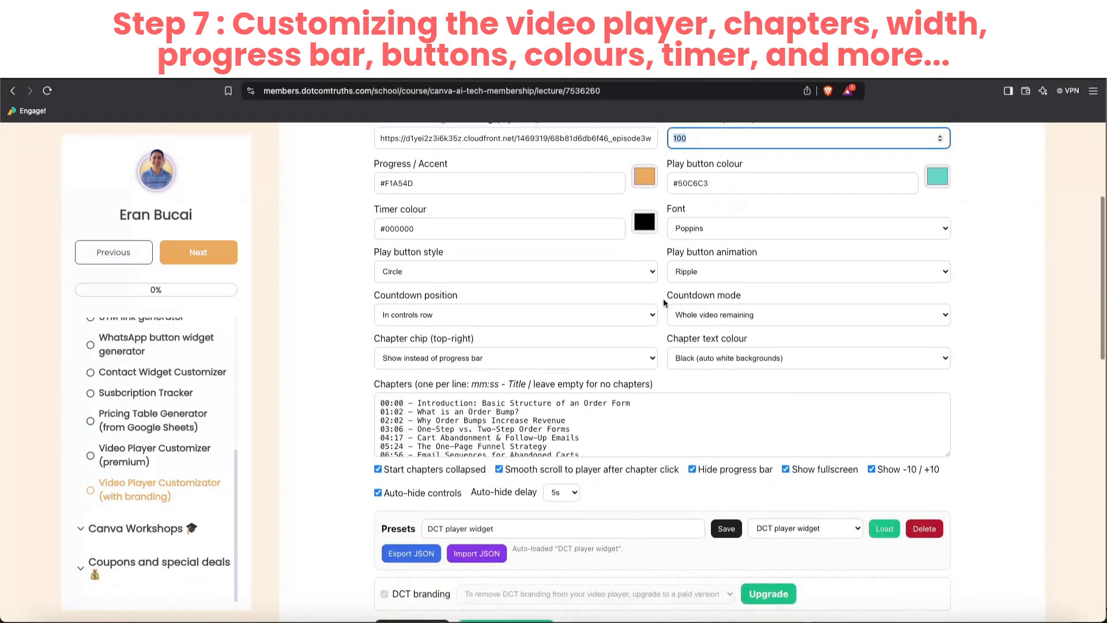
scroll(663, 301, down, 9)
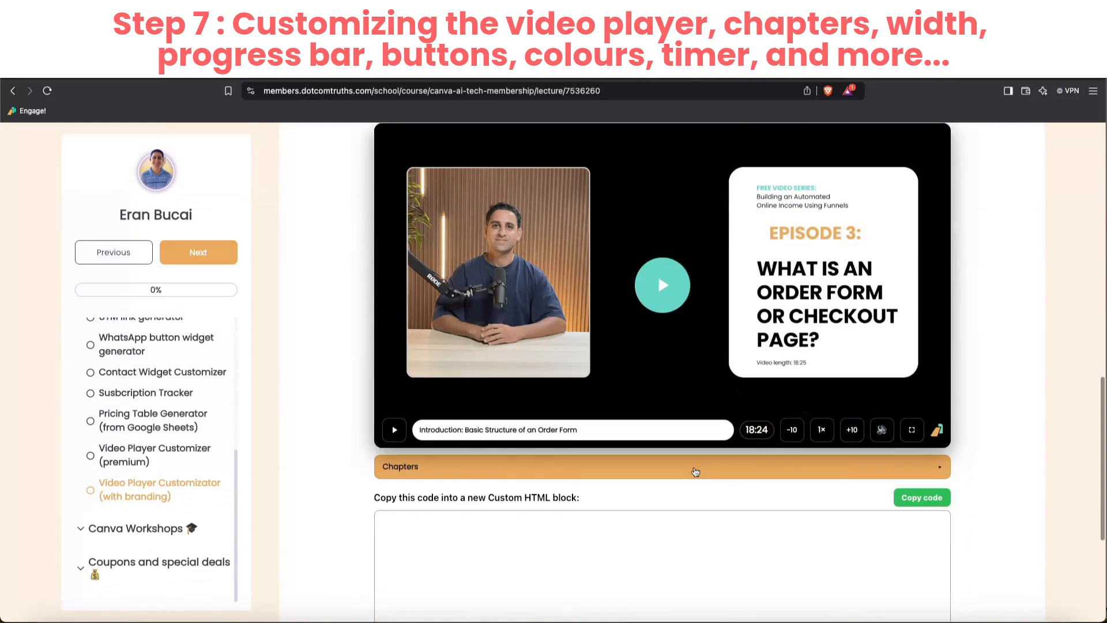
mouse_move(881, 432)
drag(884, 331, 886, 379)
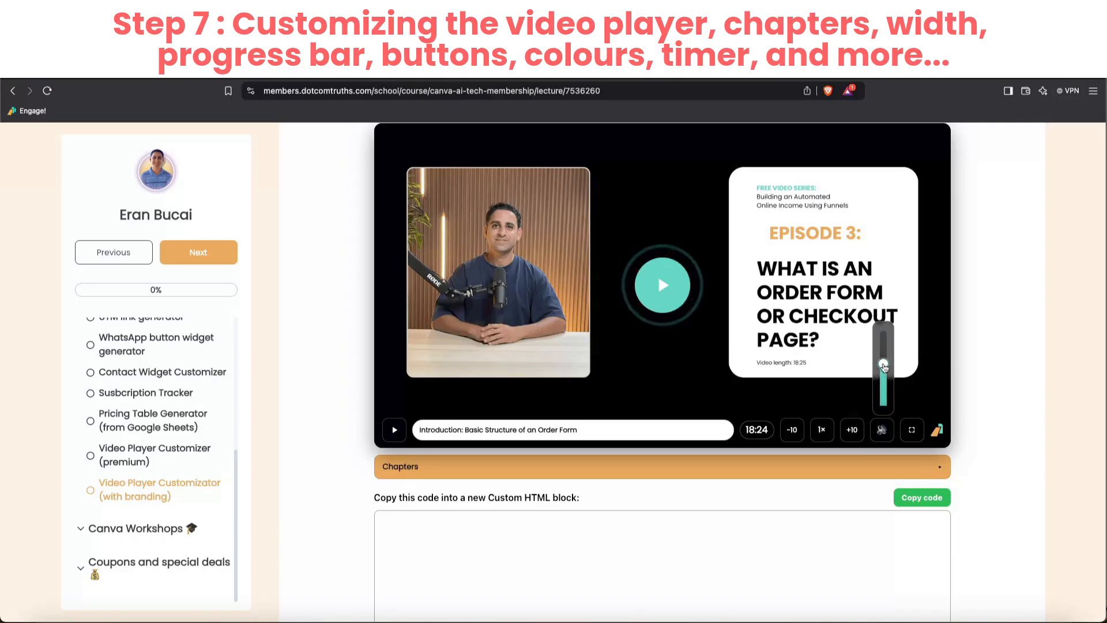
Step: Test a Start volume of 50 against the live preview's volume slider and restore the value to 100
scroll(821, 343, up, 15)
click(822, 314)
key(Tab)
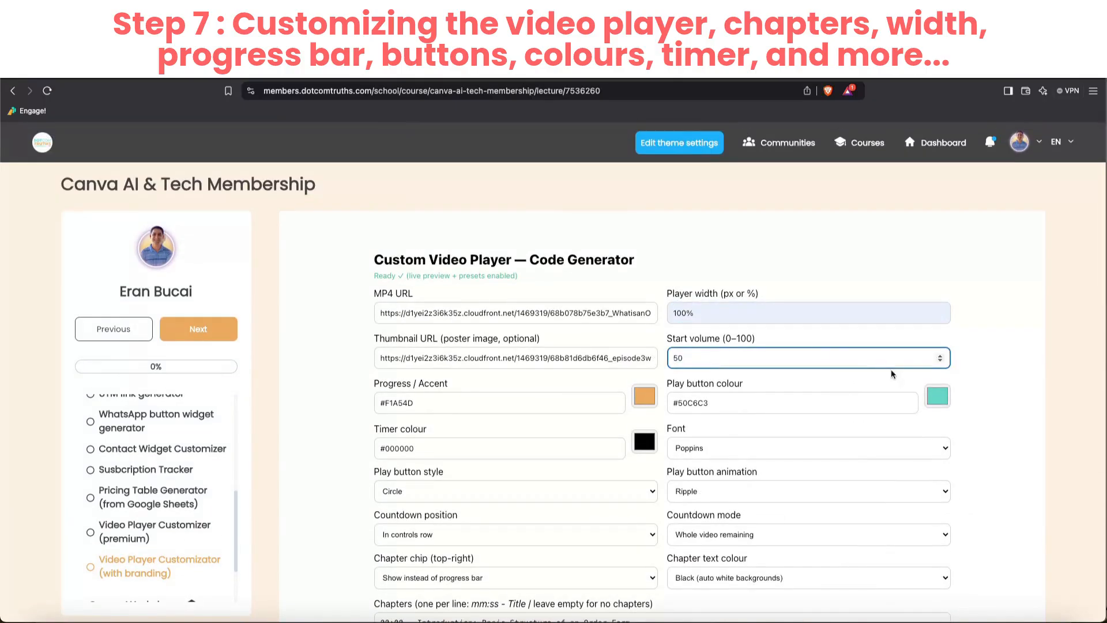
text(50)
scroll(892, 373, down, 15)
mouse_move(882, 550)
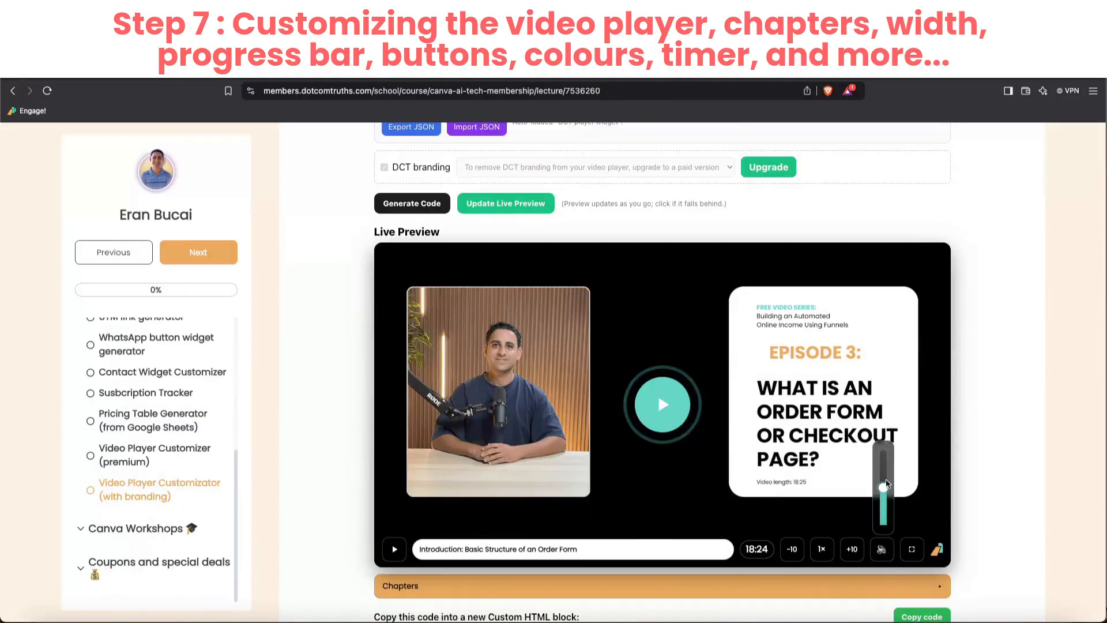
scroll(888, 479, up, 15)
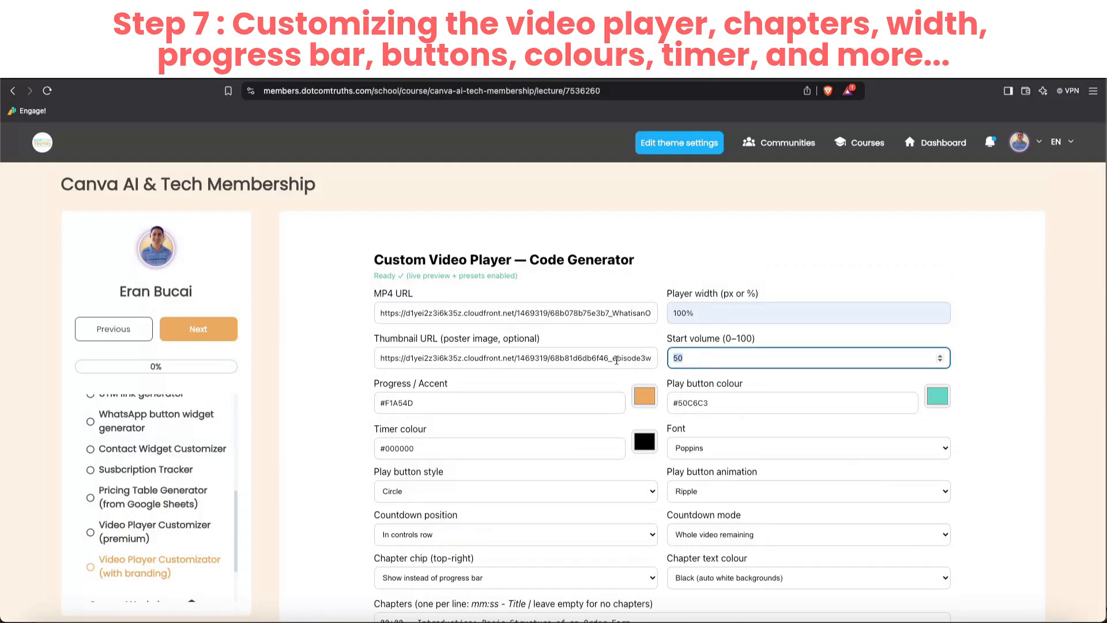
click(994, 384)
Step: Try an orange-brown Play button colour of #c47e1c and check the play button in the live preview
scroll(929, 401, down, 5)
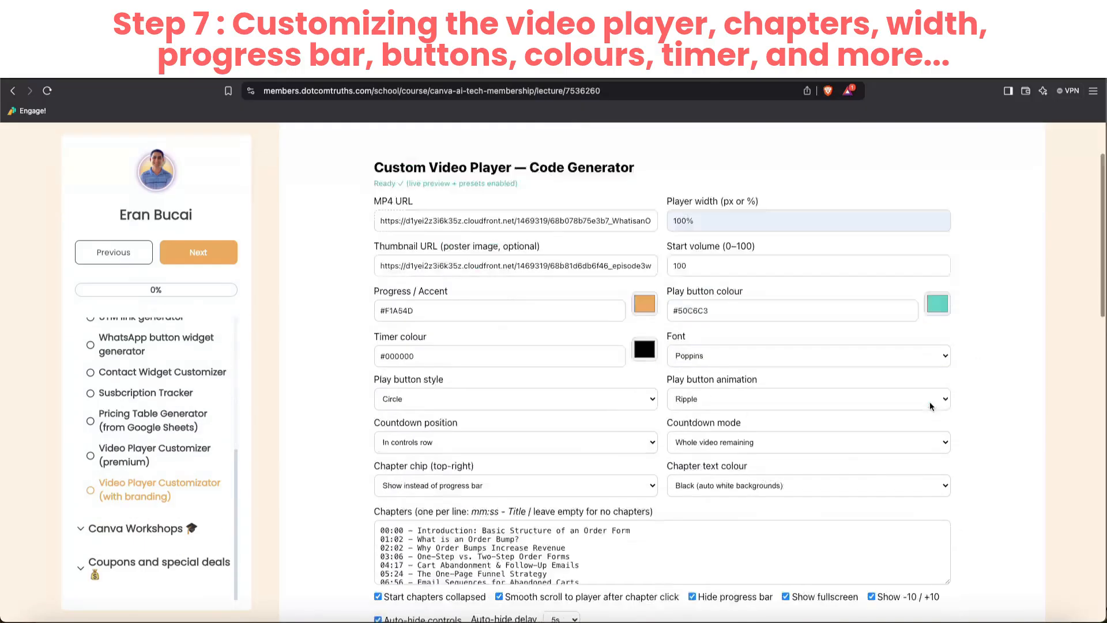
scroll(923, 375, up, 5)
scroll(897, 304, down, 1)
click(937, 317)
key(ctrl+c)
click(938, 317)
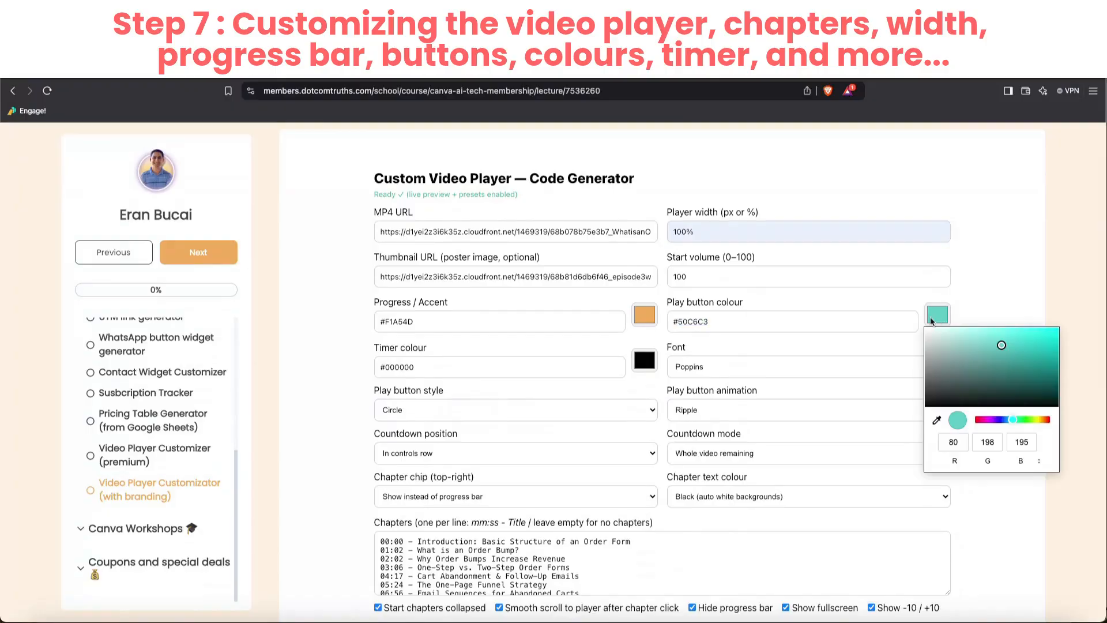
click(1043, 421)
click(1038, 346)
click(1028, 275)
scroll(748, 431, down, 12)
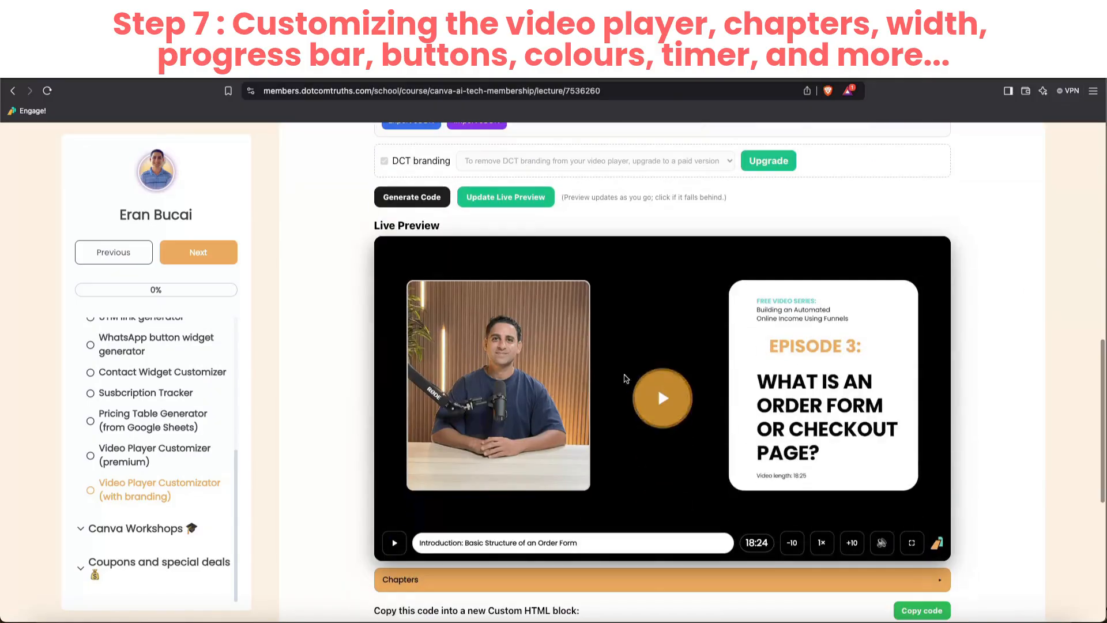
click(634, 581)
scroll(633, 580, down, 3)
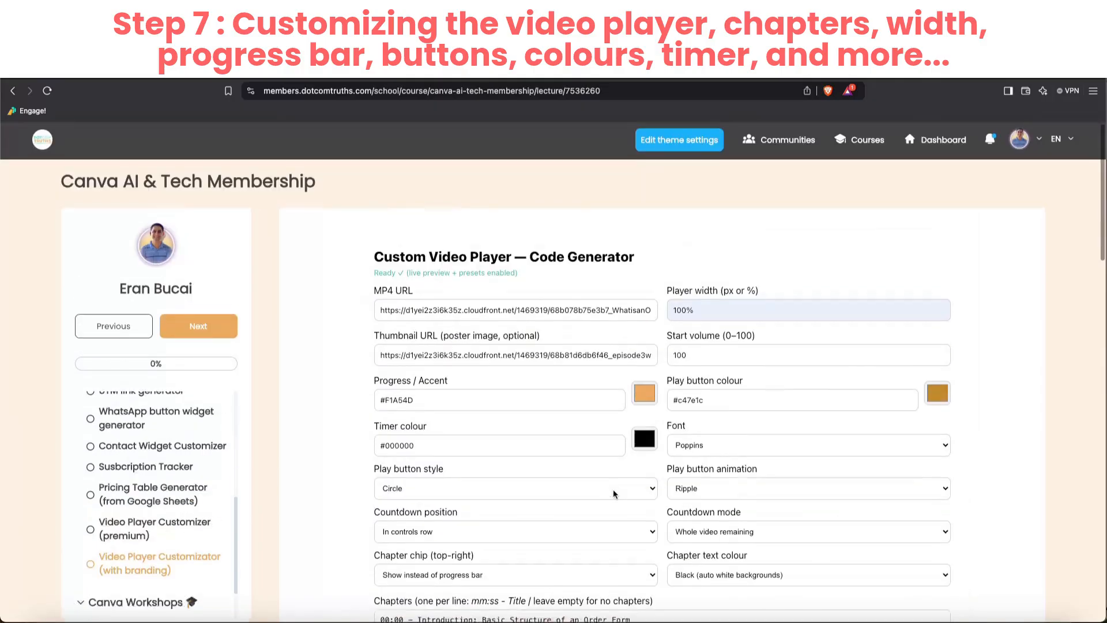
Step: Restore the Play button colour to #50C6C3, check the live preview, and toggle its chapter list
click(736, 405)
key(ctrl+v)
click(963, 402)
scroll(963, 403, down, 15)
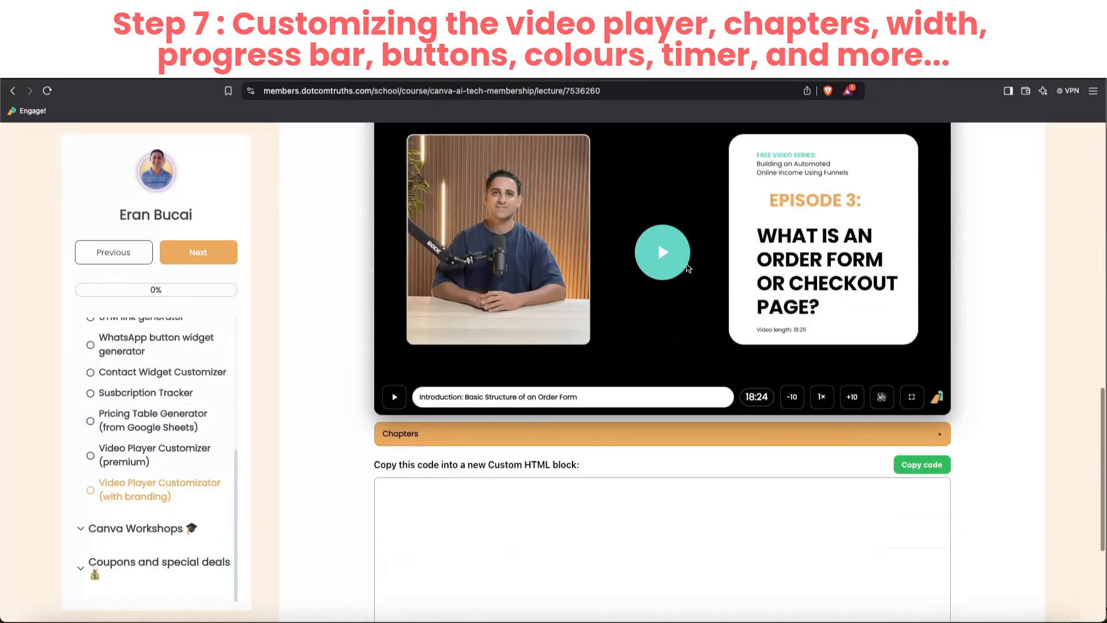
click(583, 436)
click(583, 436)
scroll(584, 438, up, 15)
scroll(584, 439, down, 3)
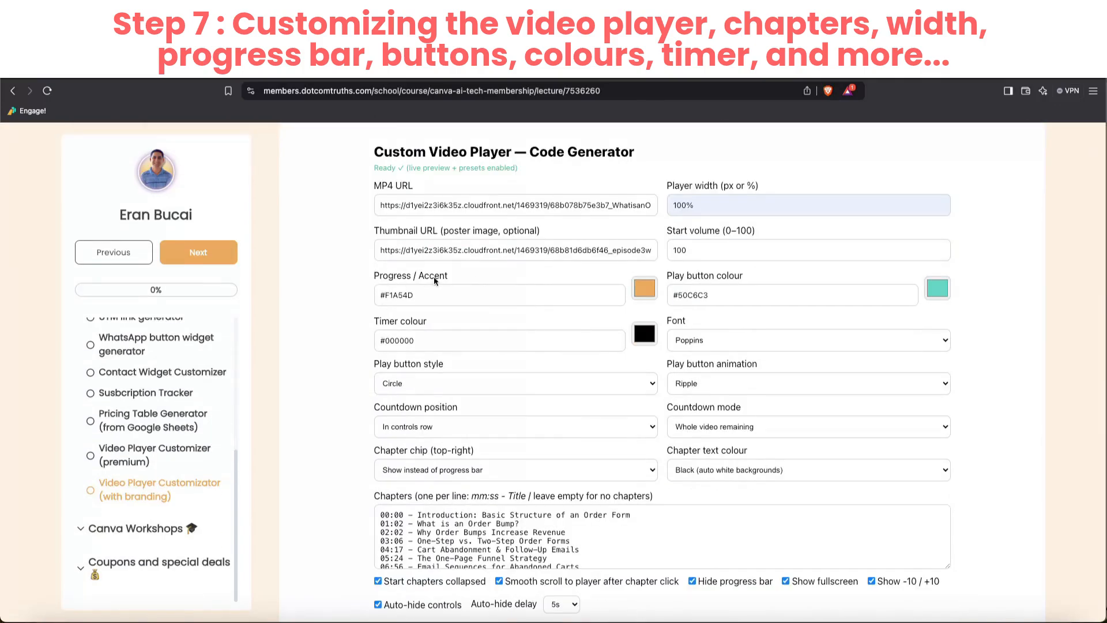
Step: Turn off the Hide progress bar option and check the control row in the live preview
scroll(640, 346, down, 5)
scroll(640, 346, down, 12)
scroll(645, 348, up, 18)
scroll(645, 349, down, 6)
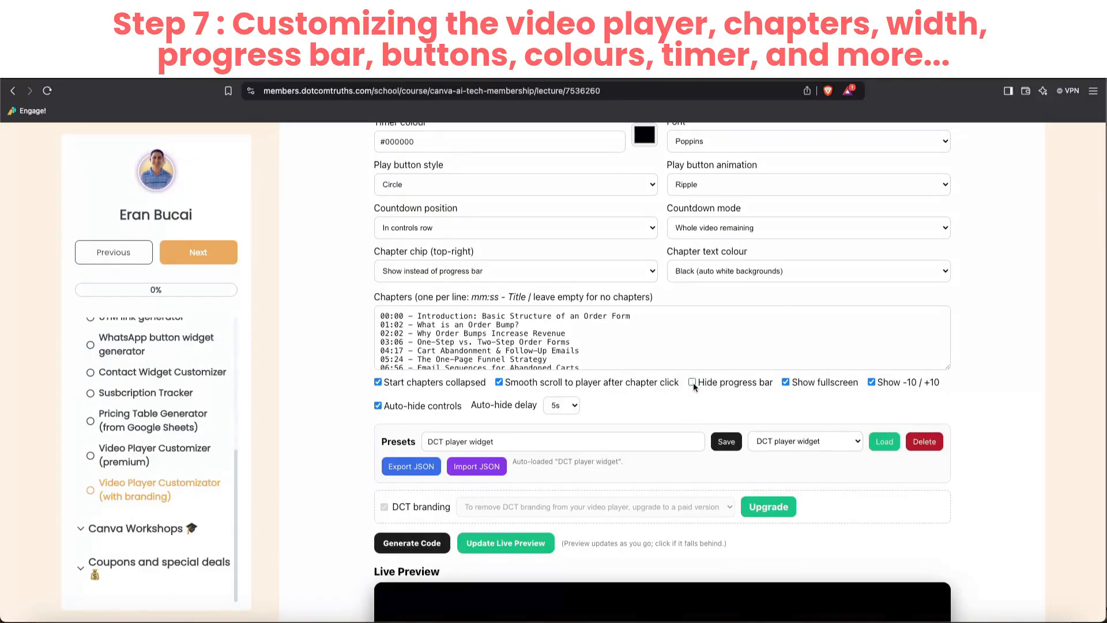
scroll(703, 392, down, 10)
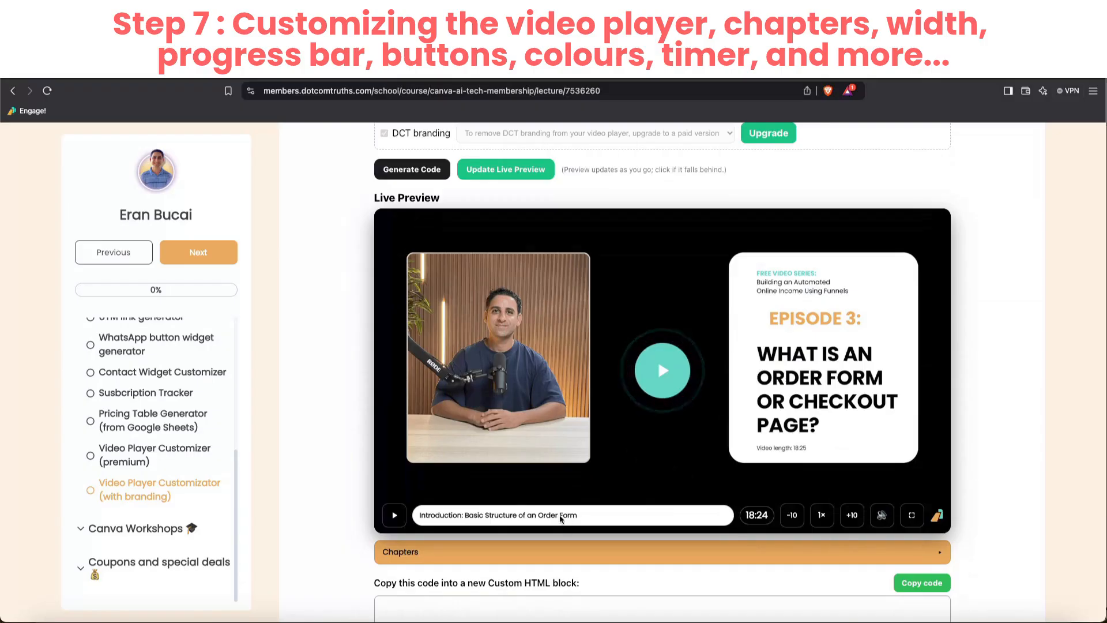
scroll(548, 515, up, 9)
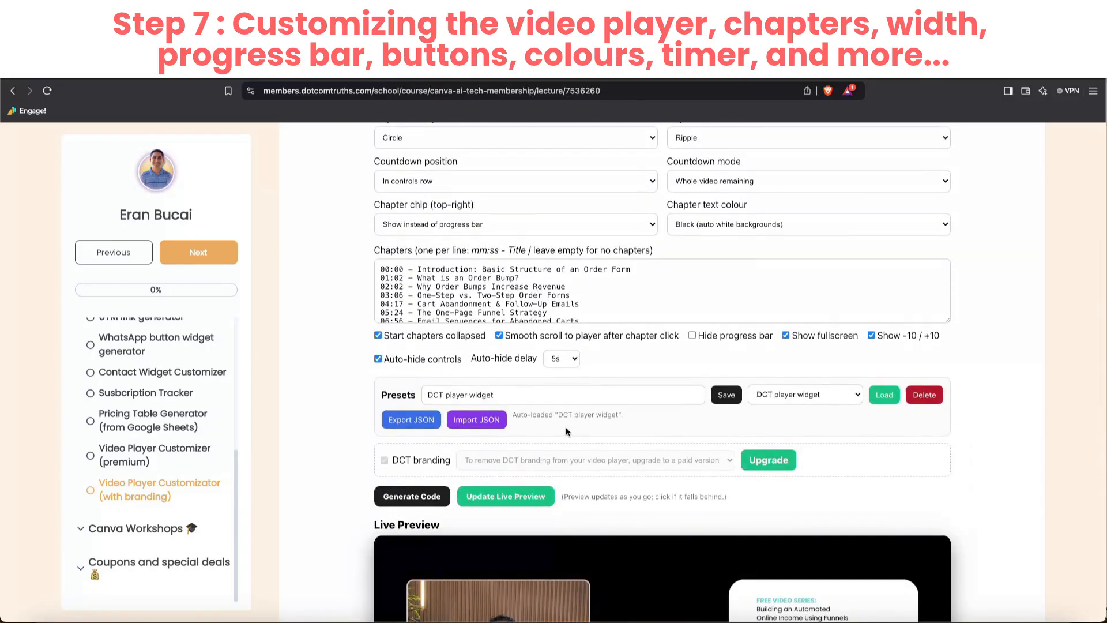
Step: Set the Chapter chip to Hide, then seek forward along the progress bar in the live preview
scroll(490, 381, up, 3)
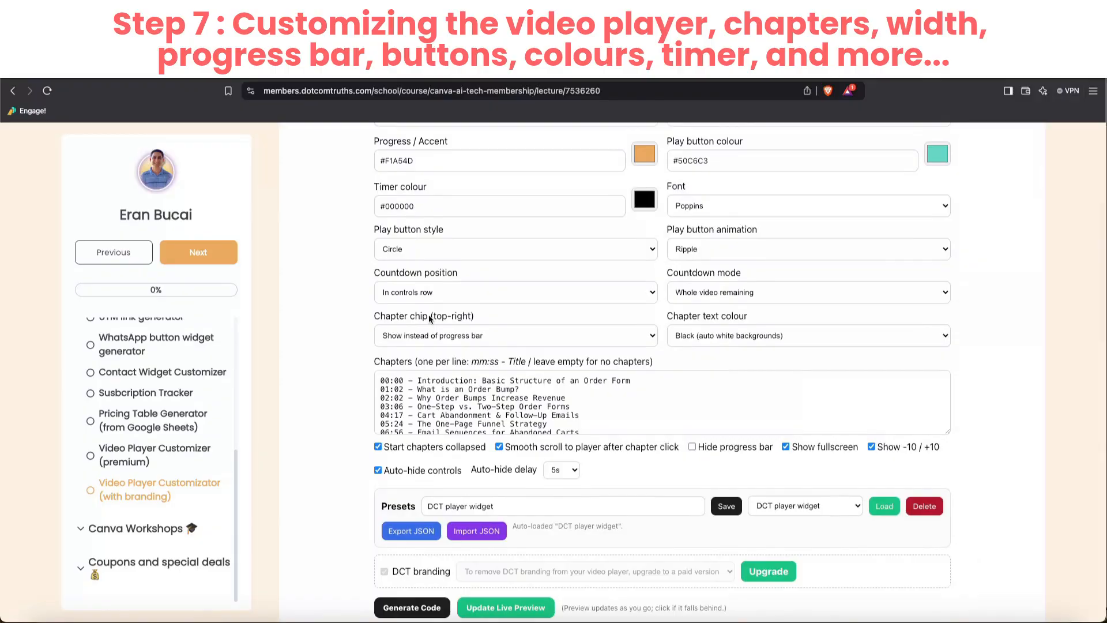
click(506, 338)
click(507, 318)
scroll(504, 323, down, 1)
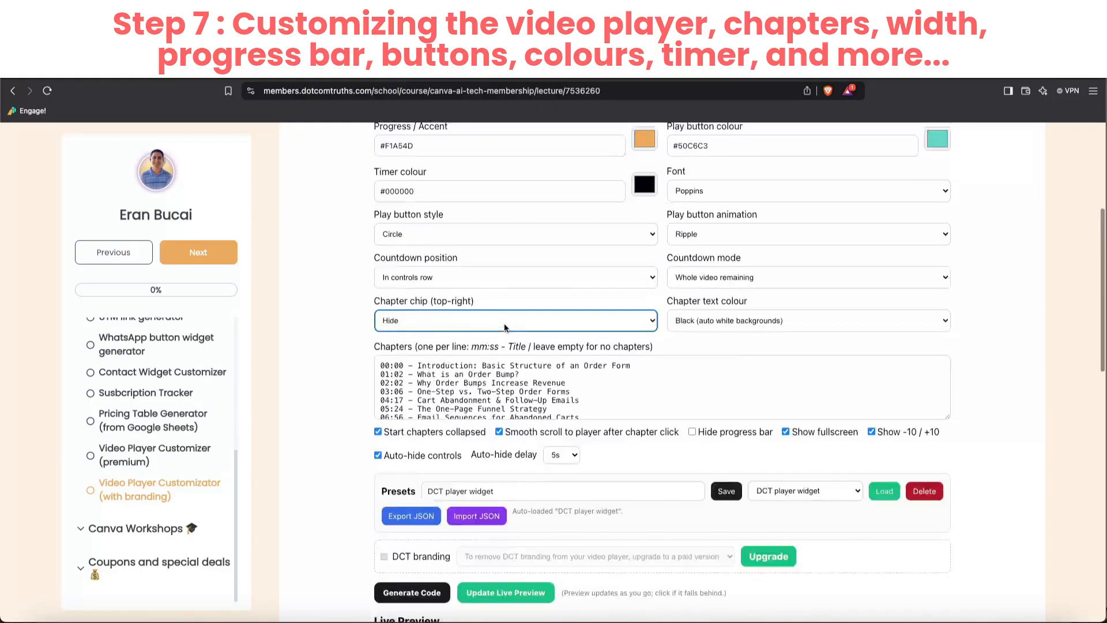
scroll(504, 323, down, 11)
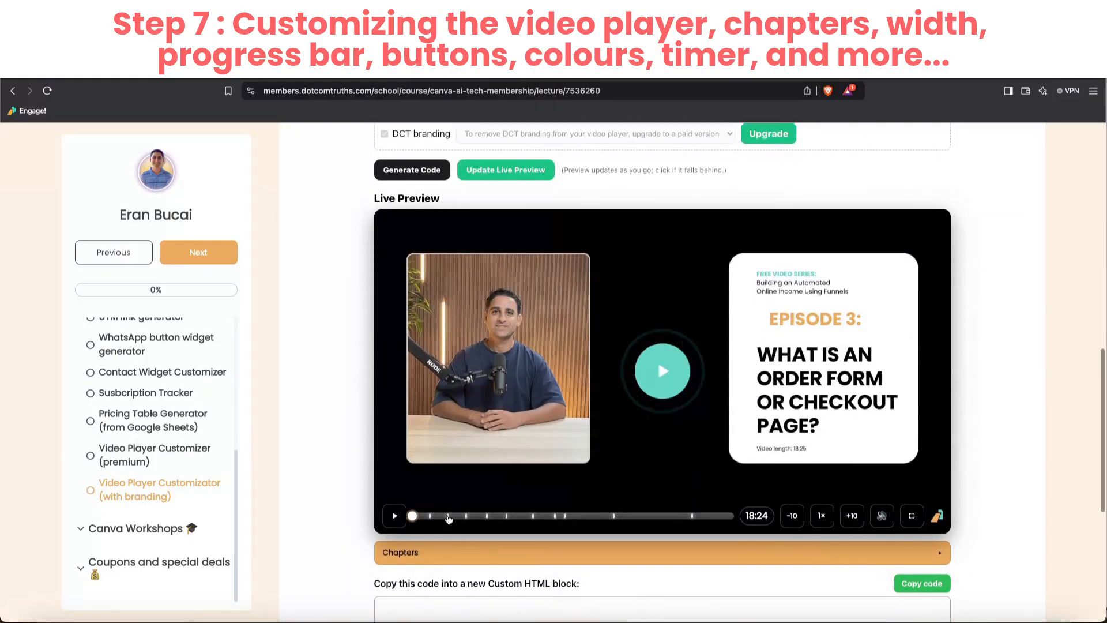
click(485, 518)
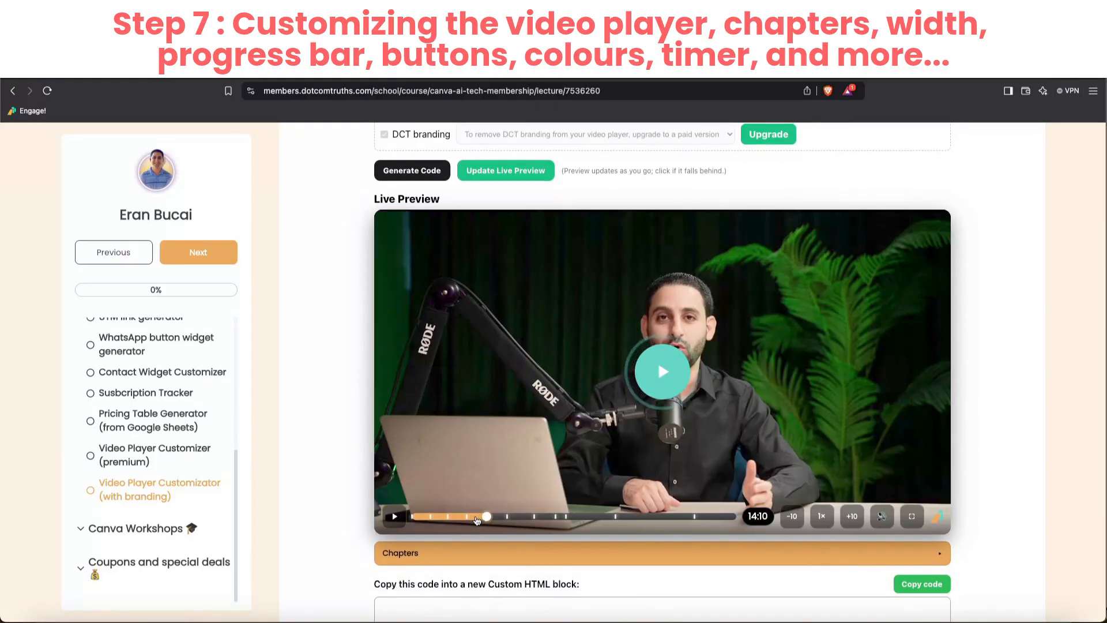
Step: Try a bright yellow Progress / Accent colour and seek further along the live preview's progress bar
scroll(617, 431, up, 10)
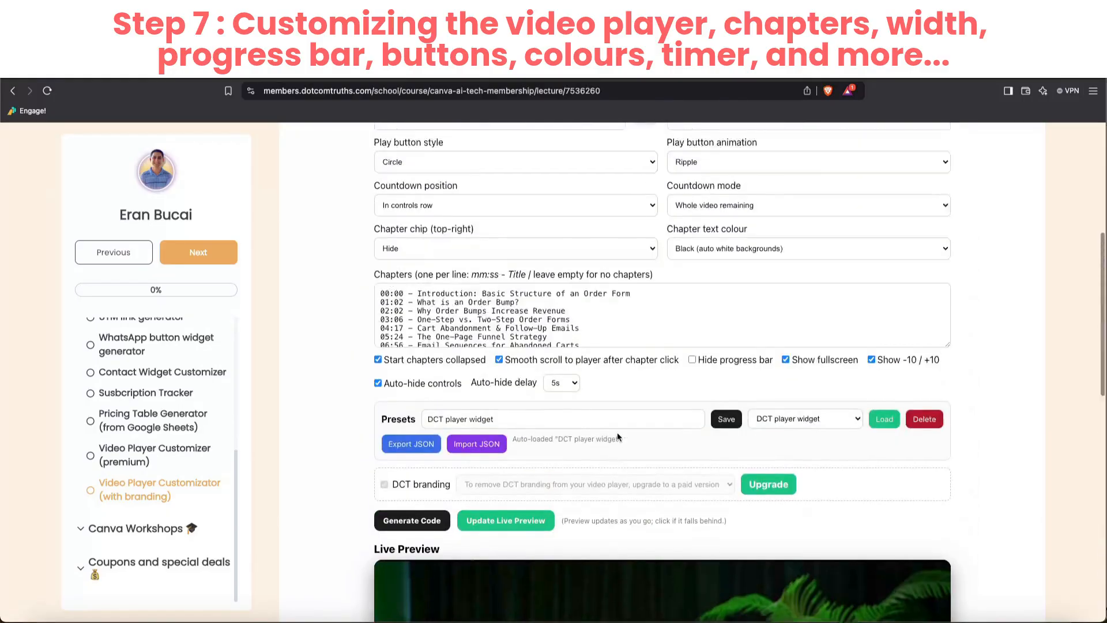
click(644, 311)
click(583, 327)
click(640, 313)
click(741, 416)
click(750, 328)
click(561, 352)
scroll(562, 352, down, 10)
click(535, 499)
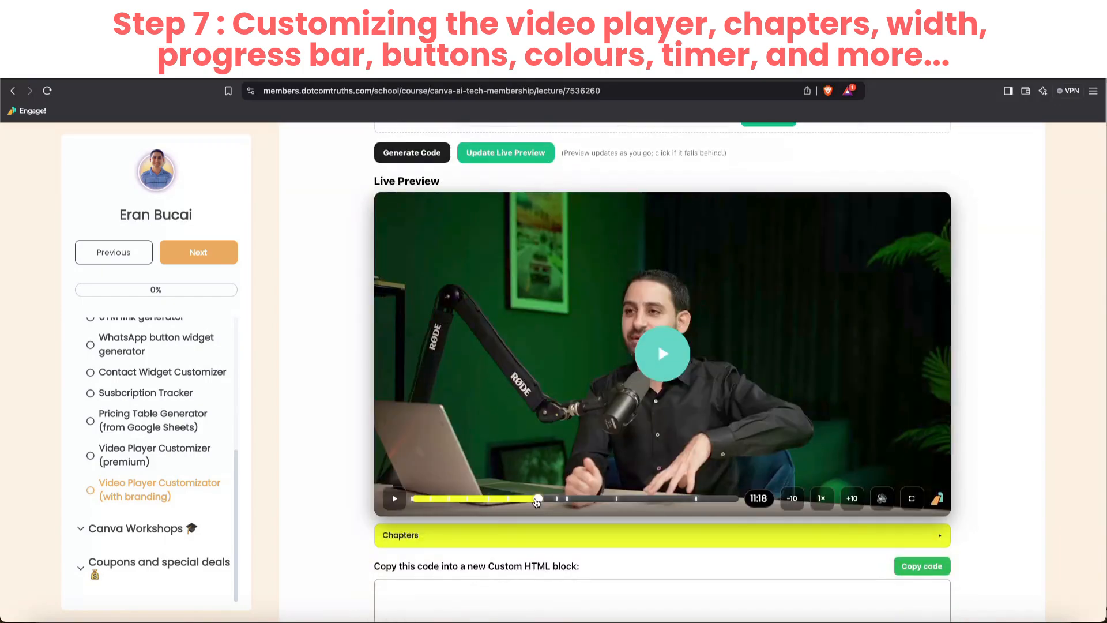
Step: Test the preview's yellow Chapters bar, then restore the Progress / Accent colour to #F1A54D
click(468, 535)
click(469, 538)
click(469, 538)
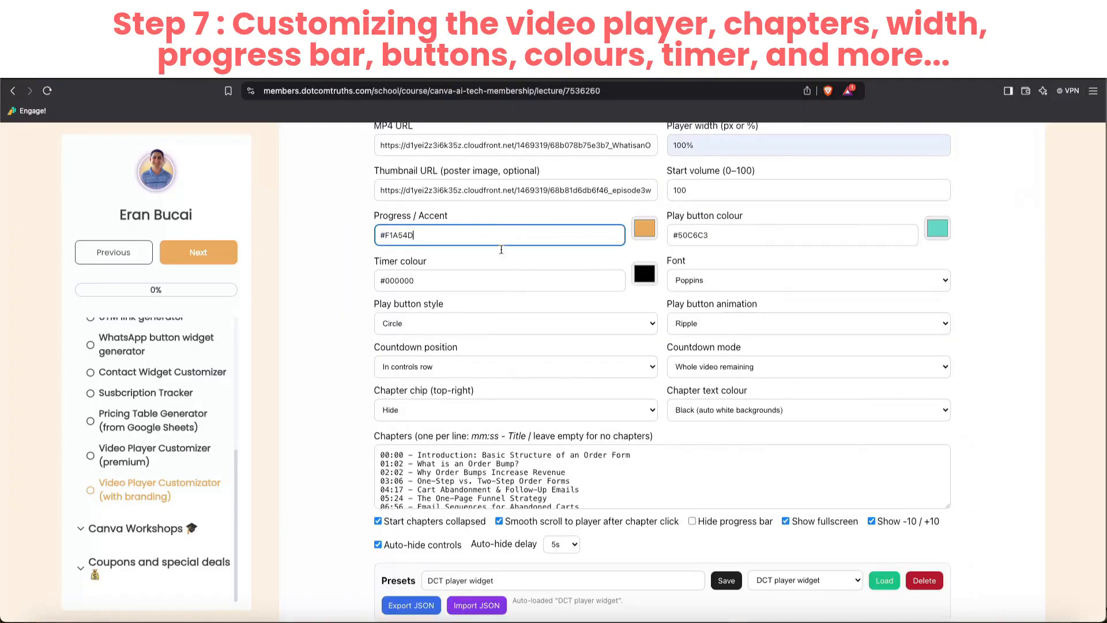
scroll(382, 383, down, 7)
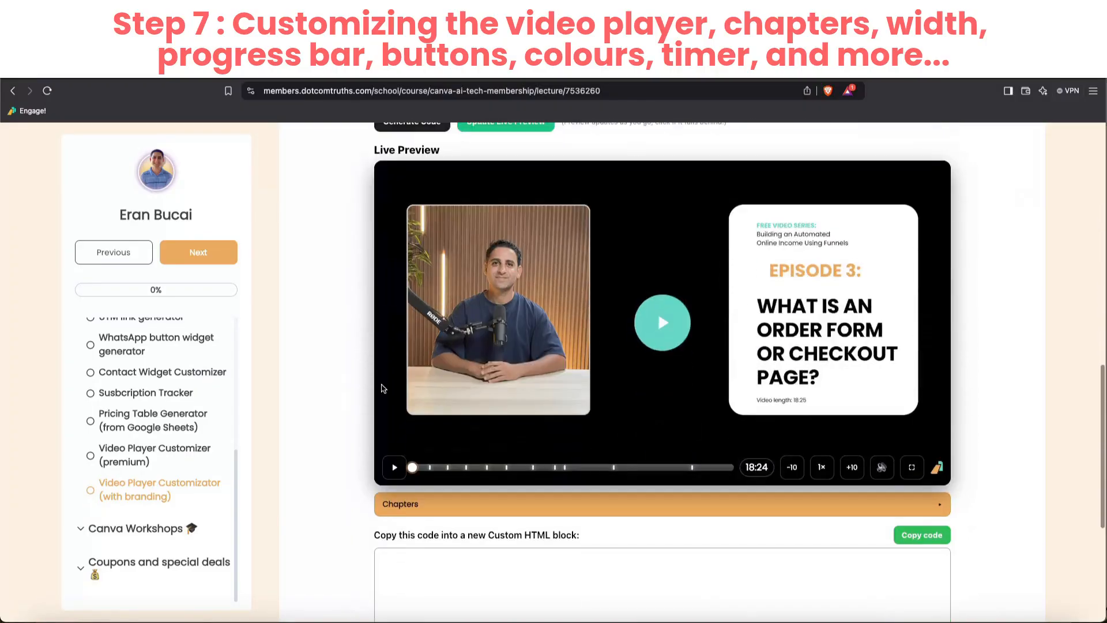
Step: Try a Timer colour of #50C6C3 and check the countdown timer in the live preview
scroll(382, 386, up, 10)
scroll(383, 382, down, 10)
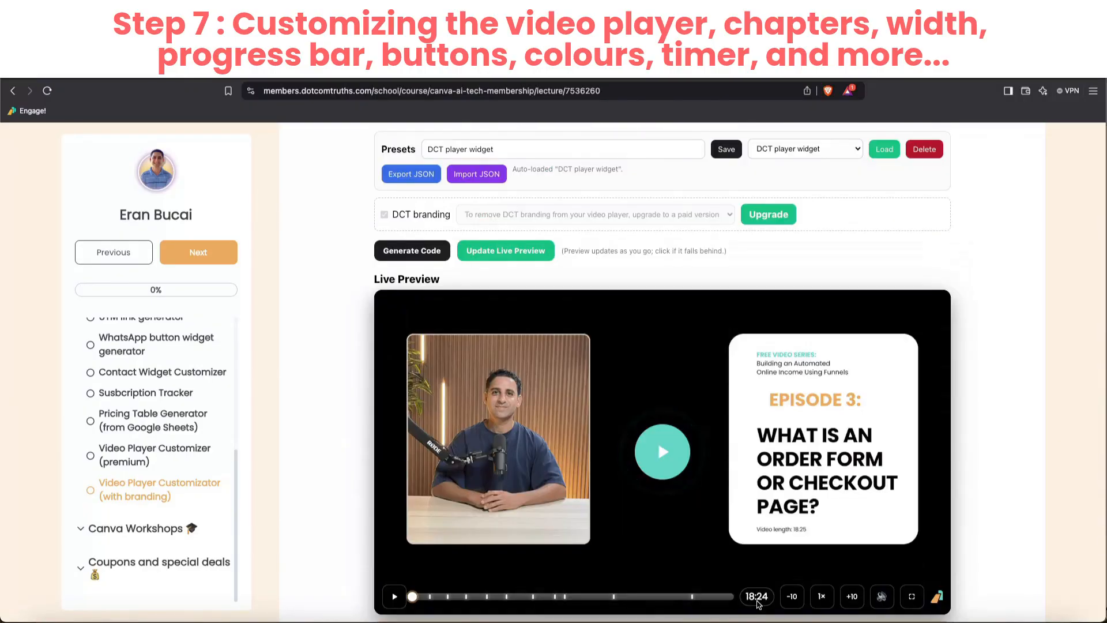
scroll(626, 358, up, 10)
click(553, 385)
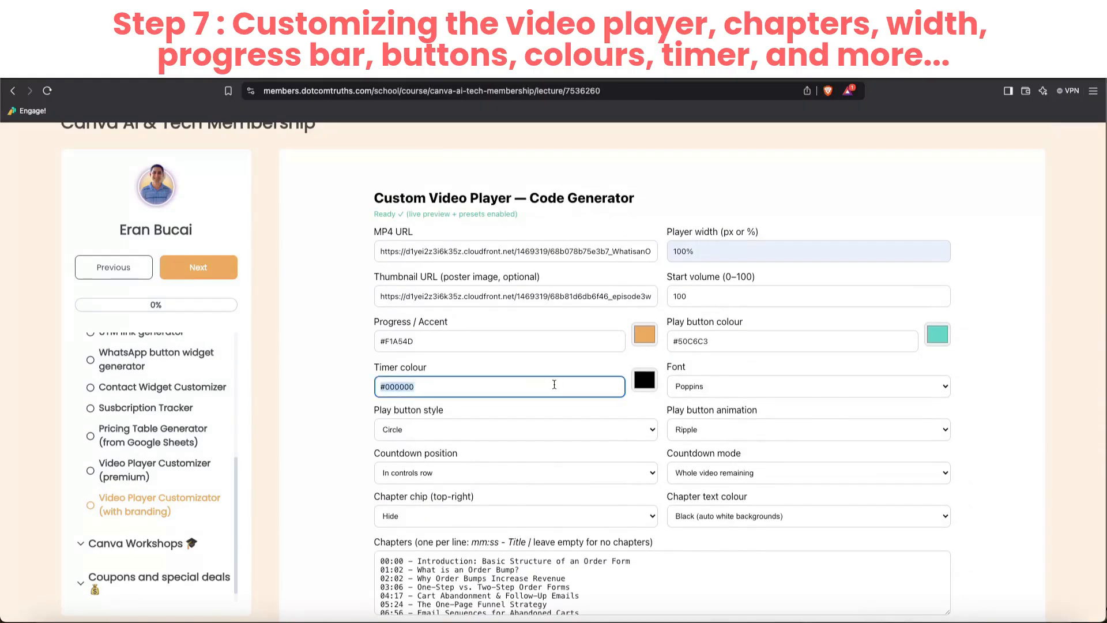
scroll(487, 386, down, 10)
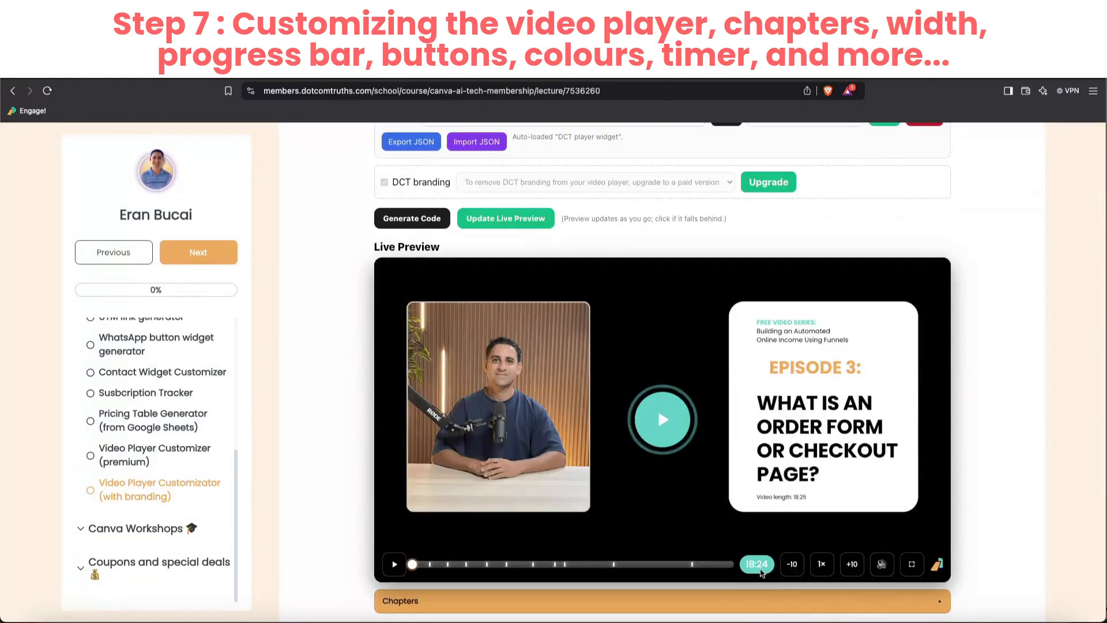
Step: Restore the Timer colour to black, #000000
scroll(659, 551, up, 8)
click(644, 239)
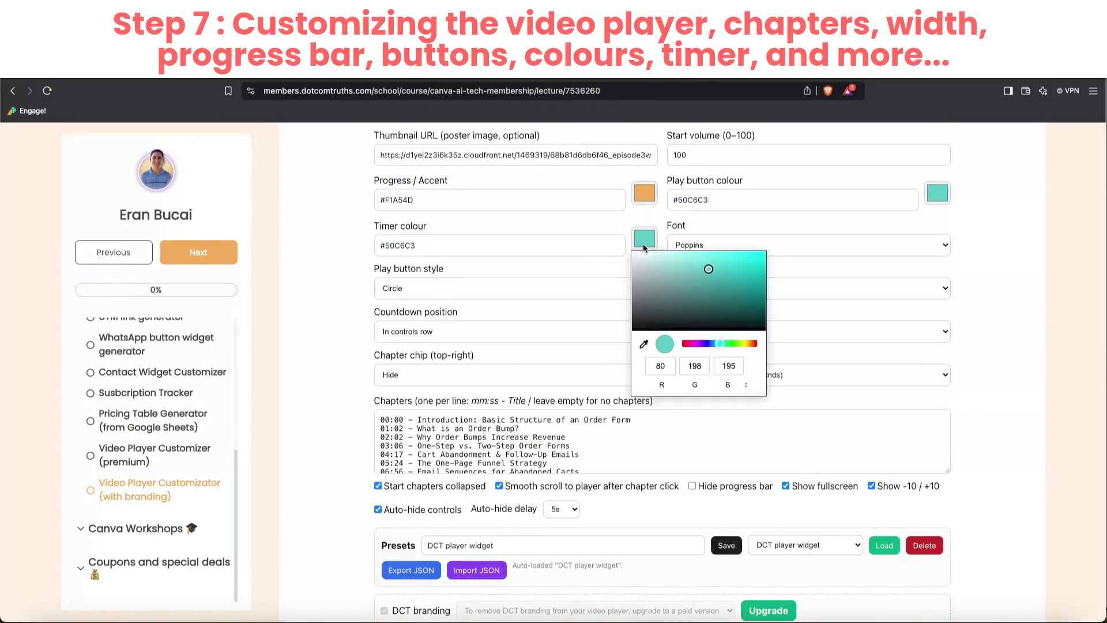
drag(657, 331, 626, 338)
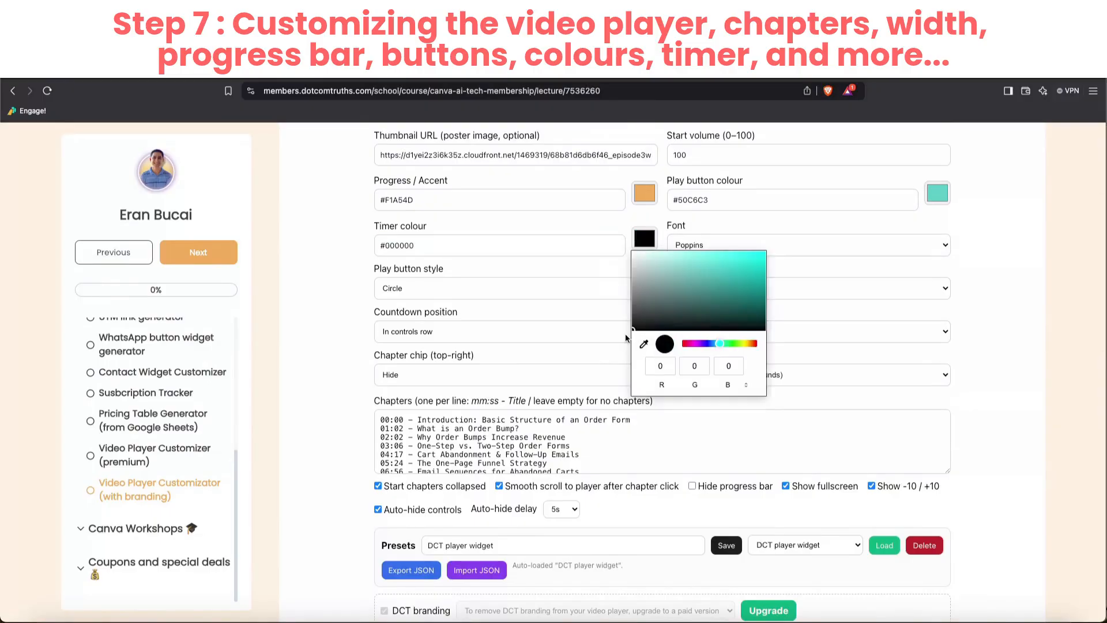
click(341, 323)
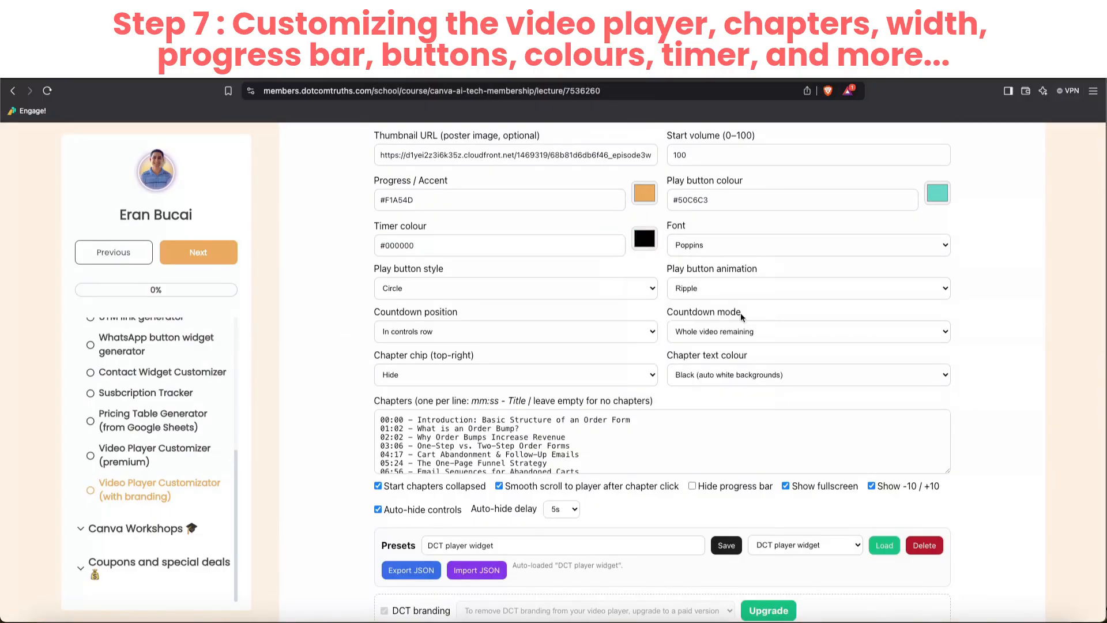
Step: Inspect the Countdown mode options, then compare the live preview's timer with the start times in its expanded chapter list
click(800, 332)
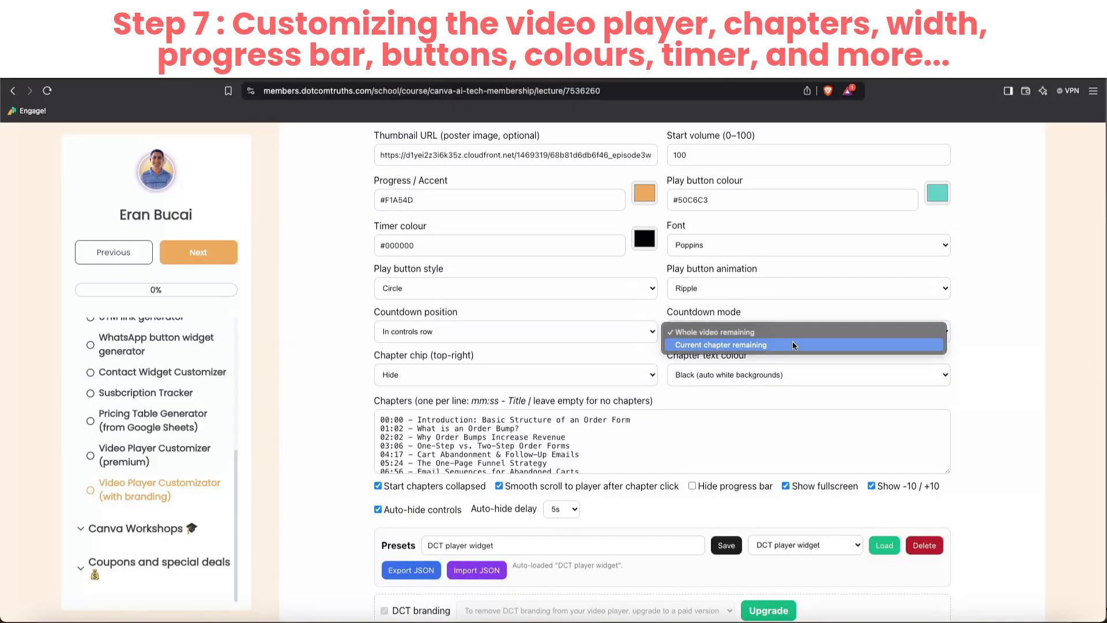
click(974, 365)
scroll(974, 365, down, 8)
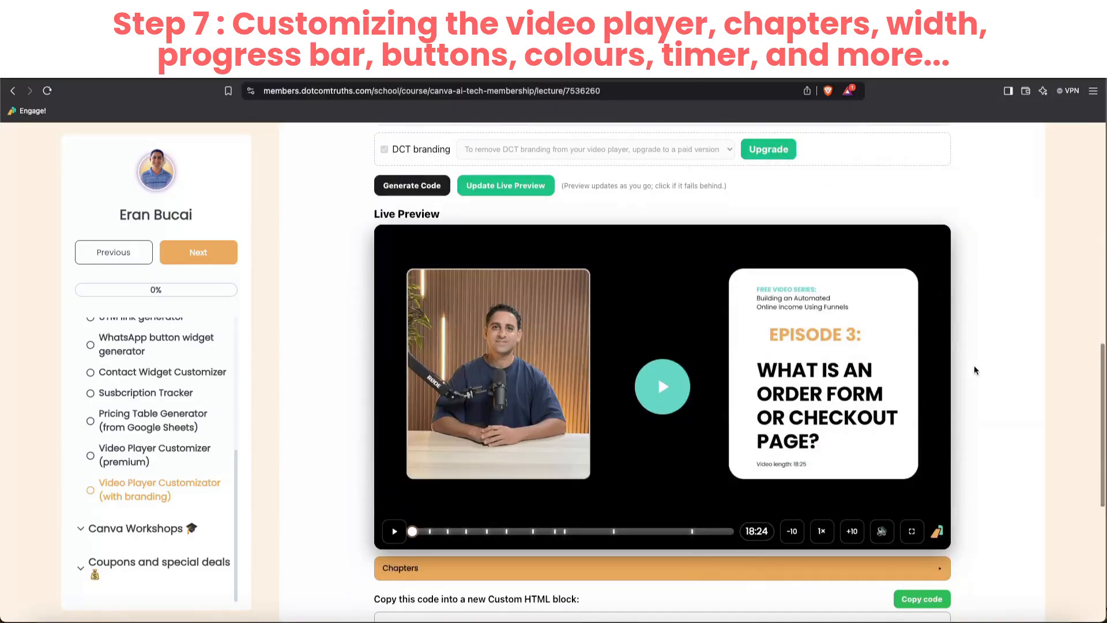
scroll(759, 535, up, 2)
scroll(759, 535, down, 4)
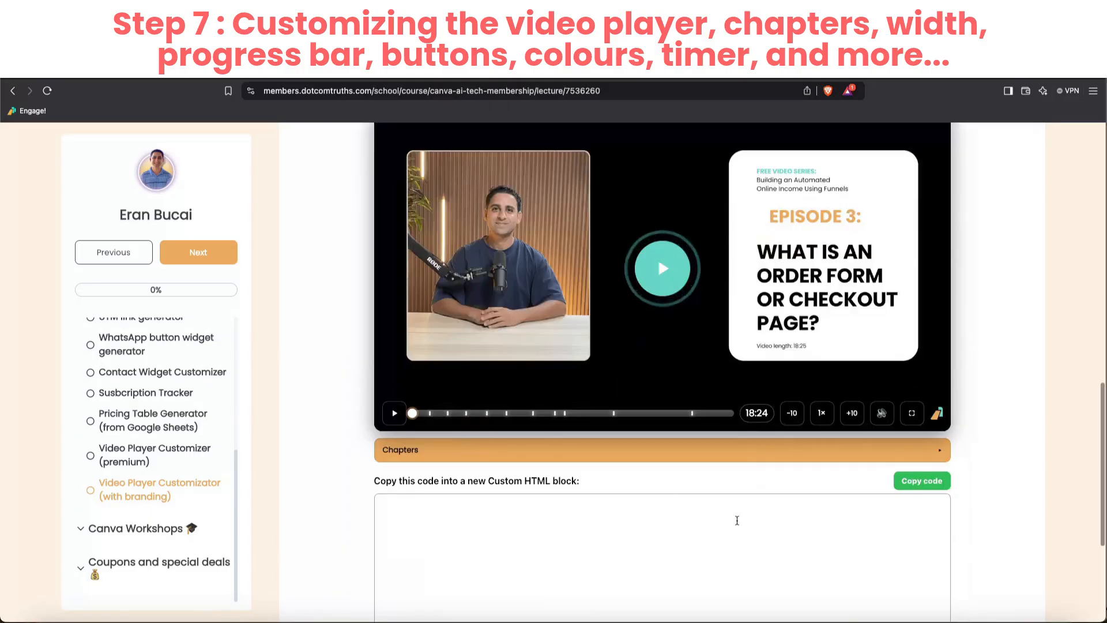
click(489, 451)
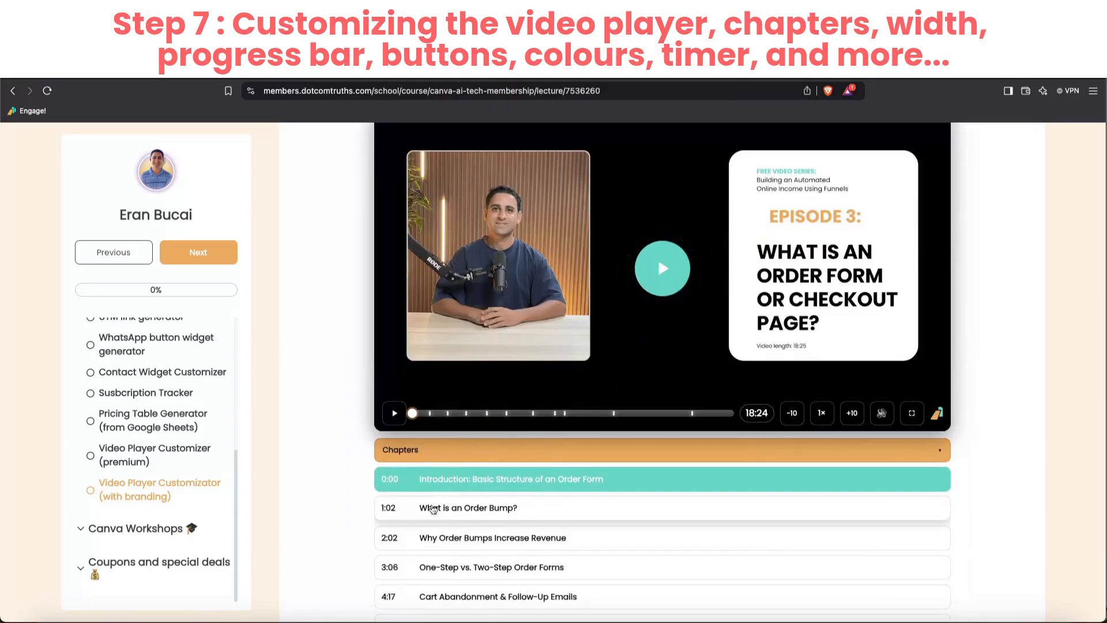
scroll(668, 460, up, 5)
scroll(668, 459, up, 6)
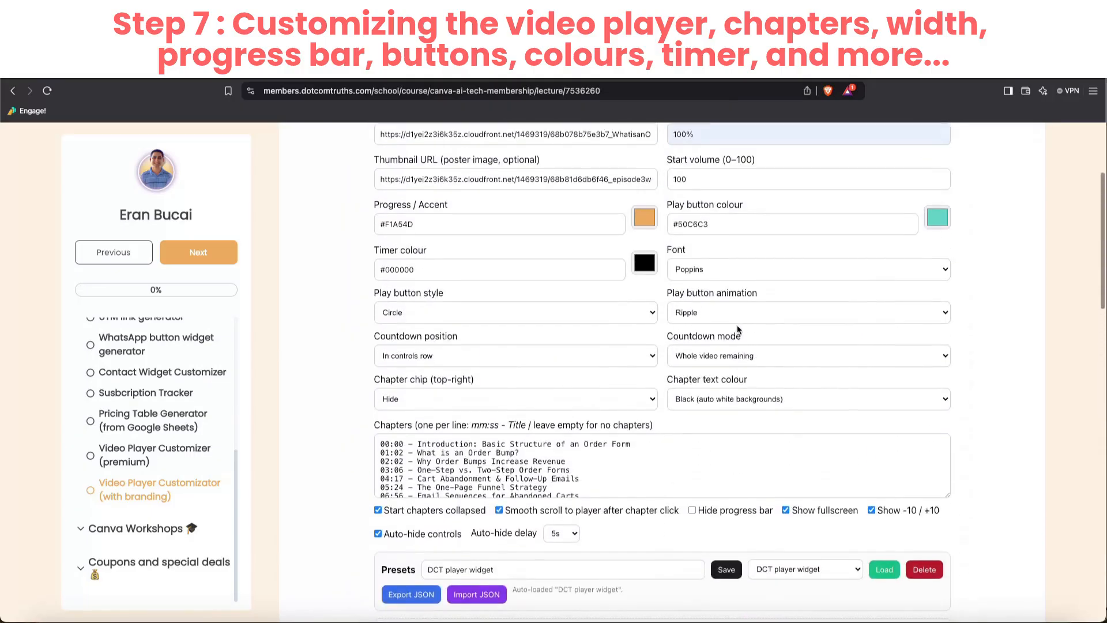
Step: Set the Countdown mode to Current chapter remaining and check the timer in the live preview
click(709, 357)
click(709, 367)
scroll(709, 368, down, 10)
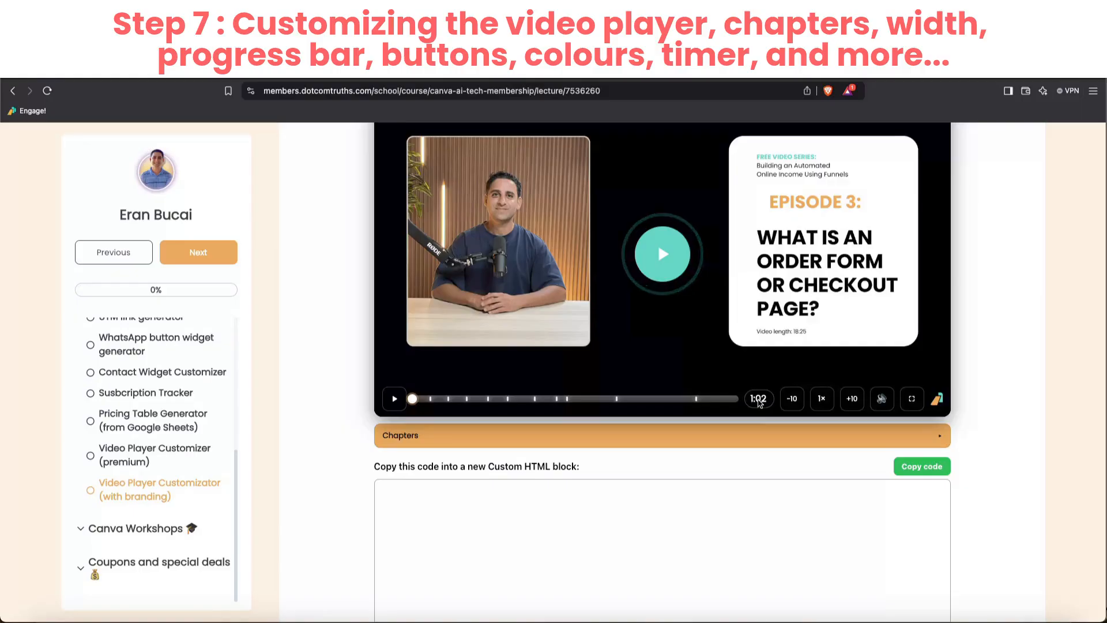
scroll(756, 399, up, 7)
scroll(739, 571, down, 4)
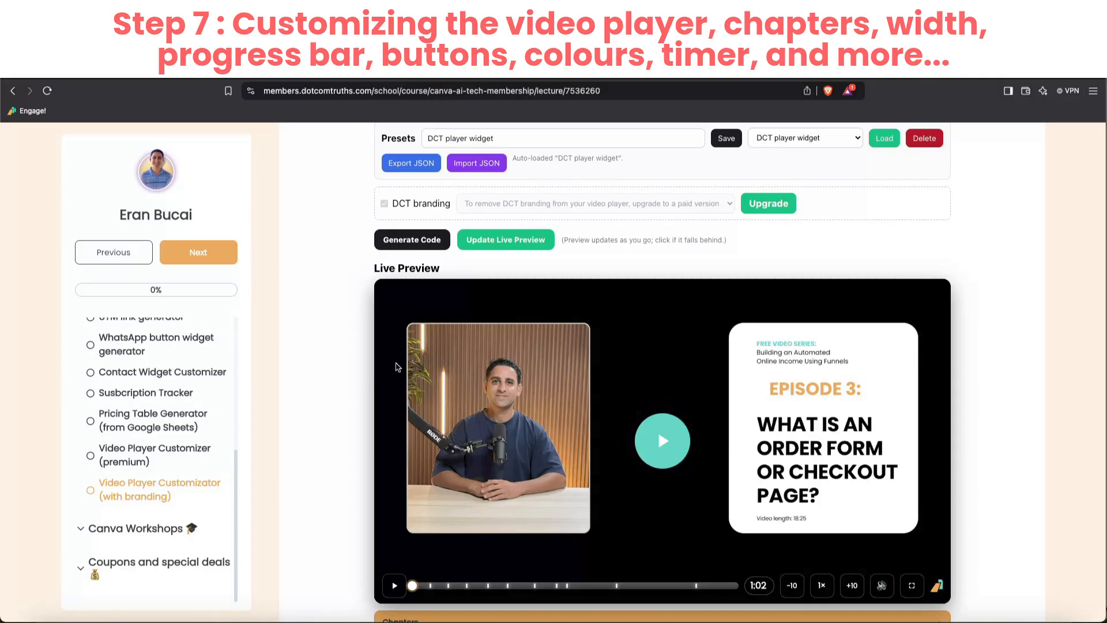
Step: Turn on the Hide progress bar option, then briefly play and pause the live preview to test the chapter countdown
scroll(456, 346, up, 5)
scroll(712, 237, down, 10)
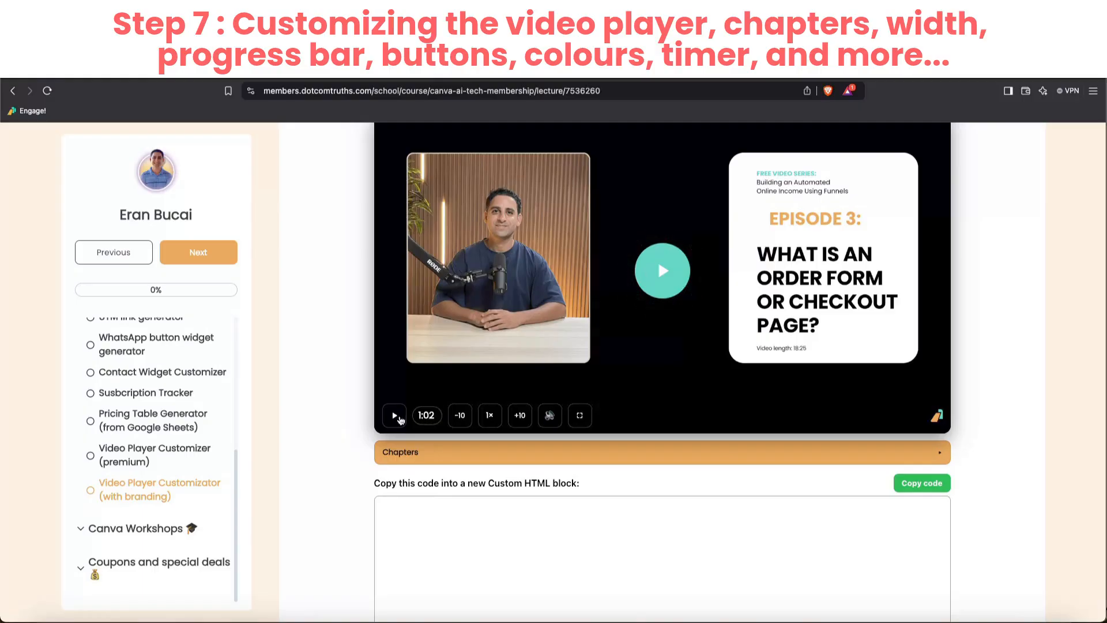
click(396, 416)
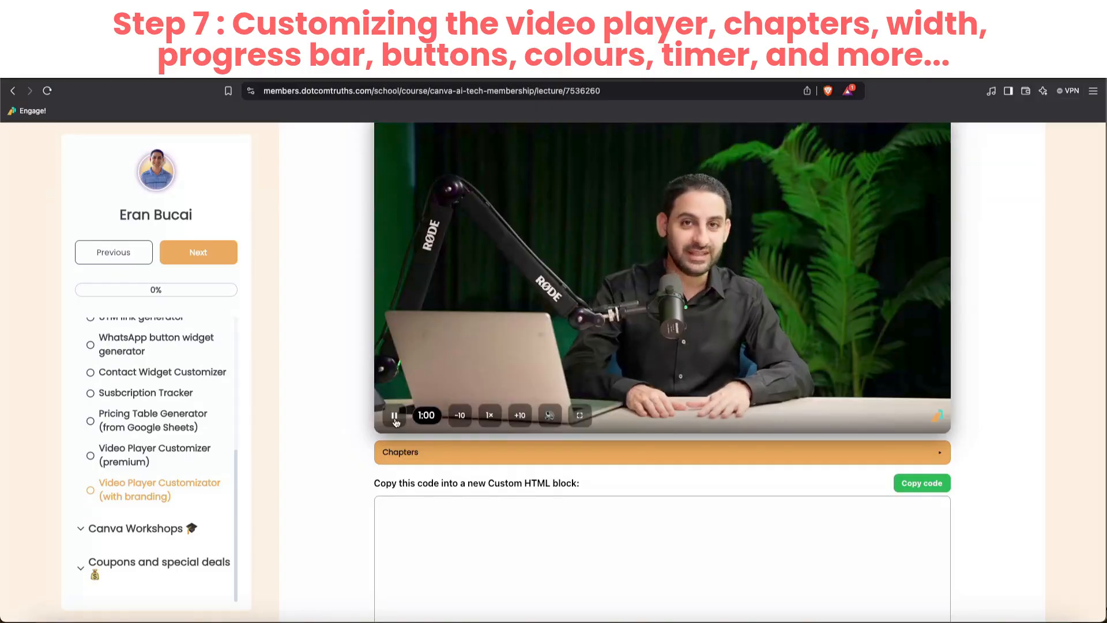
click(390, 419)
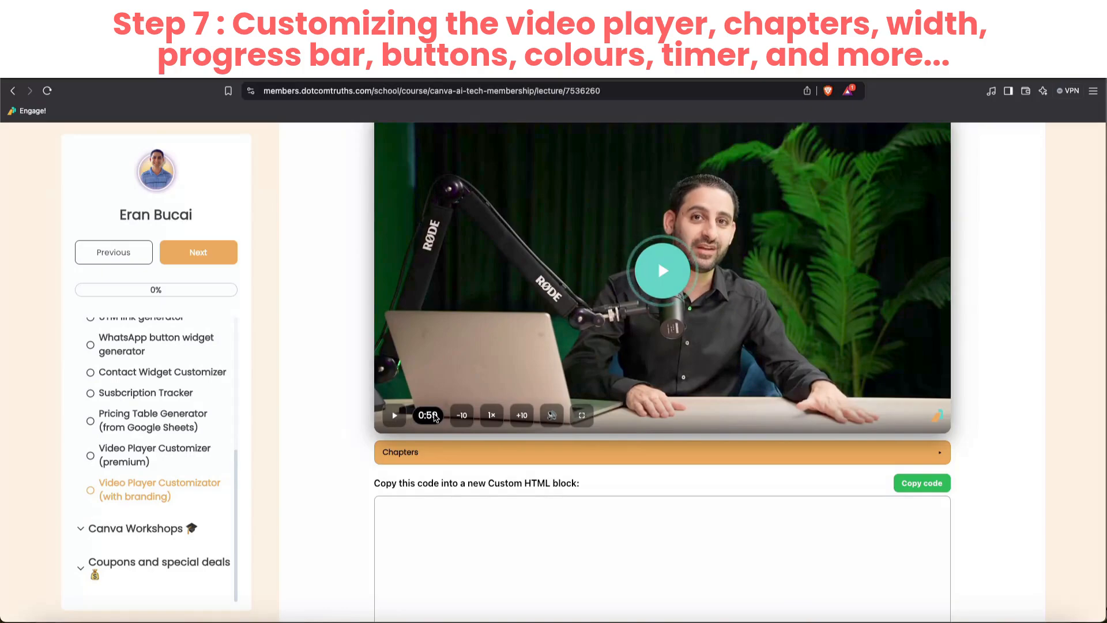
scroll(565, 314, up, 3)
scroll(574, 202, up, 2)
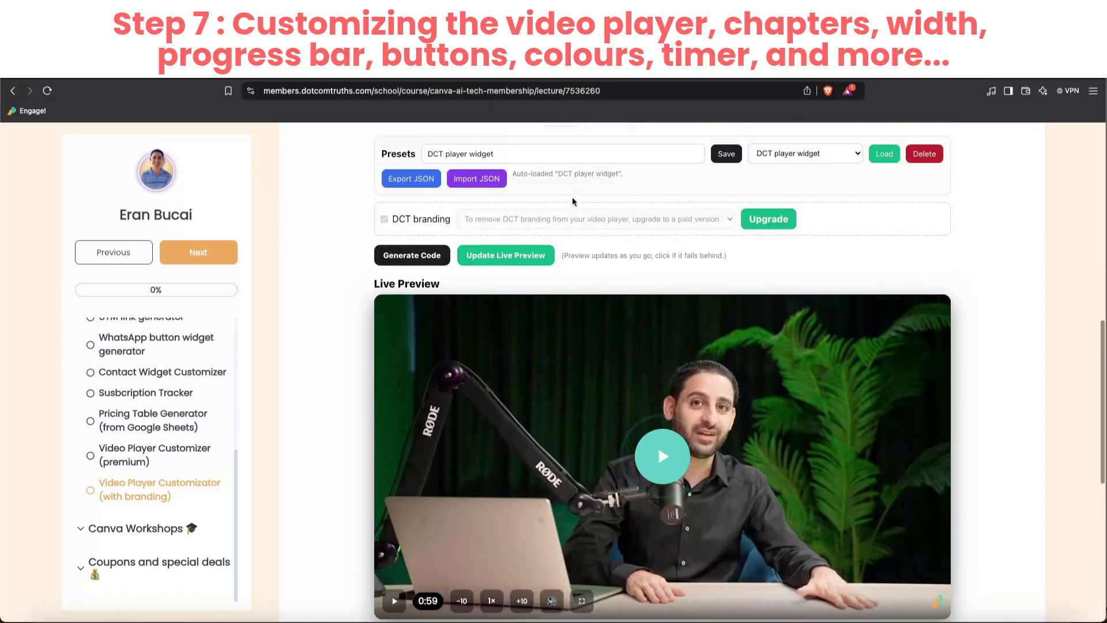
scroll(596, 260, up, 6)
scroll(597, 254, up, 2)
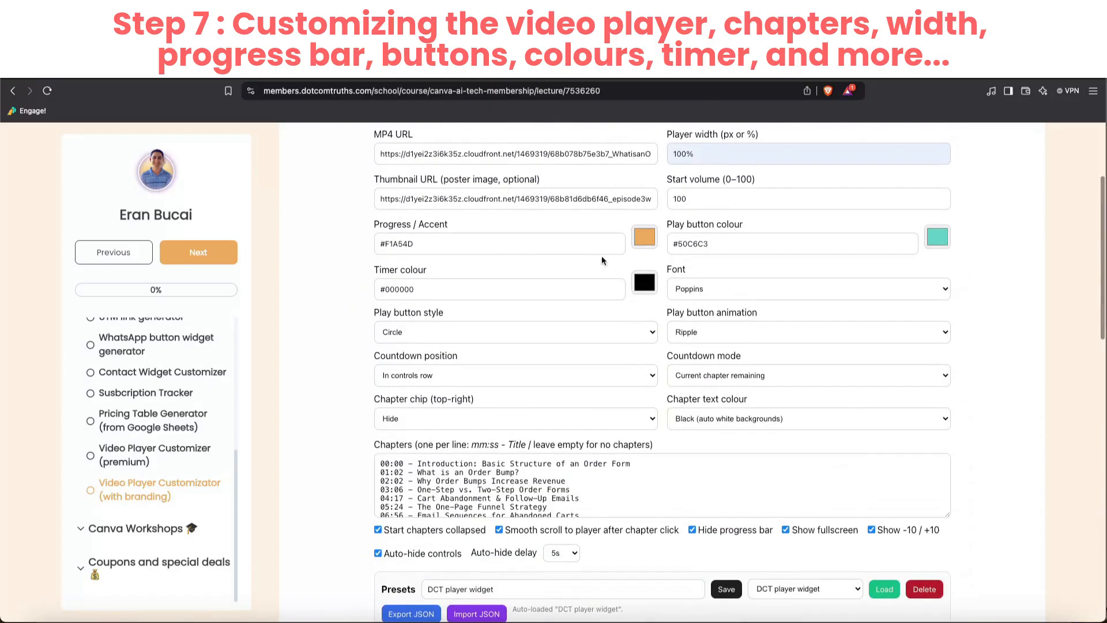
Step: Refresh the live preview, set the Play button animation to Pulse, and check the play button in the preview
scroll(715, 324, down, 7)
click(520, 279)
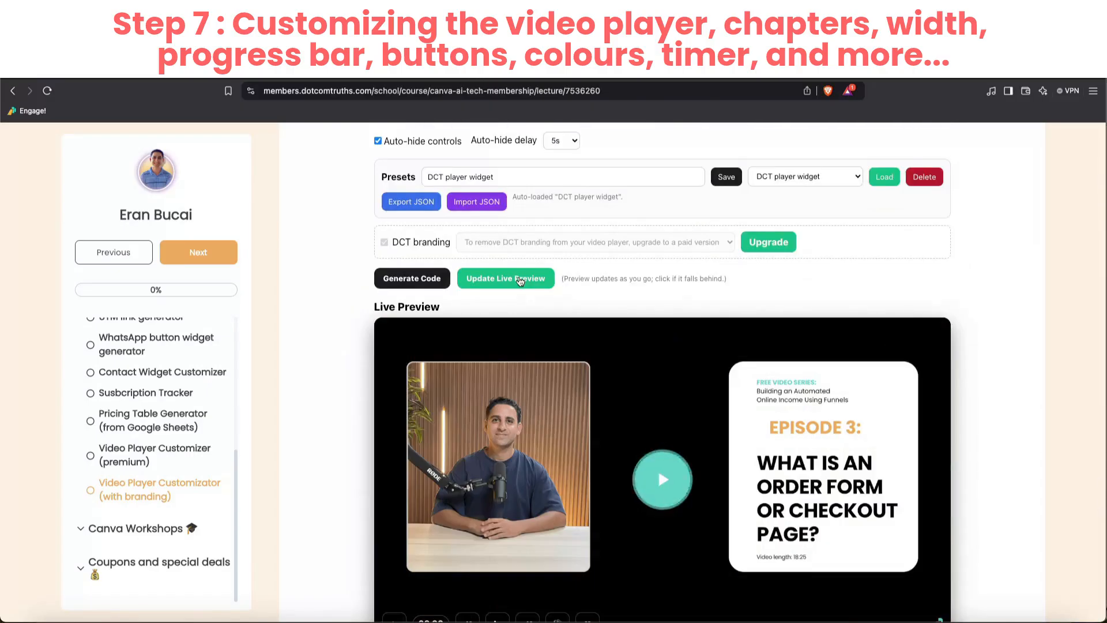
scroll(651, 461, up, 5)
click(724, 195)
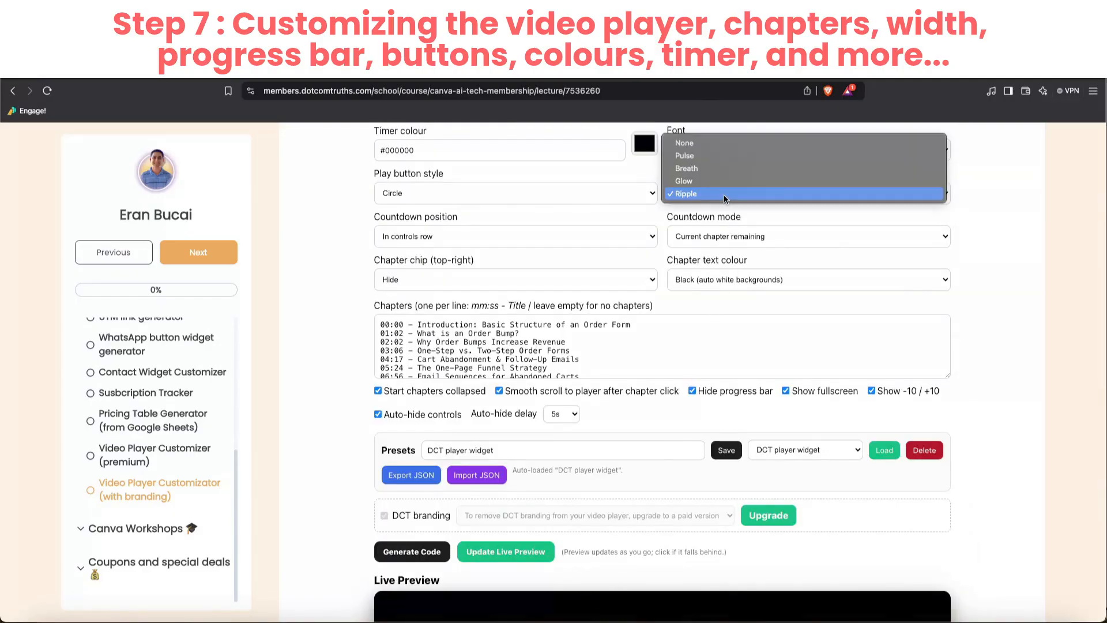
click(723, 154)
scroll(723, 154, down, 6)
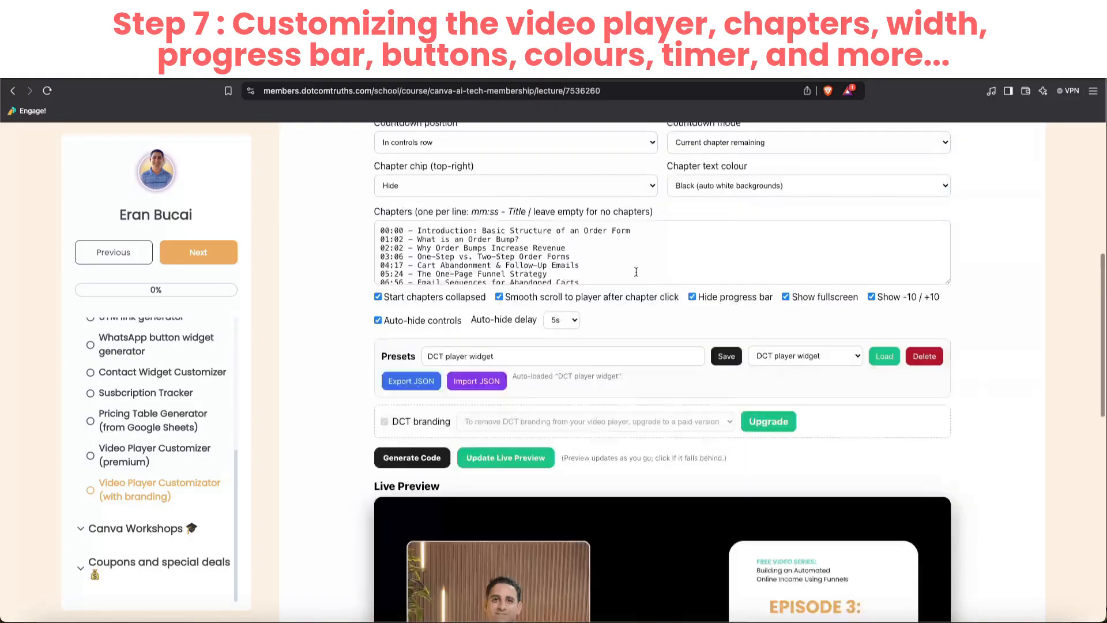
scroll(663, 375, up, 8)
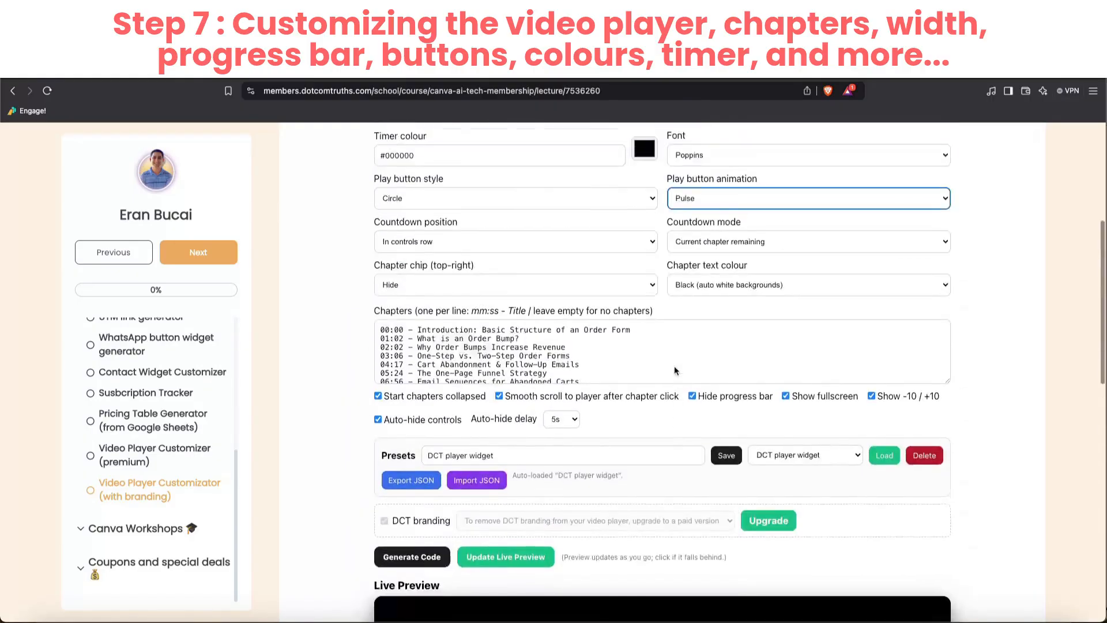
scroll(661, 326, down, 6)
scroll(661, 326, down, 3)
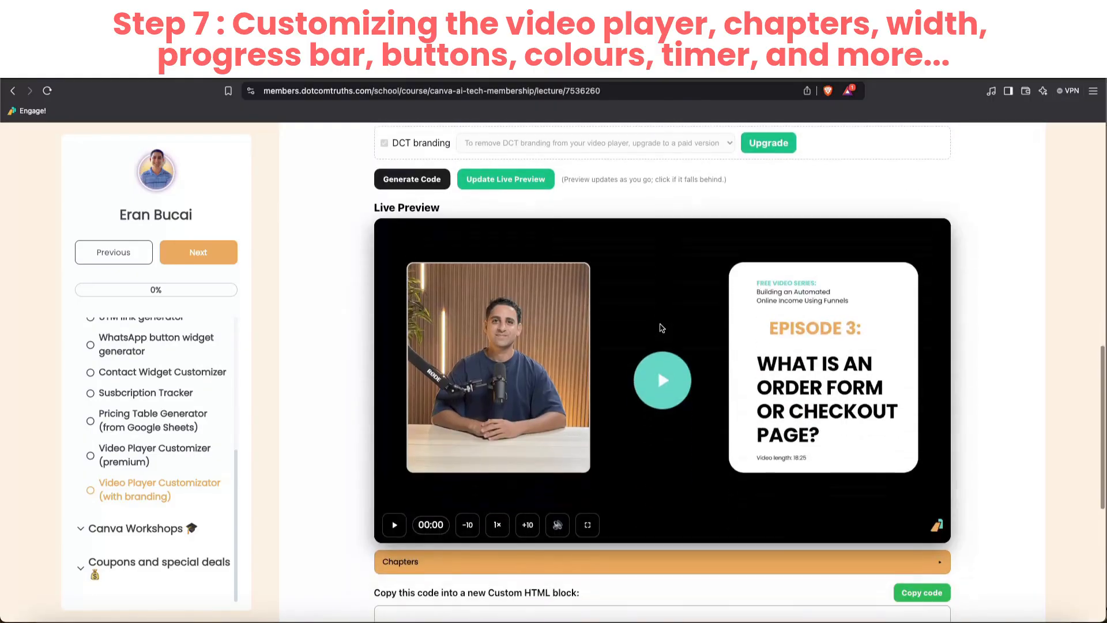
Step: Try the Glow play button animation and check its effect in the live preview
scroll(662, 328, up, 8)
click(672, 316)
click(677, 328)
scroll(662, 340, down, 7)
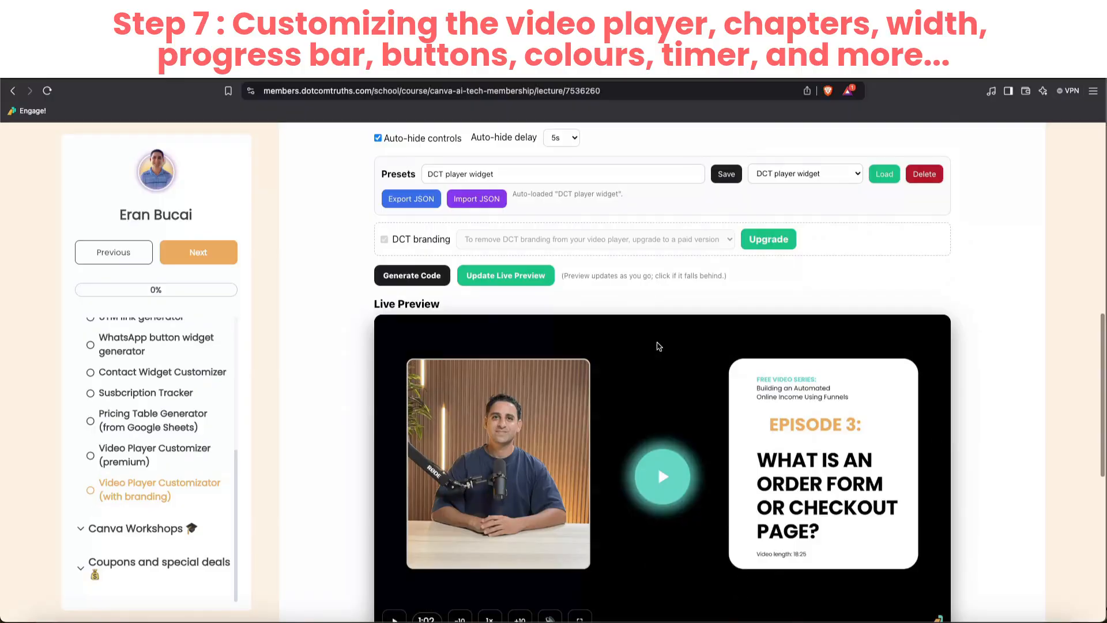
scroll(659, 346, up, 7)
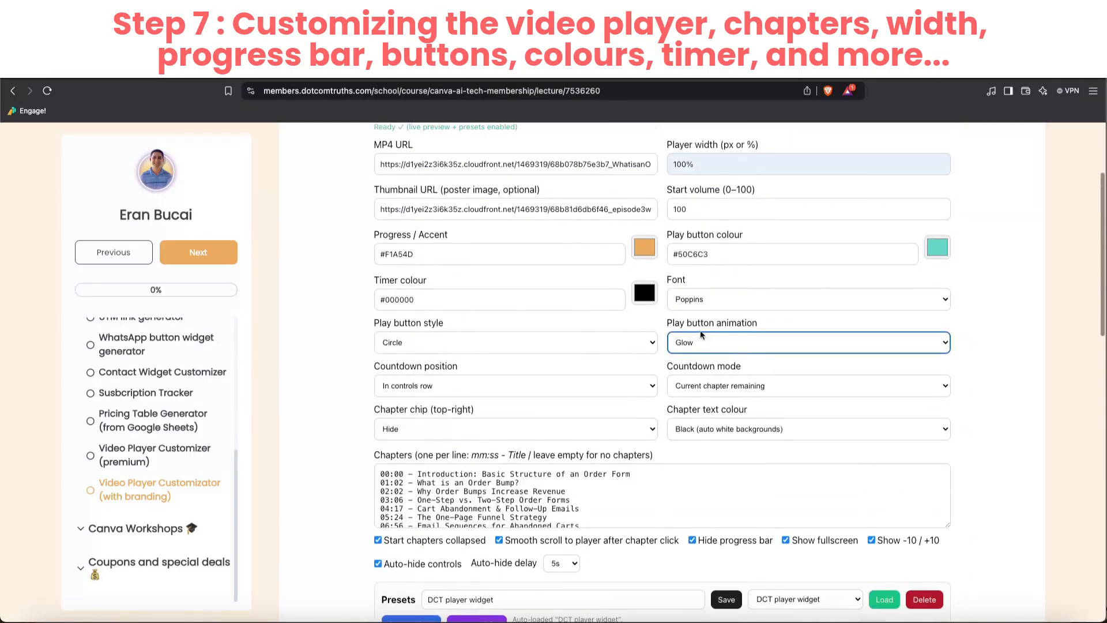
Step: Switch the Play button animation to Ripple and then to None, checking the play button in the live preview
click(698, 340)
click(697, 356)
click(699, 340)
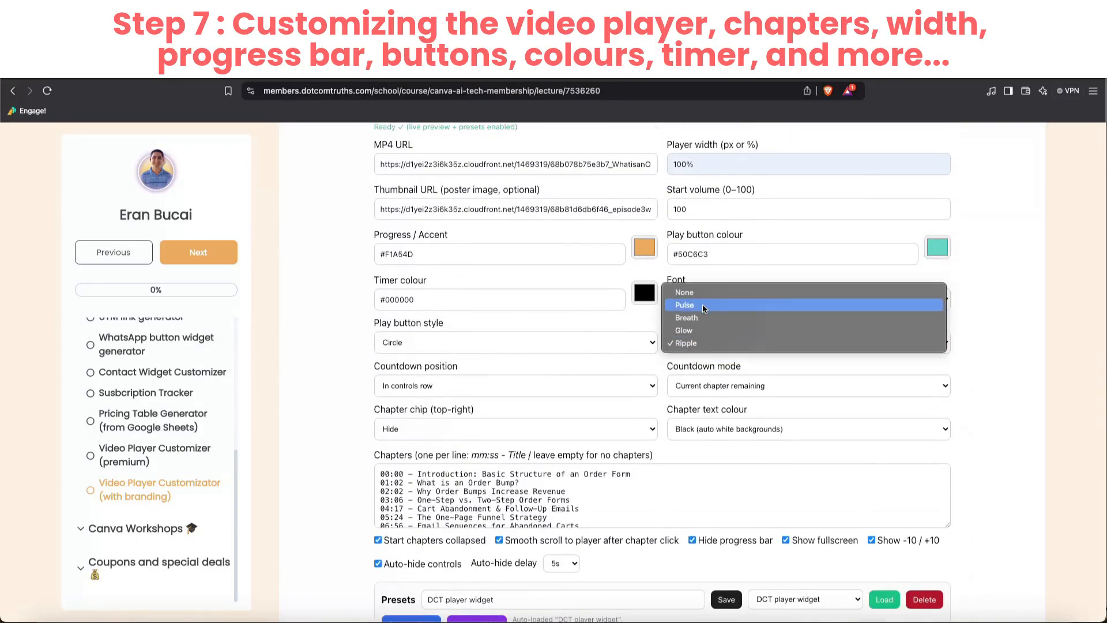
click(704, 293)
scroll(663, 334, down, 3)
scroll(663, 333, down, 6)
scroll(663, 333, up, 8)
Step: Try the Square play button style and check its shape in the live preview
click(599, 249)
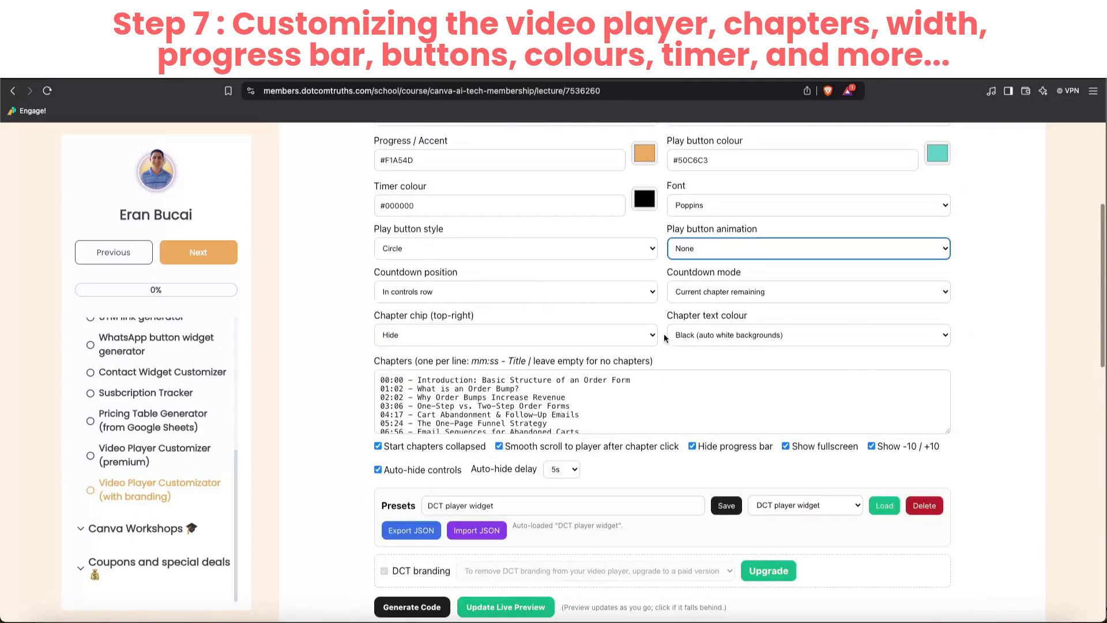
click(590, 267)
scroll(590, 272, down, 8)
scroll(658, 448, up, 8)
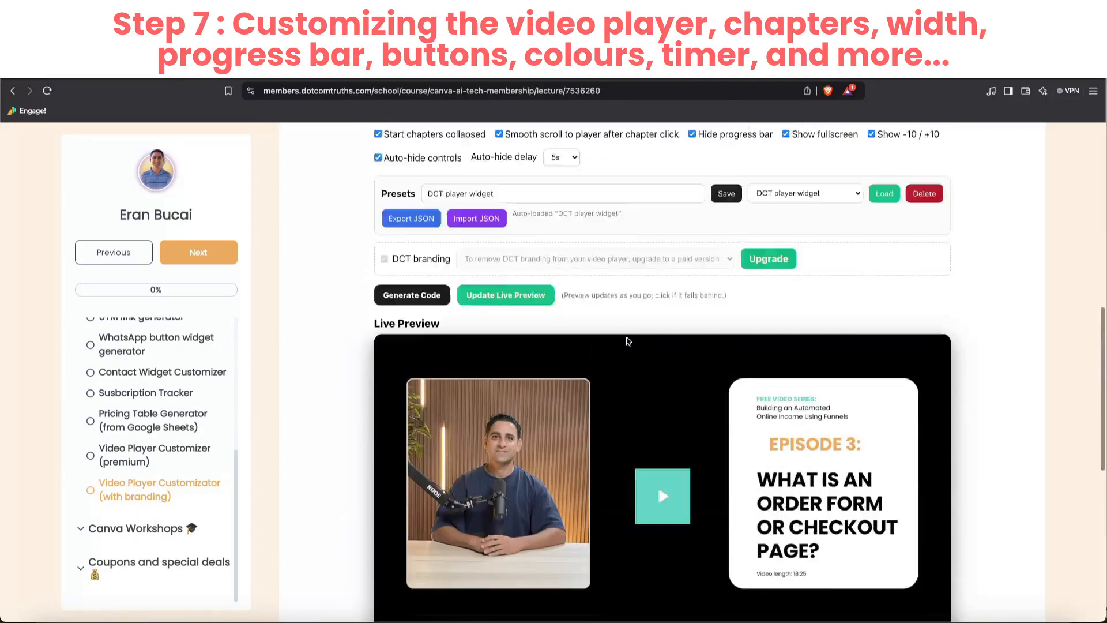
Step: Try the Soft Square play button style and look at it in the live preview
click(528, 271)
click(519, 291)
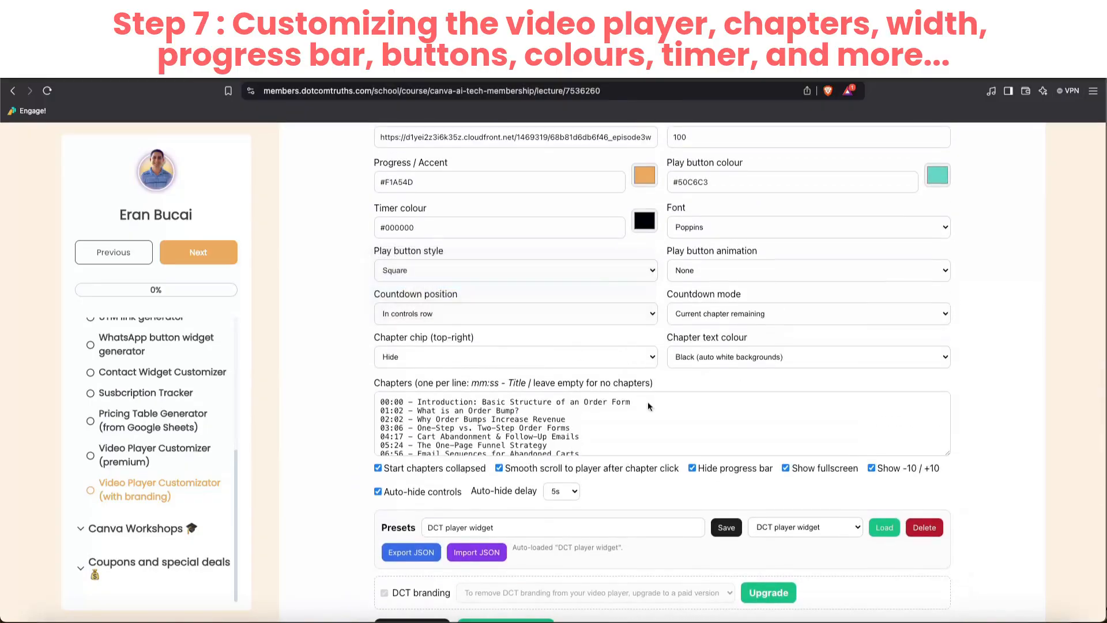
scroll(647, 401, down, 7)
scroll(686, 458, up, 8)
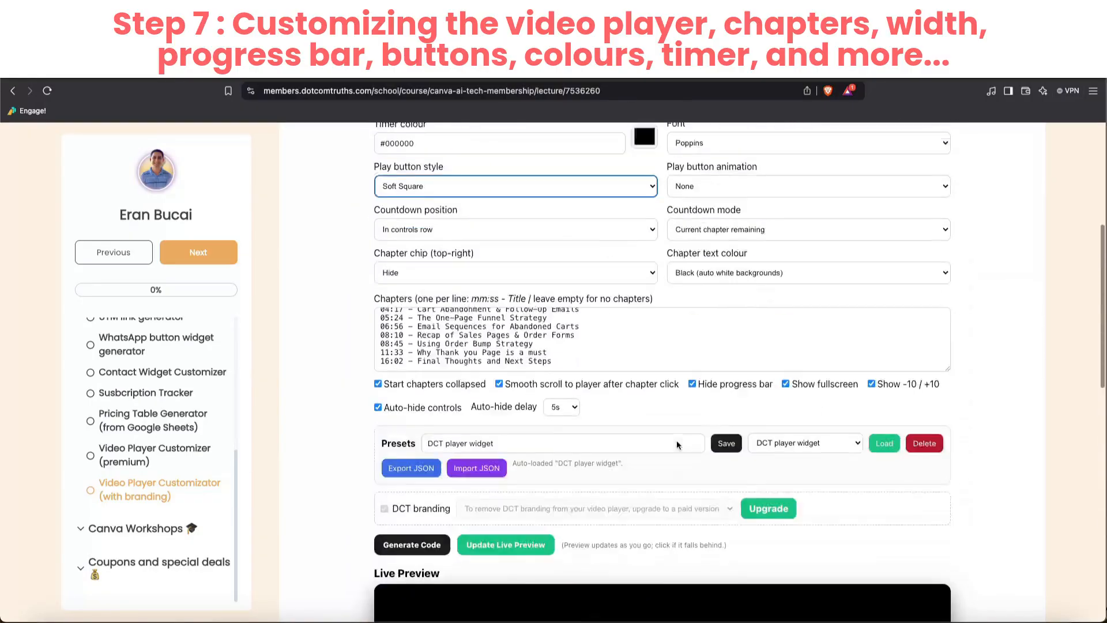
Step: Go through the remaining play button styles to Ring and check it in the live preview
click(482, 286)
click(479, 252)
click(479, 251)
click(477, 267)
scroll(644, 448, down, 8)
scroll(644, 448, up, 8)
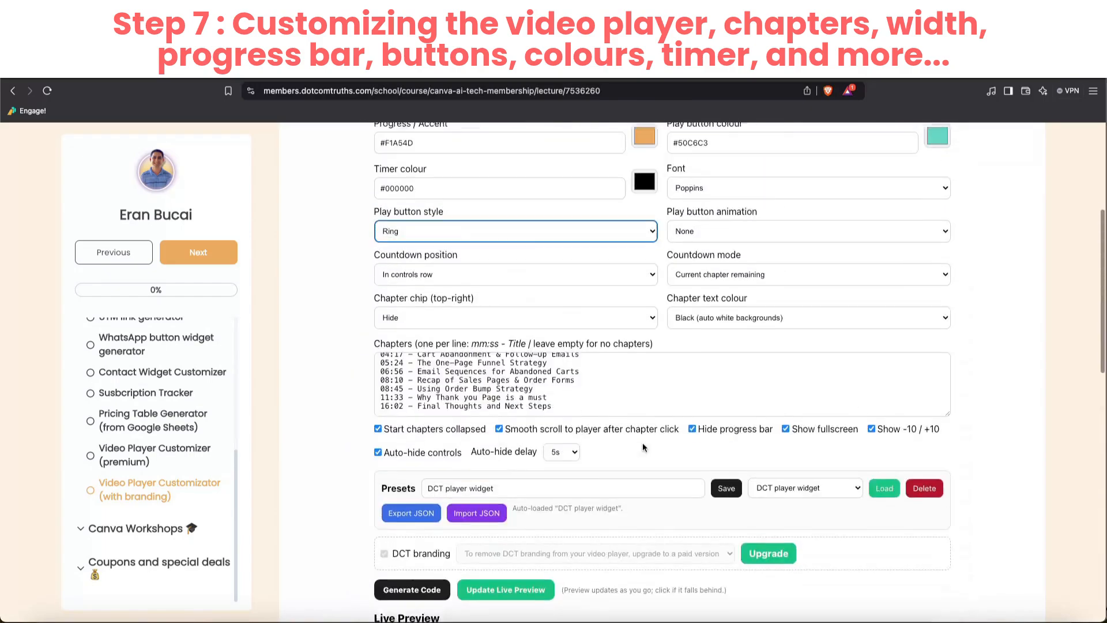
Step: Set the Play button style back to Circle and check it in the live preview
click(530, 239)
click(531, 252)
scroll(673, 462, down, 8)
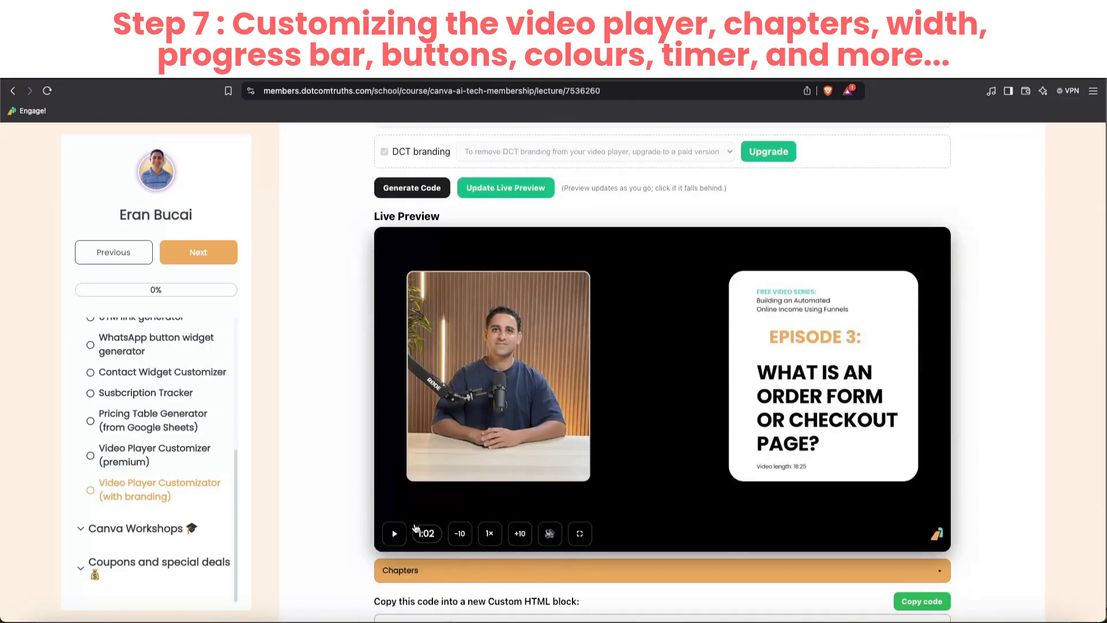
scroll(575, 448, up, 8)
Step: Set the Play button animation to Ripple and check the play button and chapter list in the live preview
scroll(648, 417, up, 3)
scroll(648, 416, up, 5)
click(699, 439)
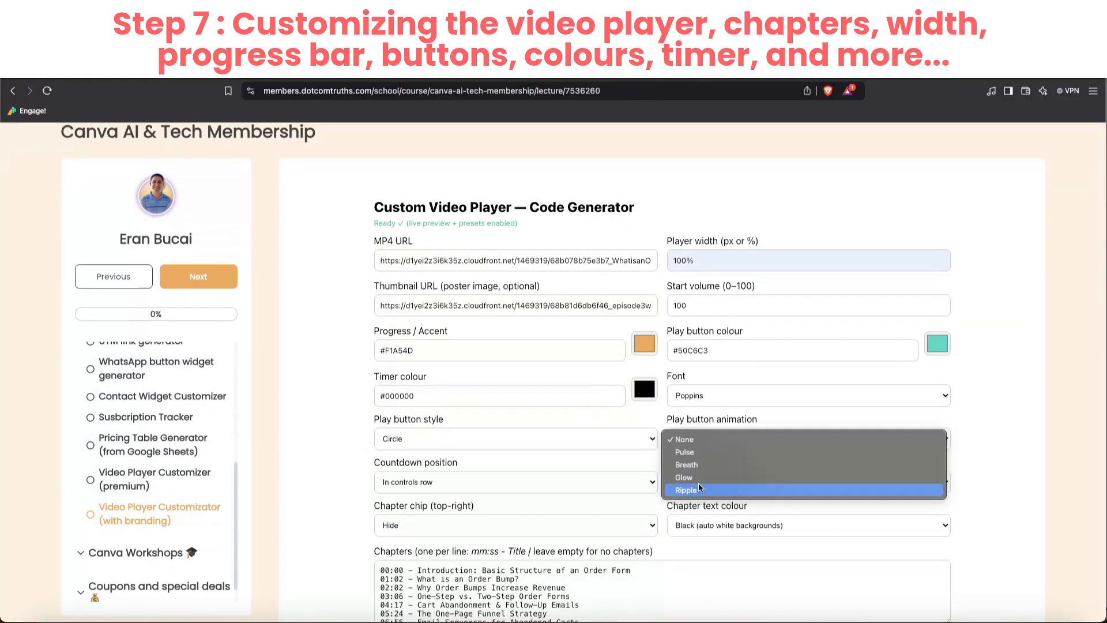
click(698, 485)
scroll(664, 423, down, 2)
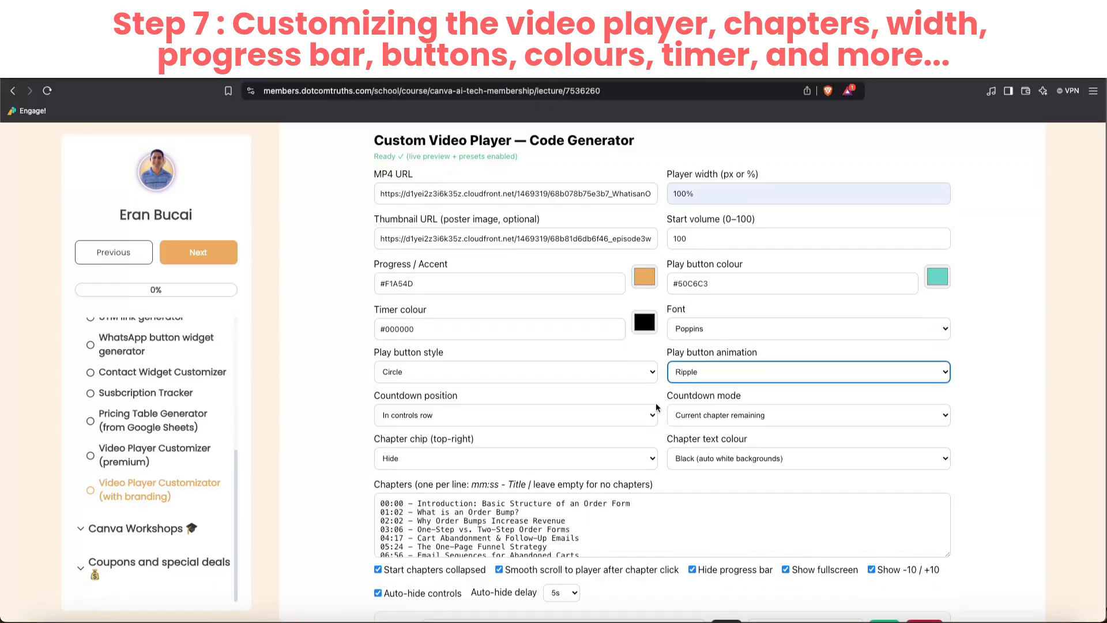
scroll(665, 397, down, 5)
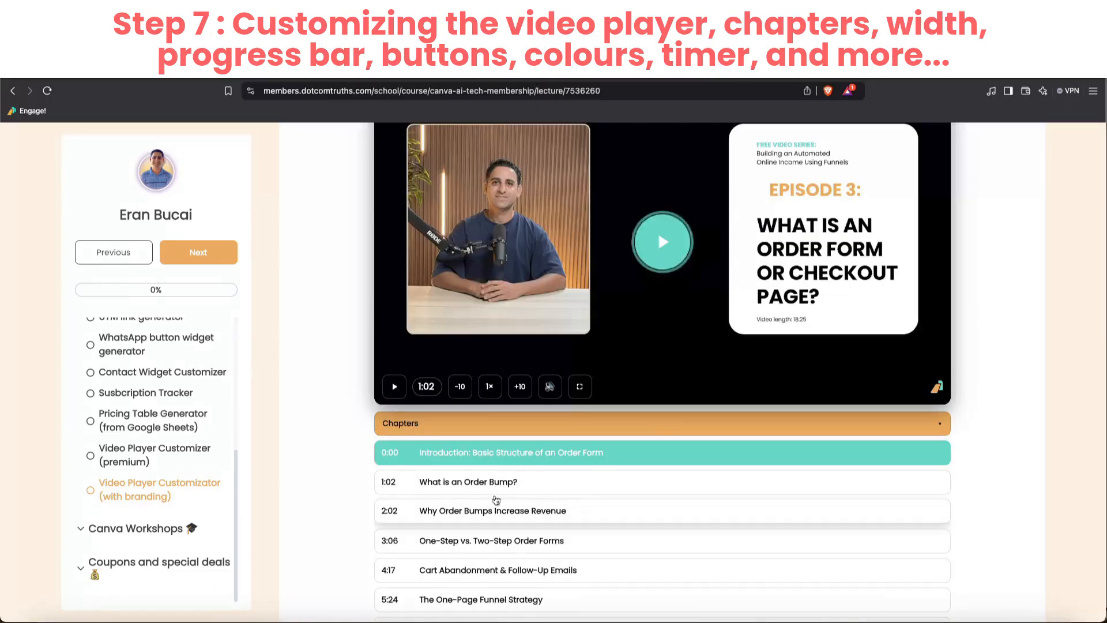
Step: Try the White (dark backgrounds) chapter text colour in the live preview, then restore Black (auto white backgrounds)
scroll(602, 489, up, 8)
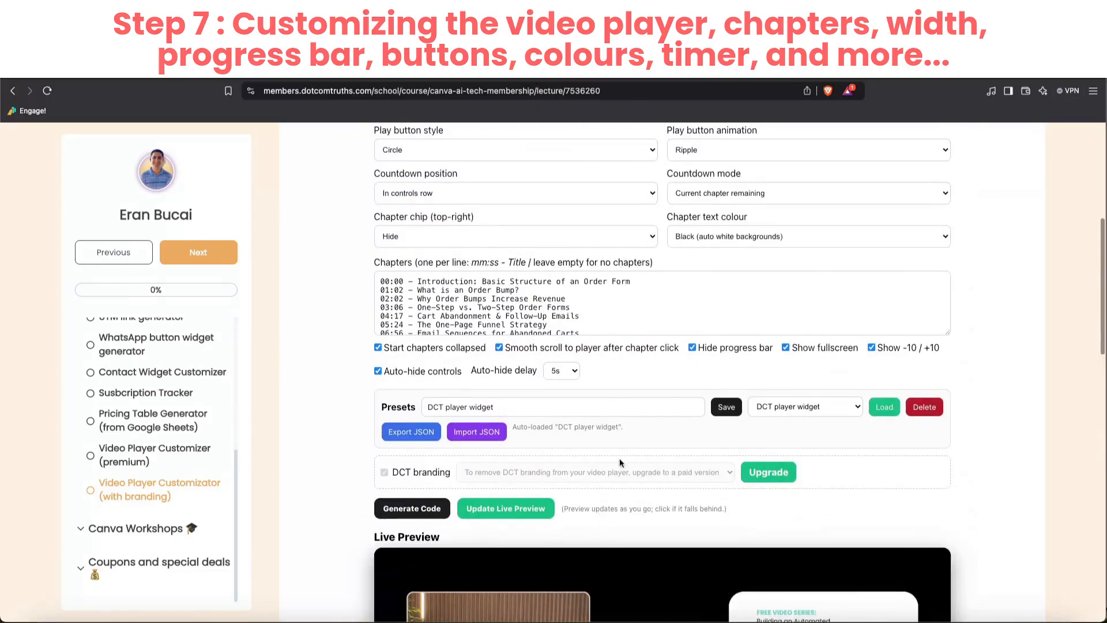
click(710, 241)
click(714, 222)
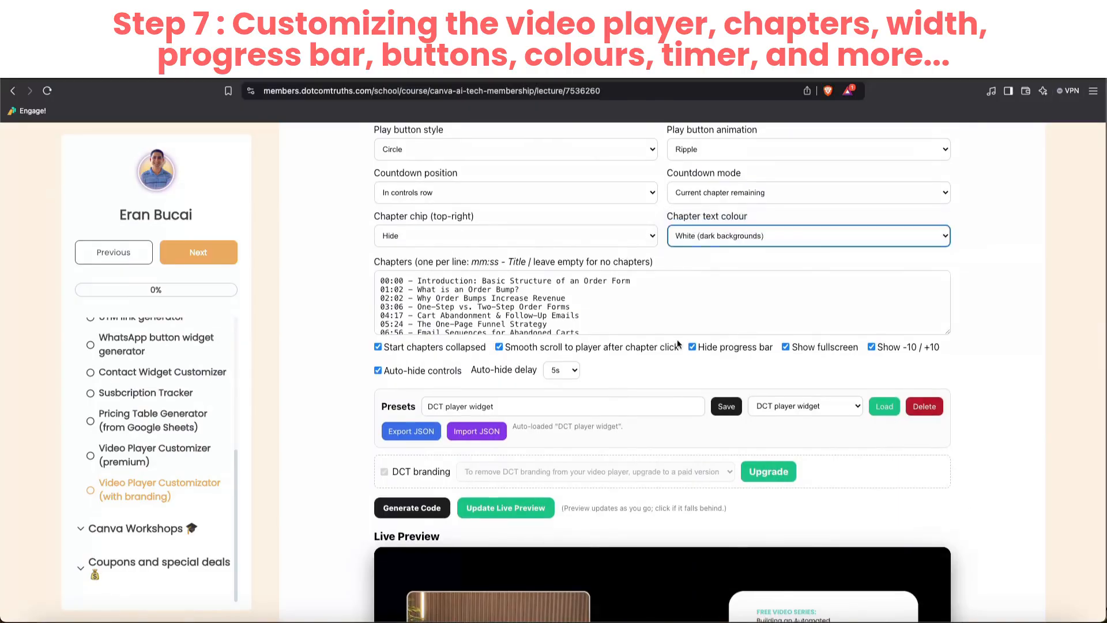
scroll(678, 340, down, 10)
click(669, 244)
scroll(637, 271, up, 8)
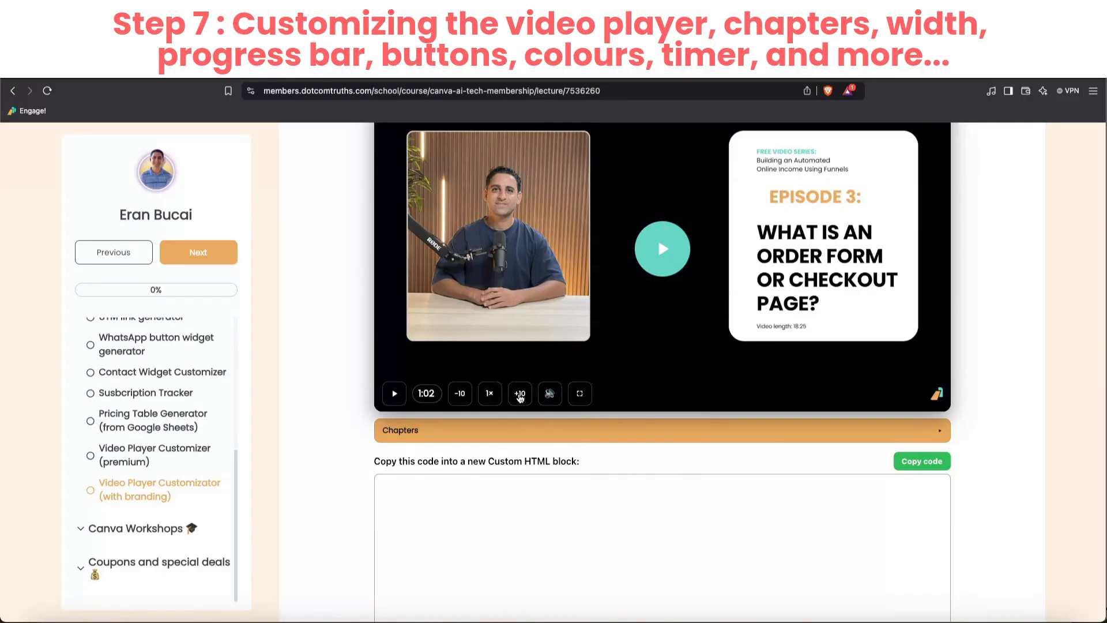
Step: Test the live preview's playback speed control up to 2× and its volume slider
scroll(508, 398, down, 1)
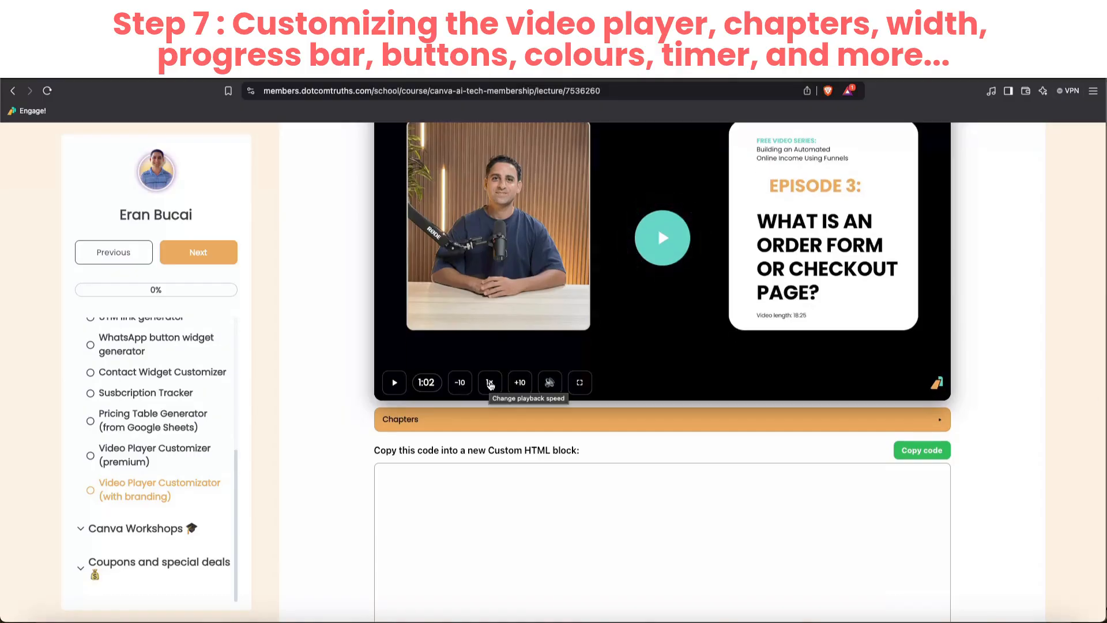
click(490, 384)
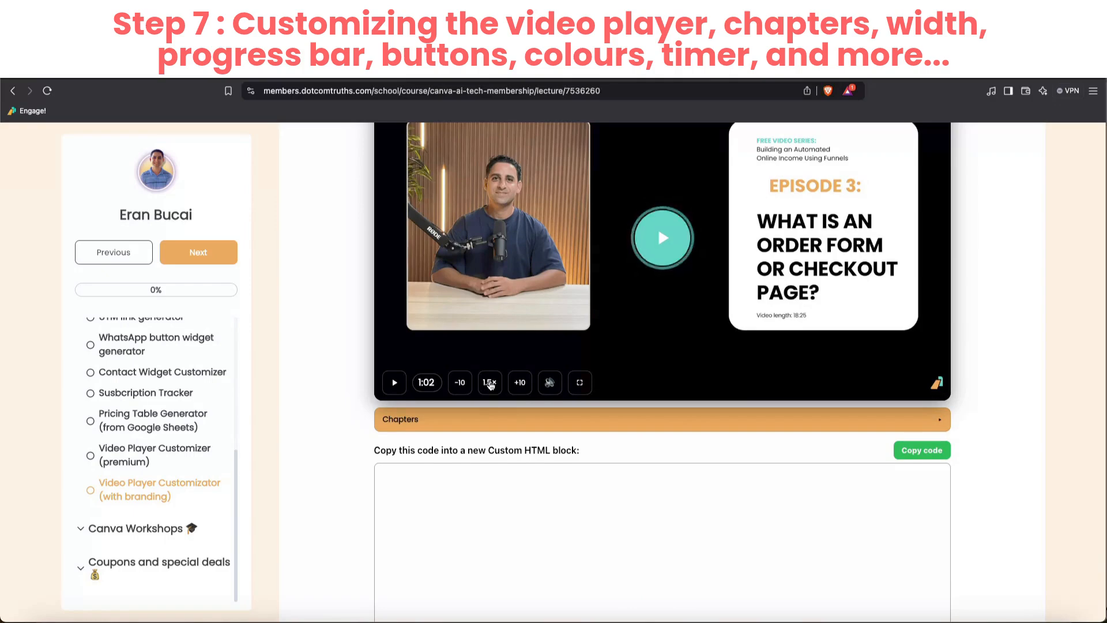
mouse_move(550, 383)
mouse_move(551, 279)
mouse_down()
mouse_move(554, 331)
mouse_move(552, 283)
mouse_up()
click(494, 383)
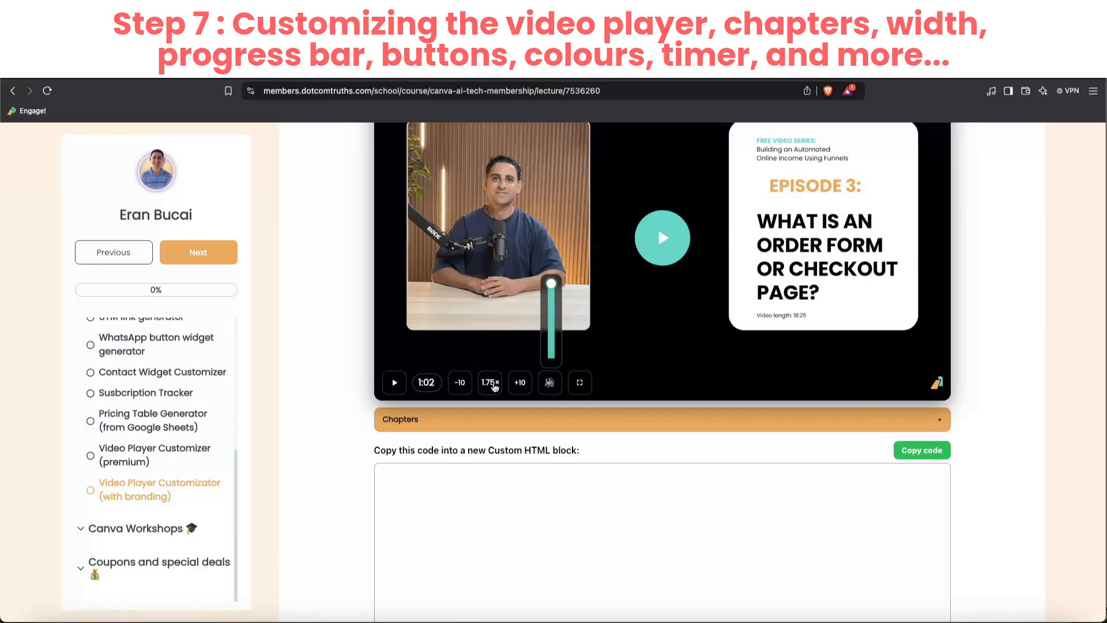
click(494, 387)
click(494, 387)
click(494, 387)
click(494, 387)
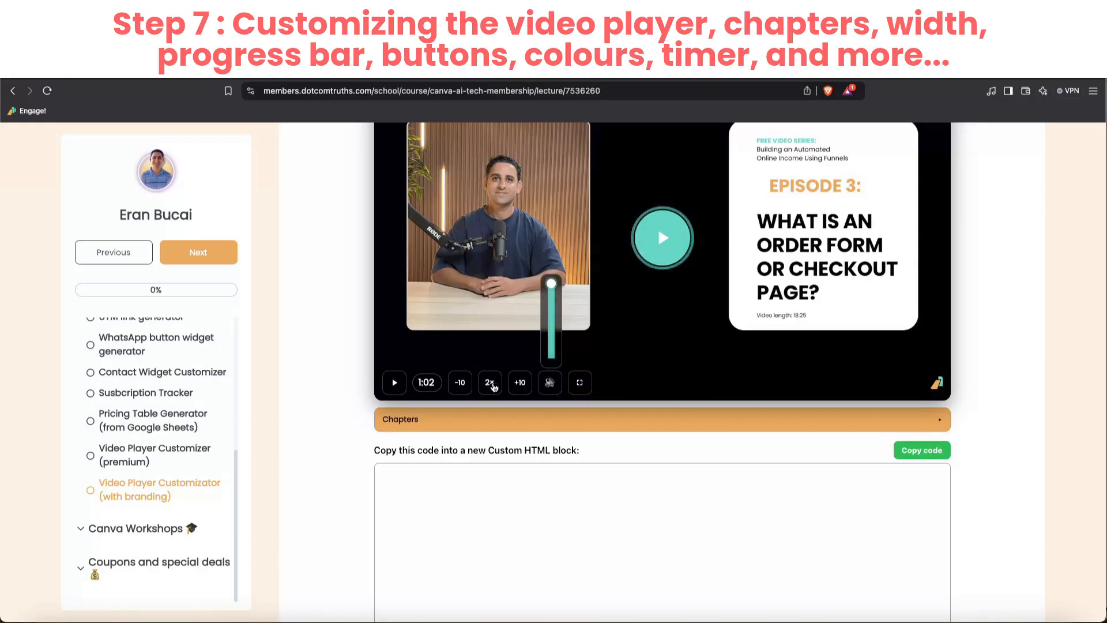
click(495, 387)
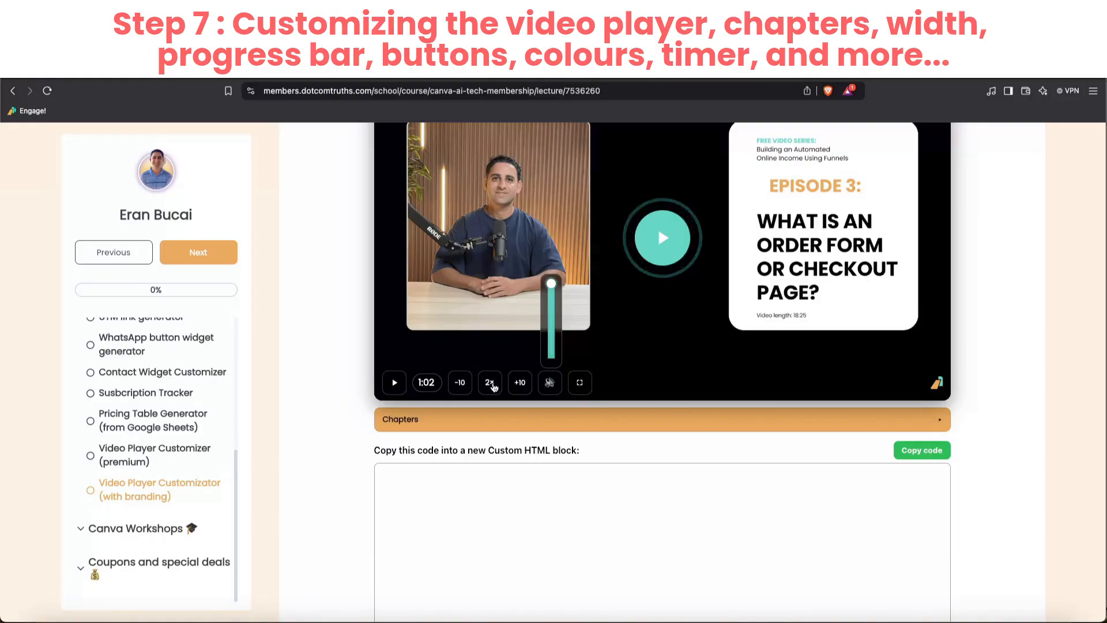
scroll(613, 381, up, 3)
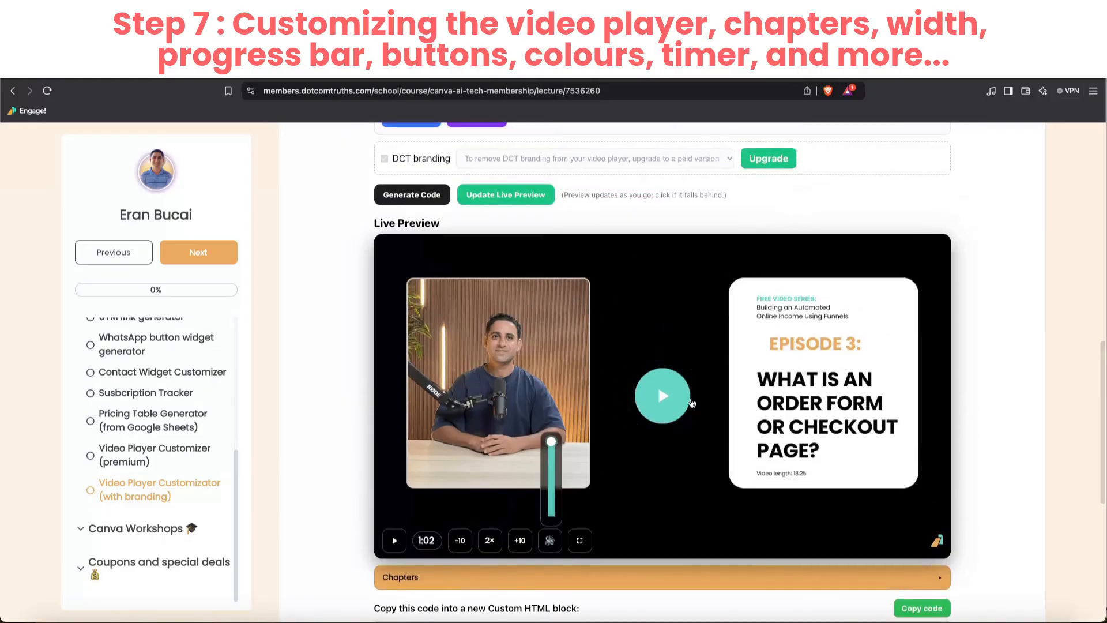
Step: Turn off the Show fullscreen and Show -10 / +10 options and check the control row in the live preview
scroll(643, 413, up, 4)
click(880, 234)
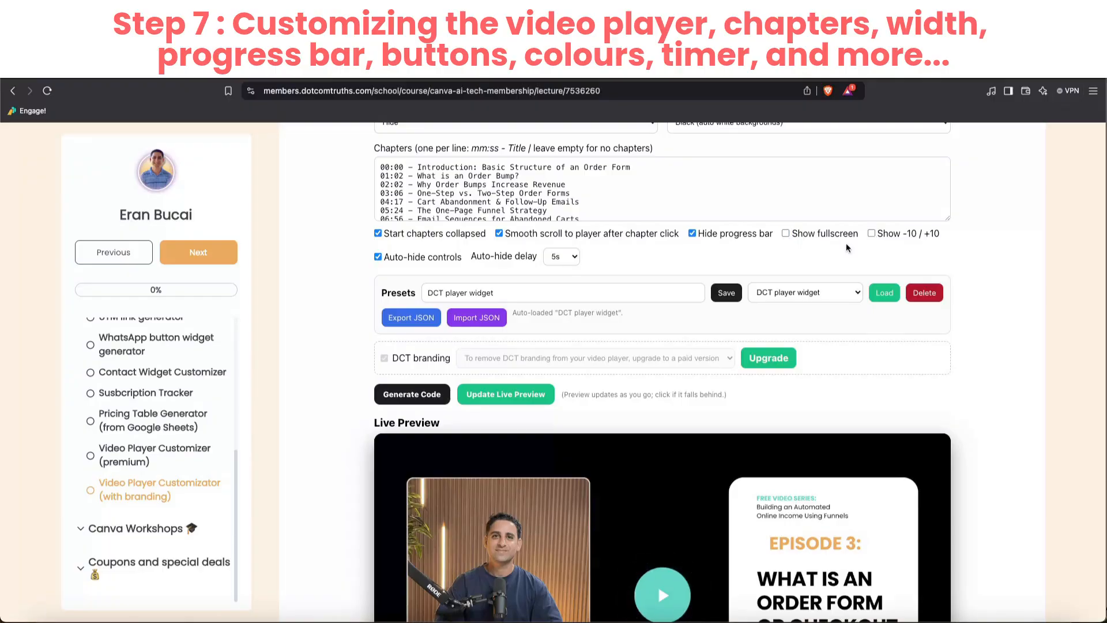
scroll(676, 249, down, 2)
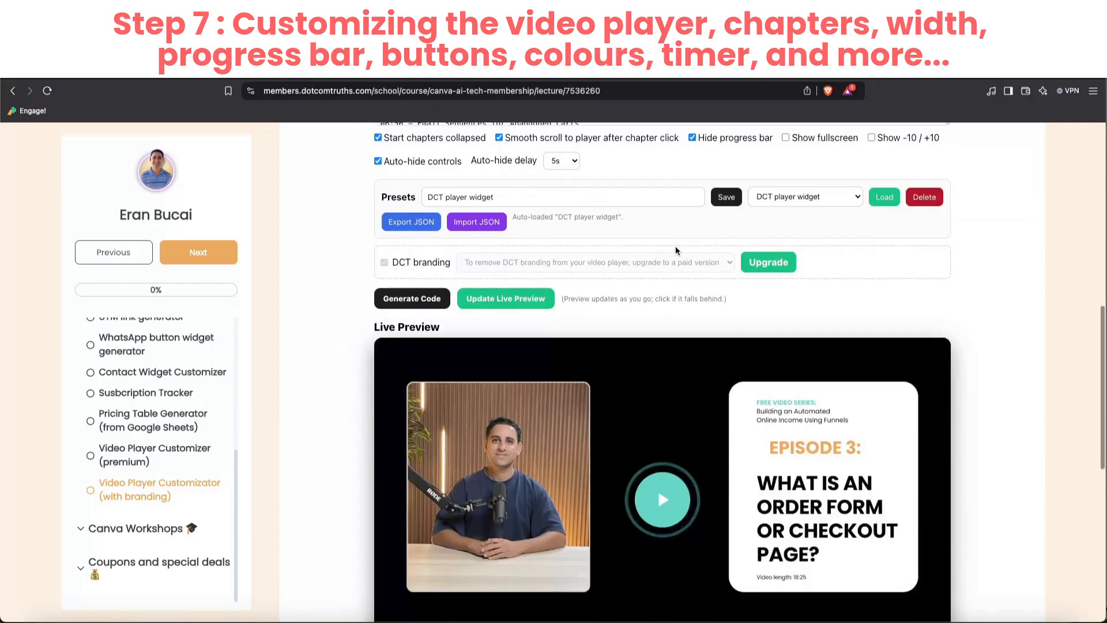
scroll(676, 249, down, 6)
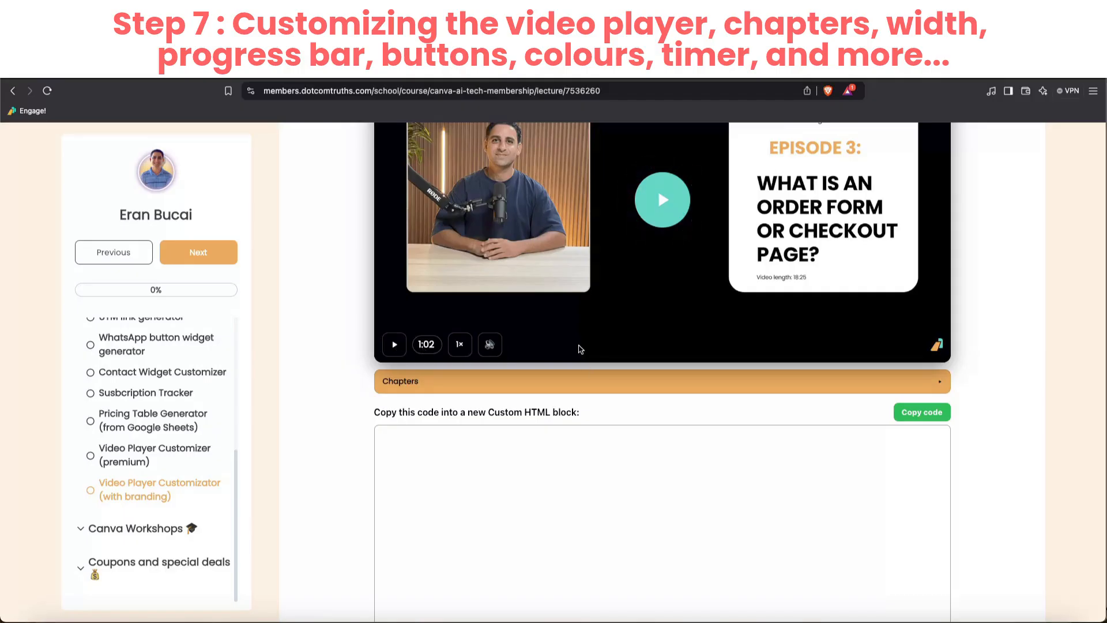
Step: Turn the Show fullscreen and Show -10 / +10 options back on
scroll(578, 345, up, 8)
click(785, 273)
scroll(654, 295, up, 4)
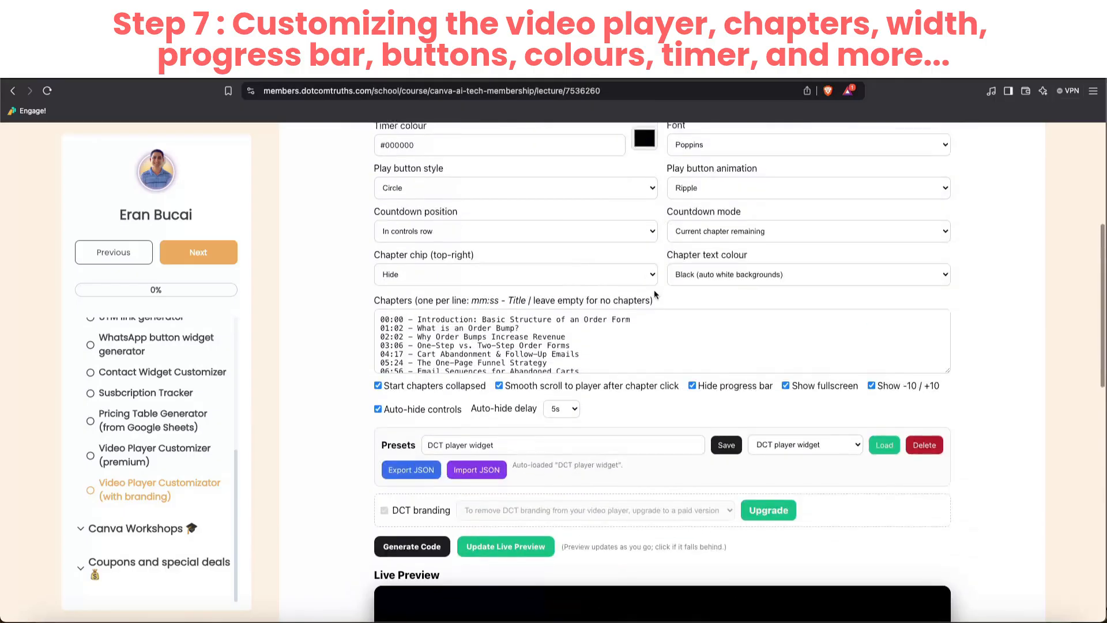
Step: Turn off the Hide progress bar option and check the progress bar with its chapter markers in the live preview
scroll(657, 299, down, 2)
scroll(614, 379, down, 2)
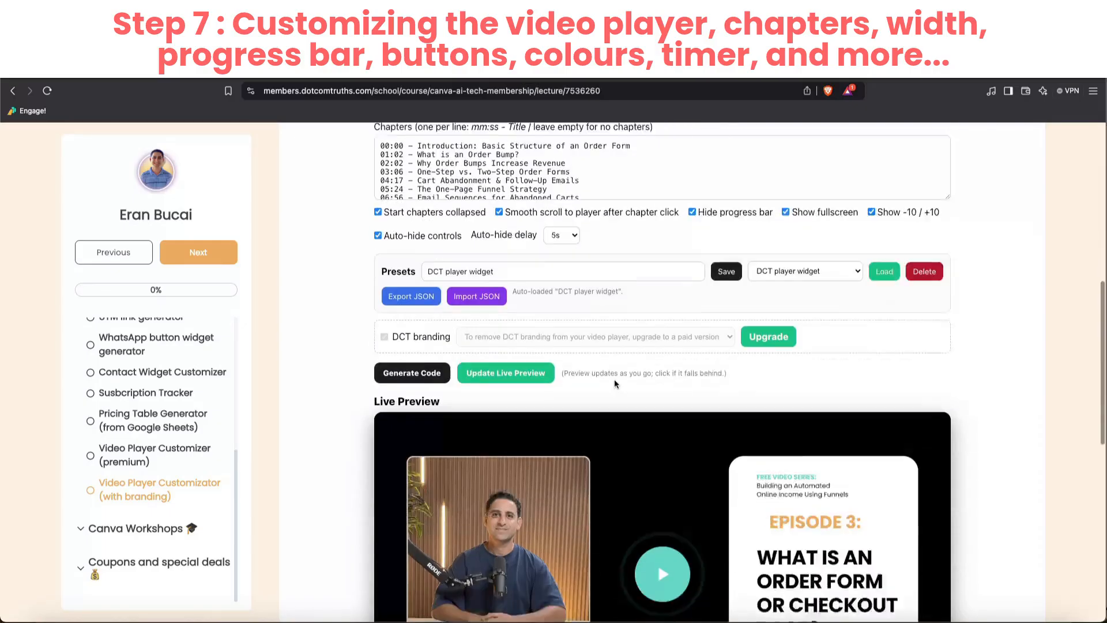
click(692, 254)
scroll(454, 330, down, 7)
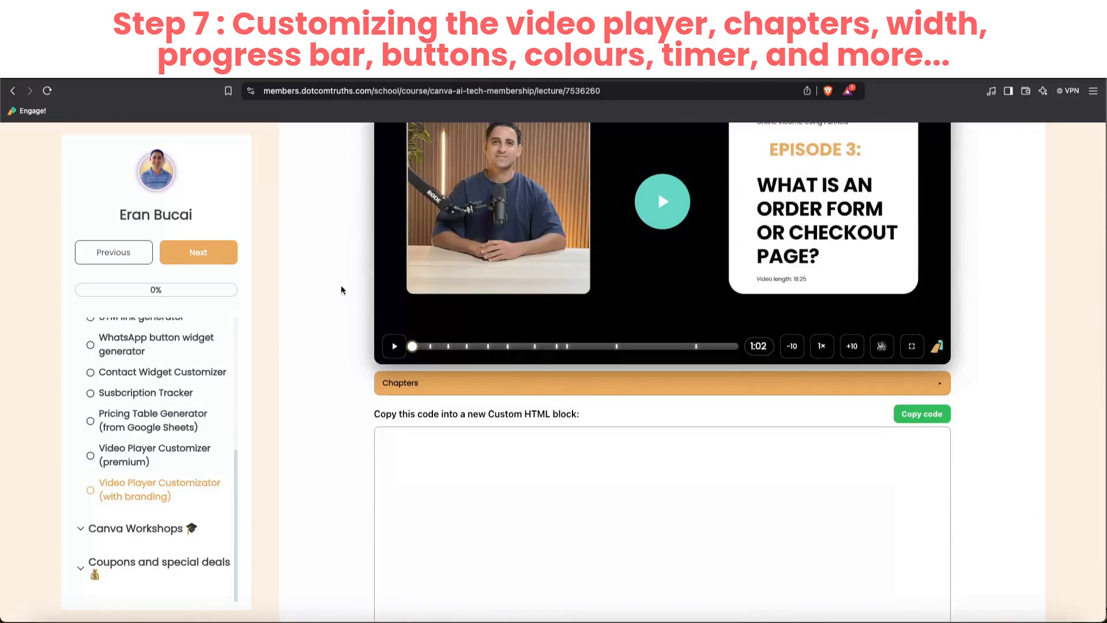
Step: Try an Auto-hide delay of 10s, set it to 3s, and look over the live preview
scroll(341, 285, up, 6)
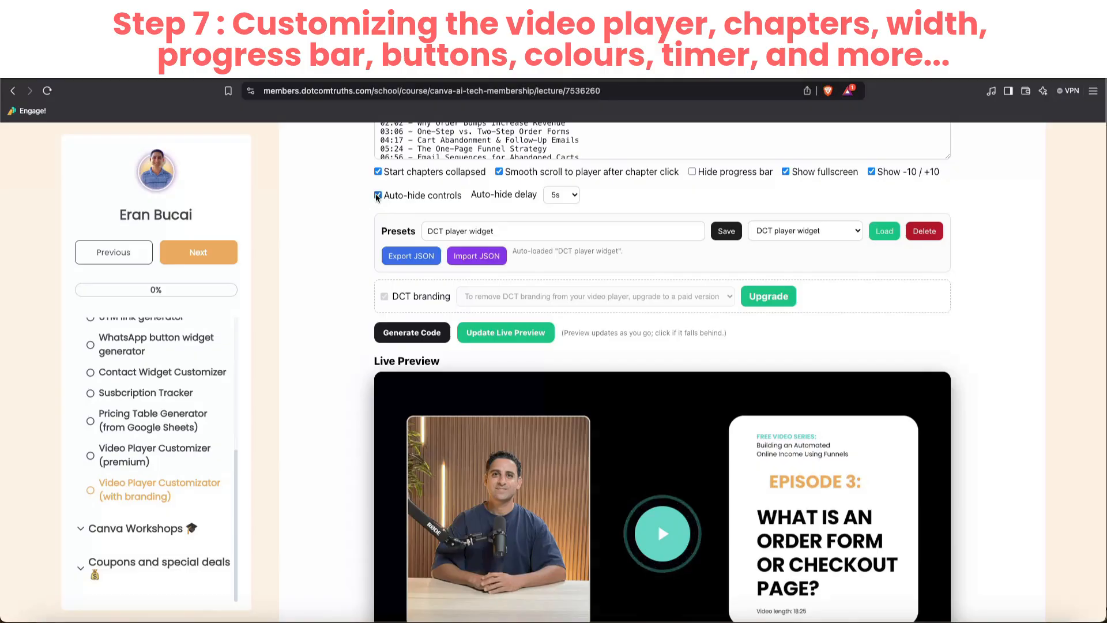
click(567, 196)
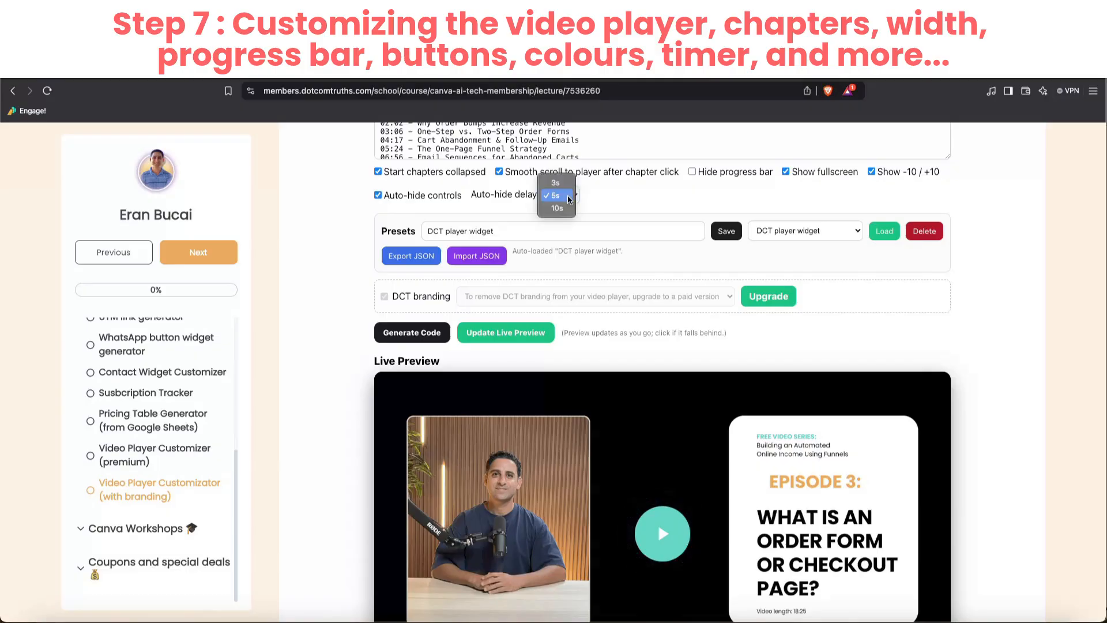
click(558, 208)
click(559, 197)
click(559, 172)
scroll(334, 418, down, 5)
scroll(333, 418, up, 3)
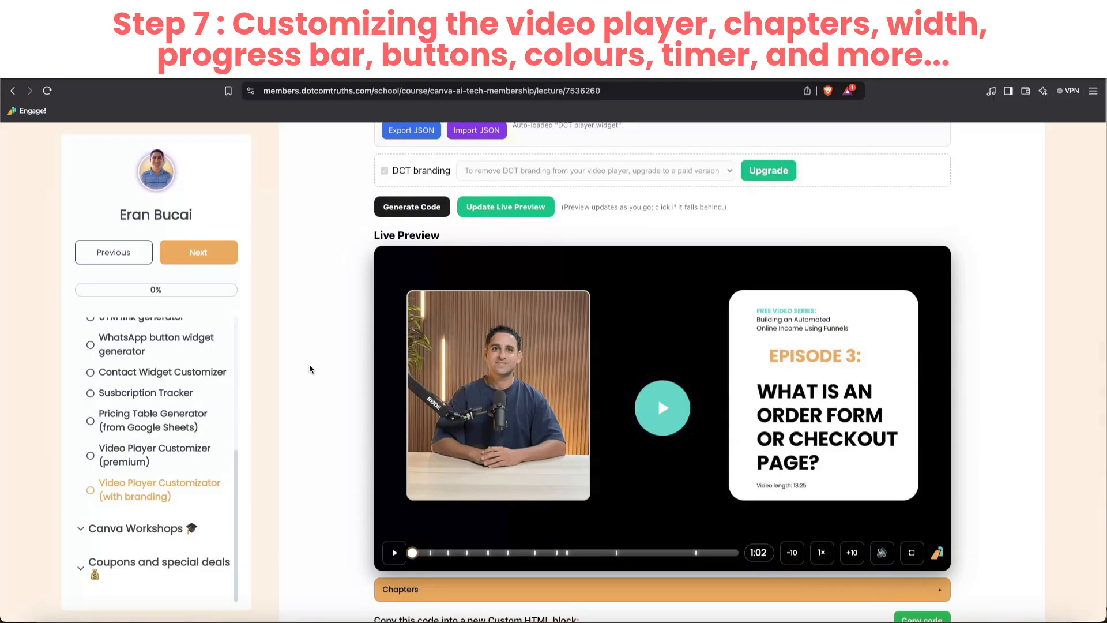
Step: Play and pause the video in the live preview to check how the controls auto-hide
click(663, 407)
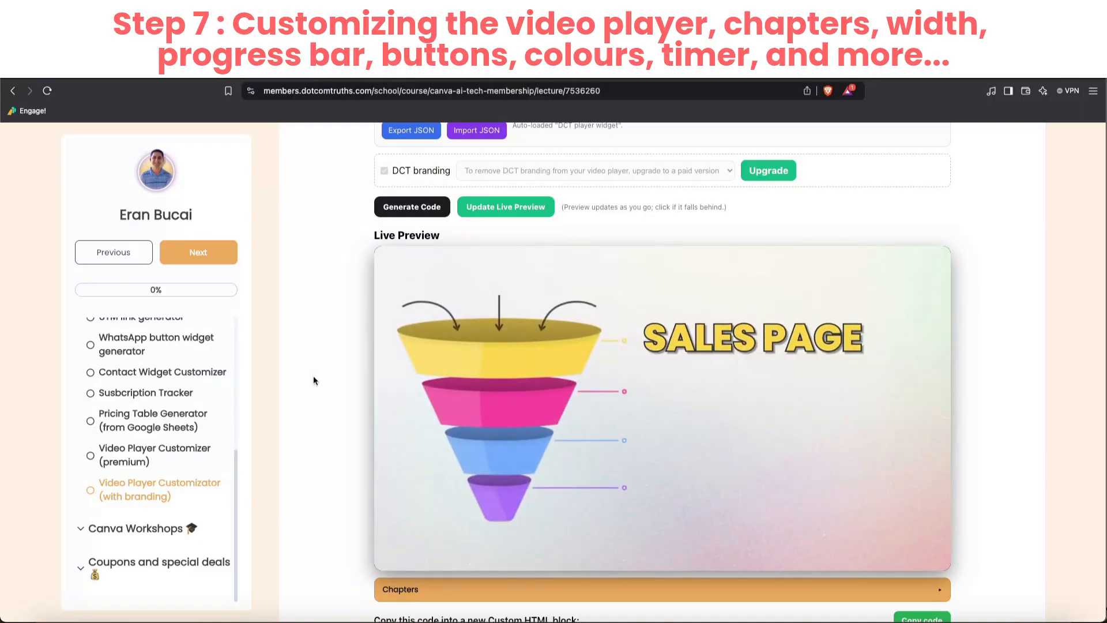
click(535, 413)
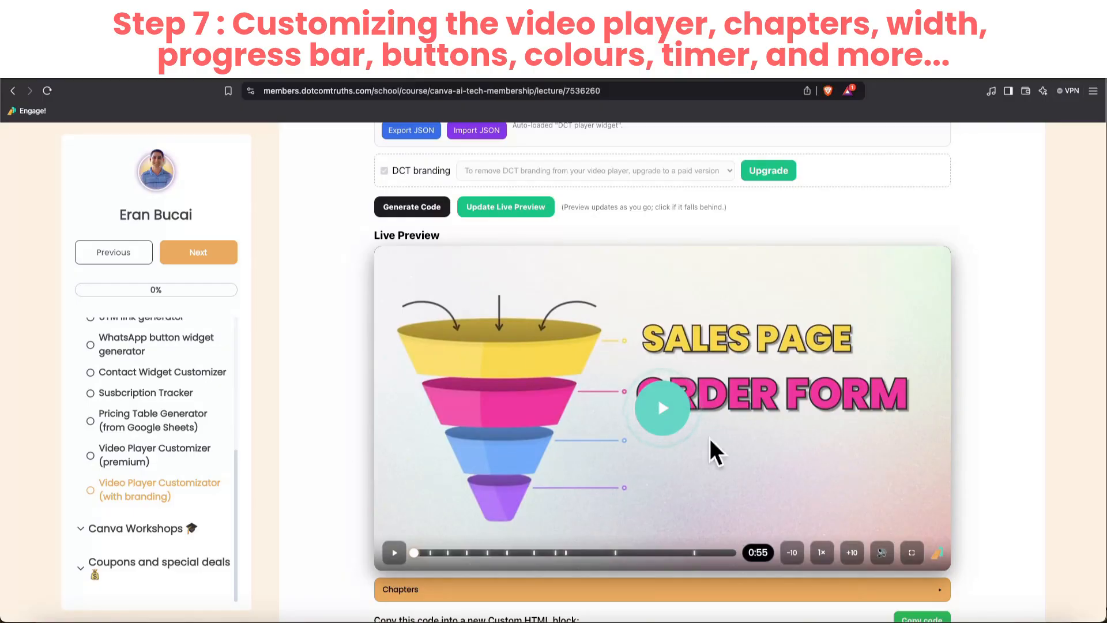
scroll(596, 343, up, 5)
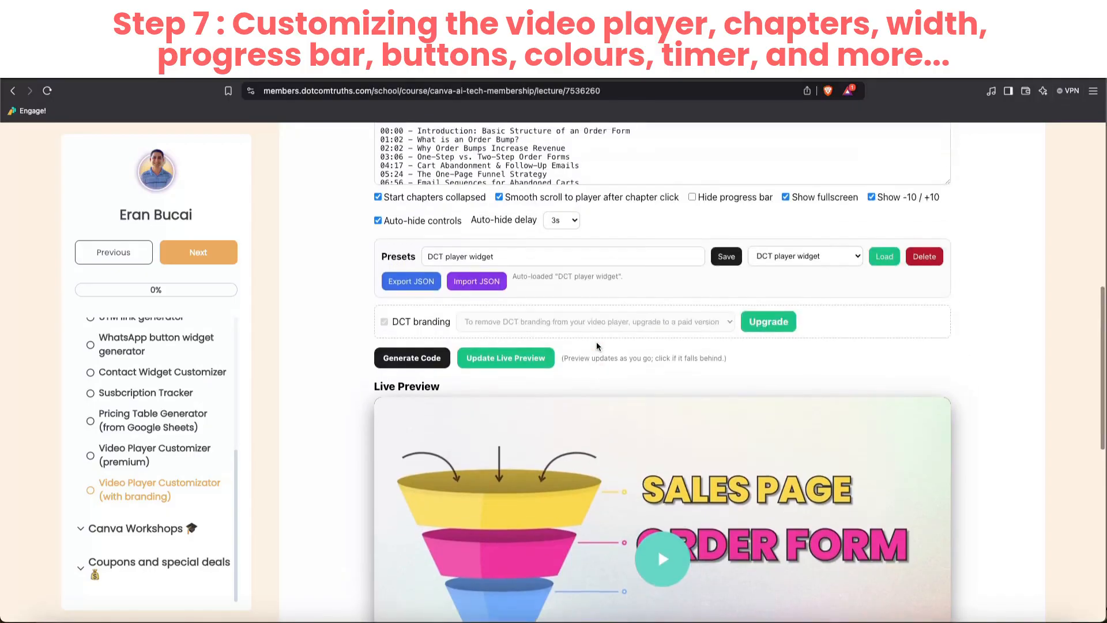
scroll(600, 337, up, 3)
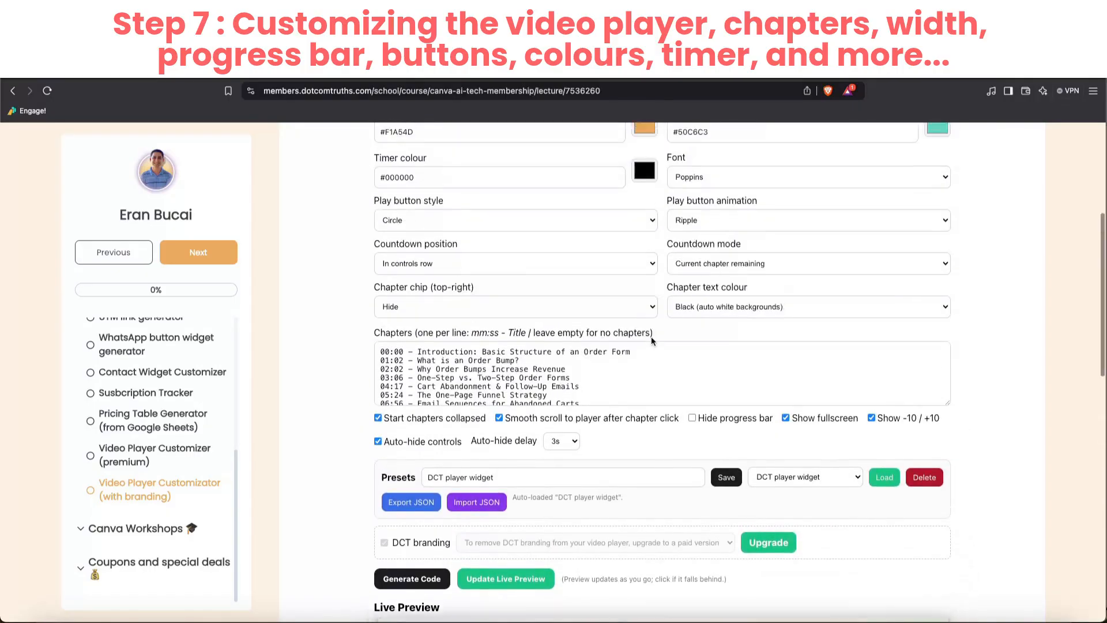
scroll(657, 346, up, 2)
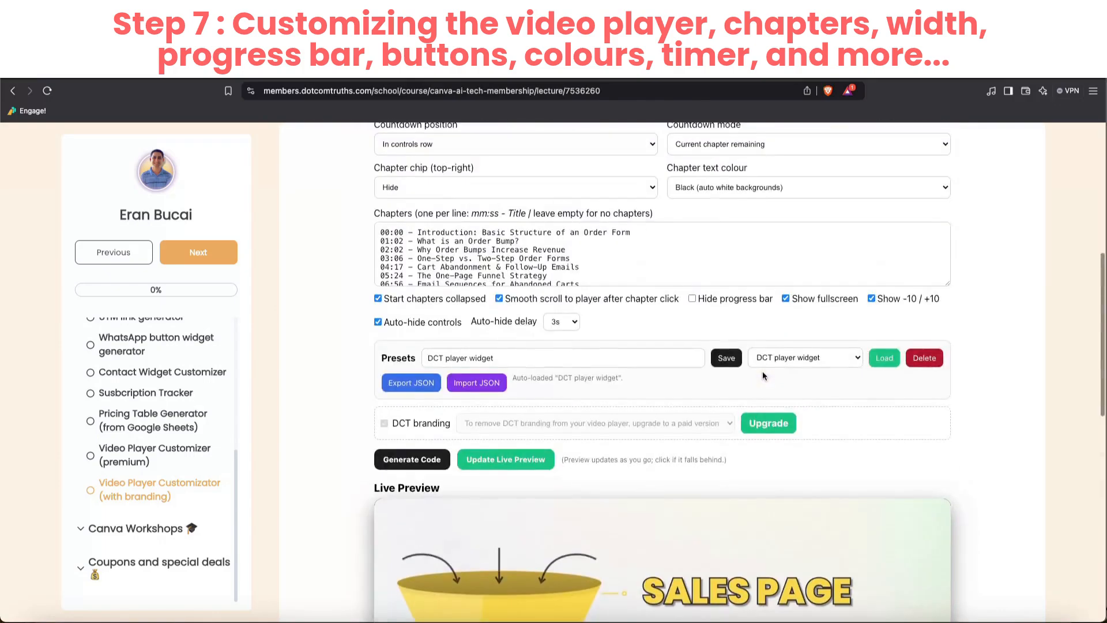
Step: Try the Hidden countdown position and check the player in the live preview
scroll(762, 371, up, 3)
click(479, 293)
click(475, 297)
scroll(635, 461, down, 11)
scroll(779, 308, up, 9)
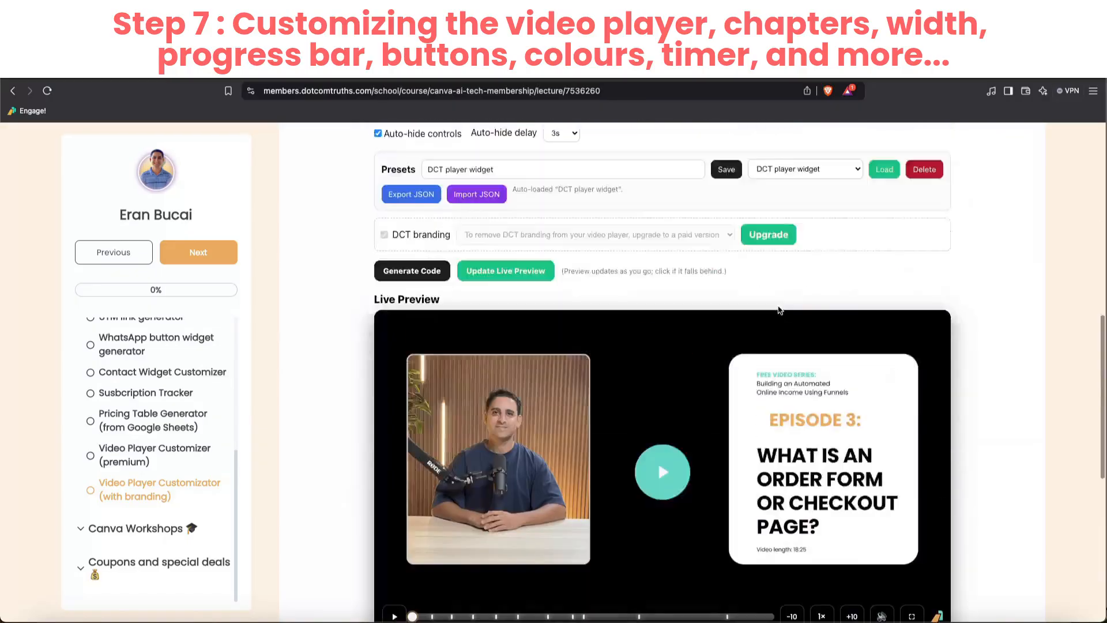
Step: Try the Top-right countdown position and check the timer in the live preview
scroll(771, 308, up, 1)
click(596, 193)
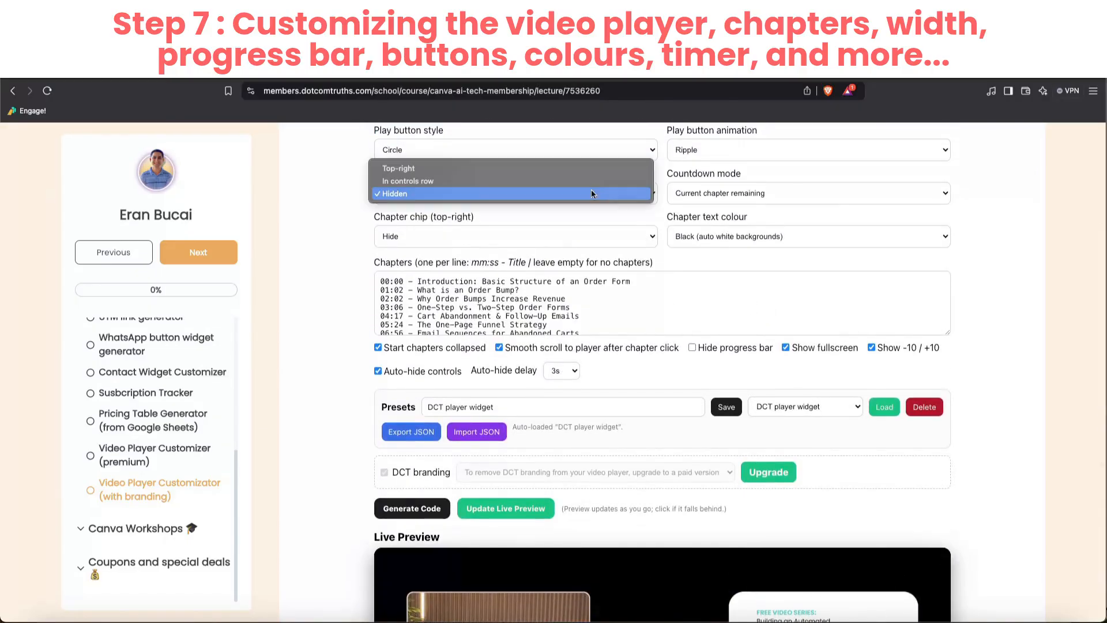
click(578, 172)
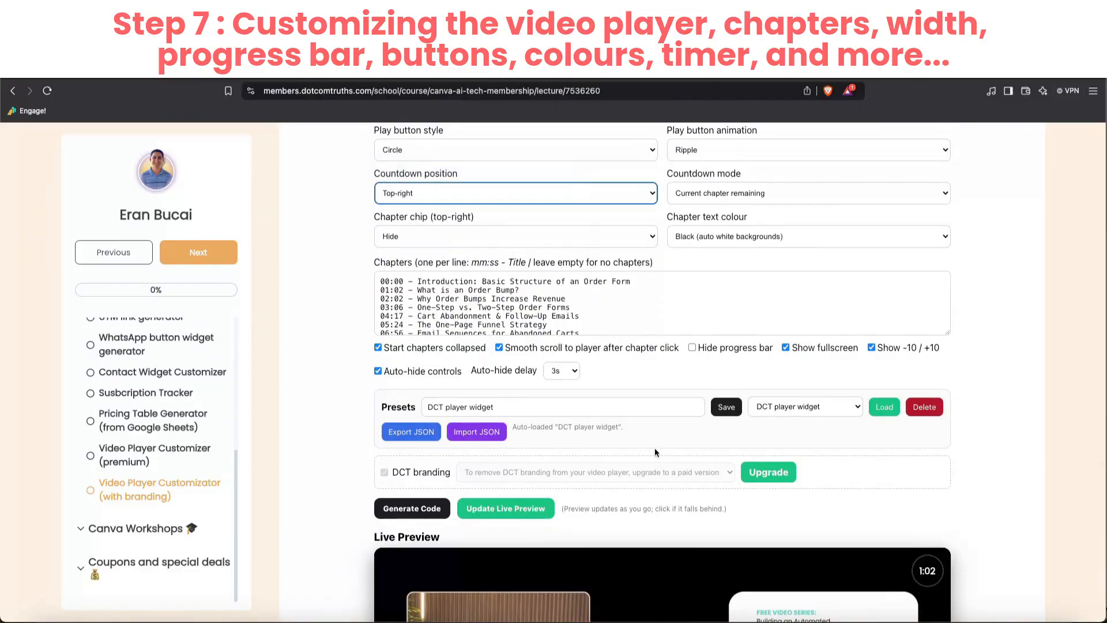
scroll(657, 456, down, 4)
Step: Try the Show option for the chapter chip and briefly play the live preview to check it
scroll(439, 287, up, 5)
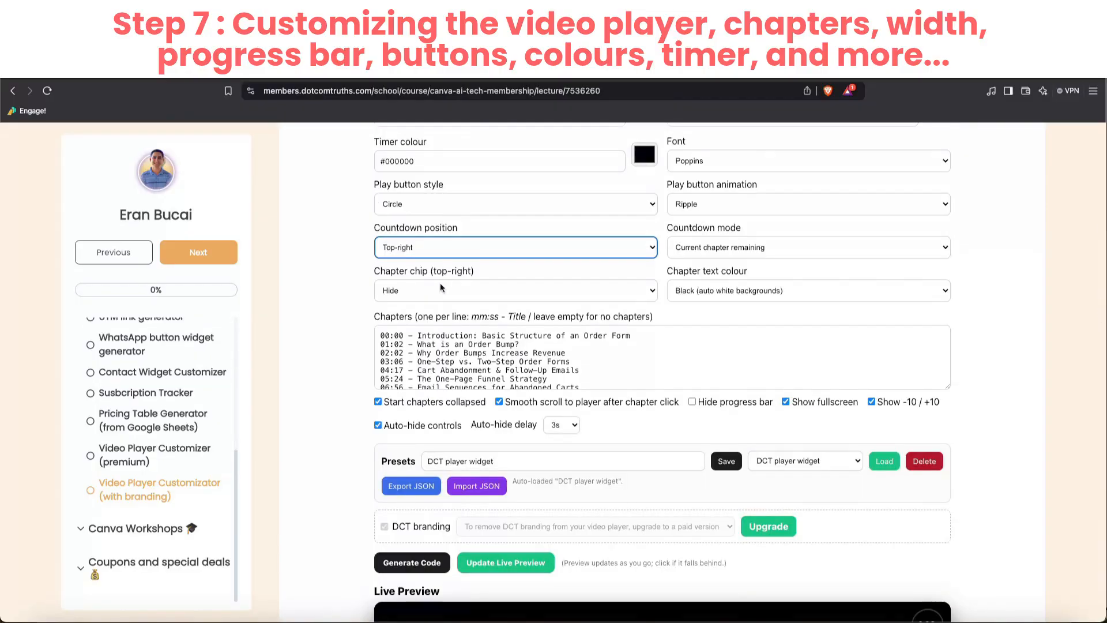
click(504, 298)
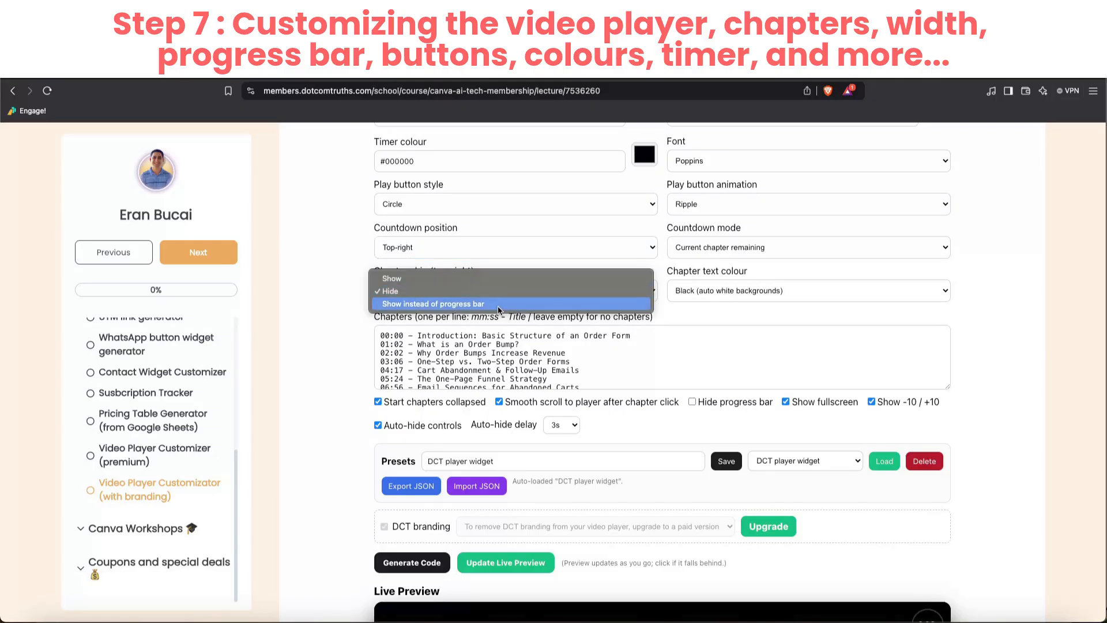
click(493, 279)
scroll(596, 395, down, 4)
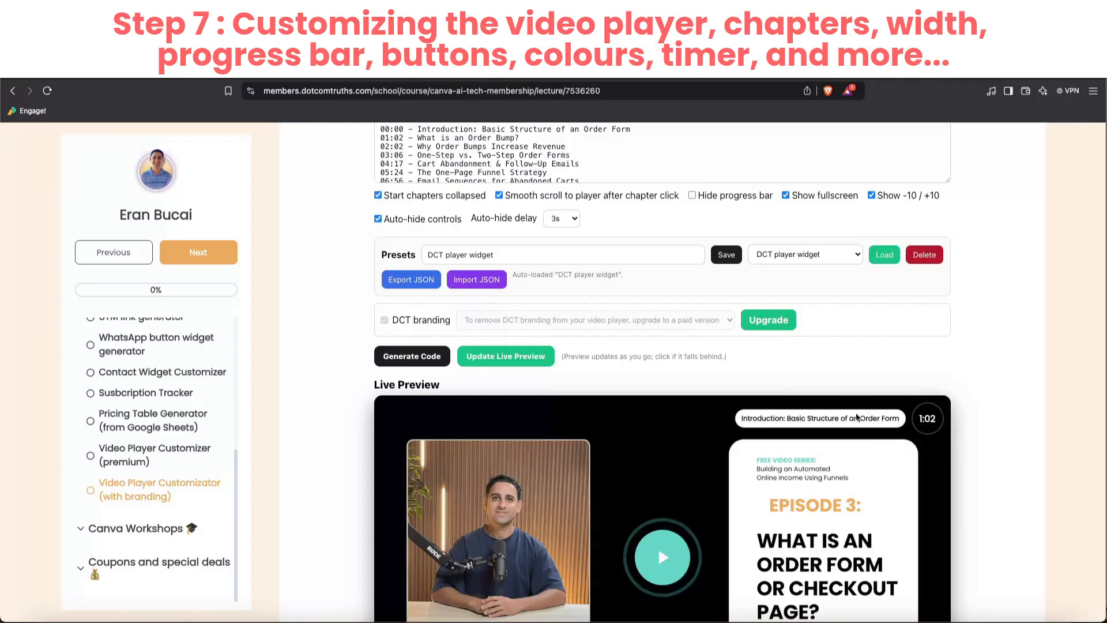
scroll(658, 519, down, 2)
click(658, 472)
click(654, 478)
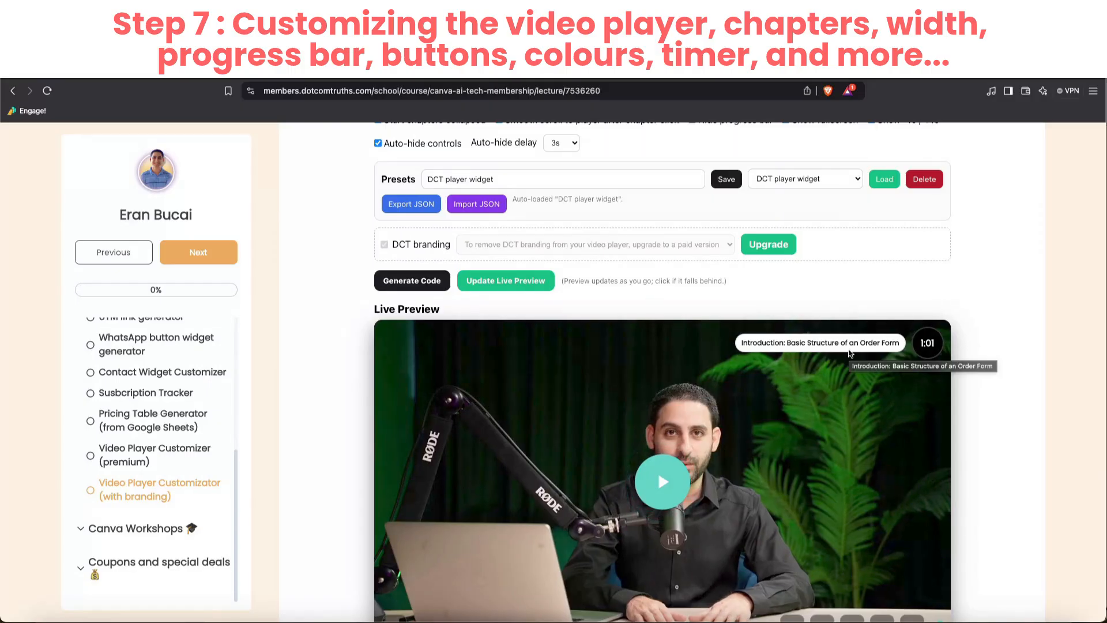
Step: Set the chapter chip to Show instead of progress bar and the countdown position to In controls row, checking the live preview
scroll(637, 362, up, 5)
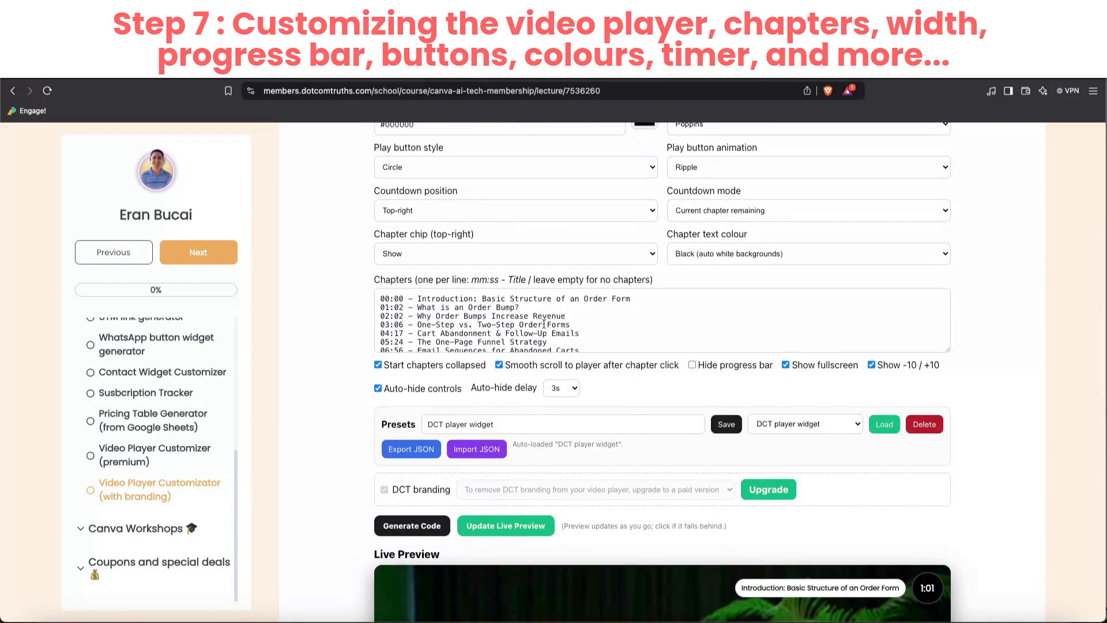
scroll(378, 322, up, 2)
click(424, 311)
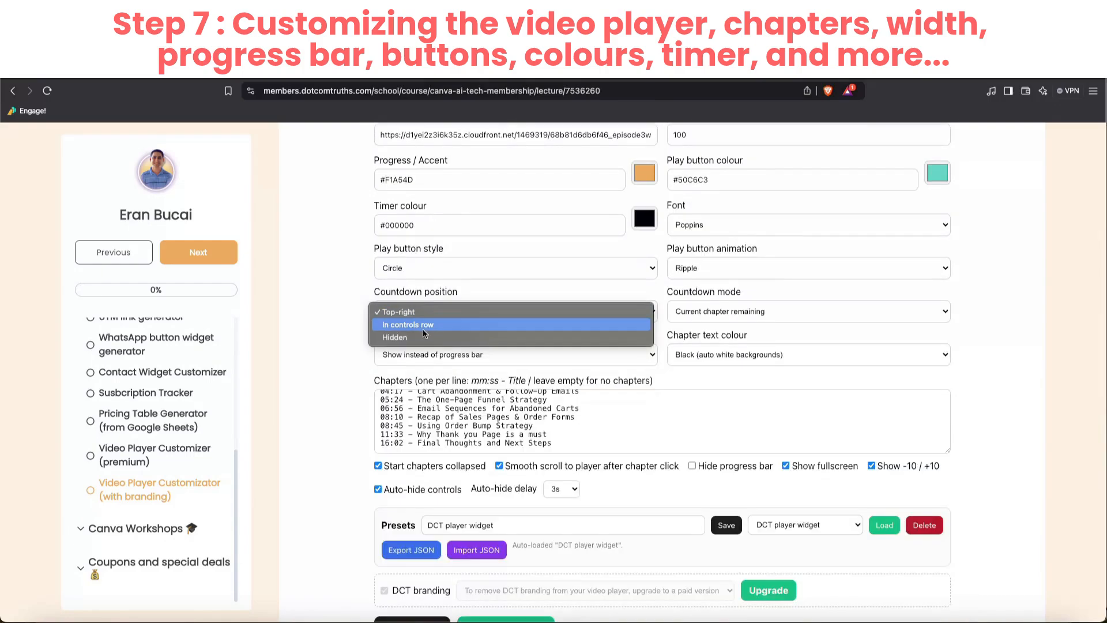
click(425, 325)
scroll(346, 328, down, 9)
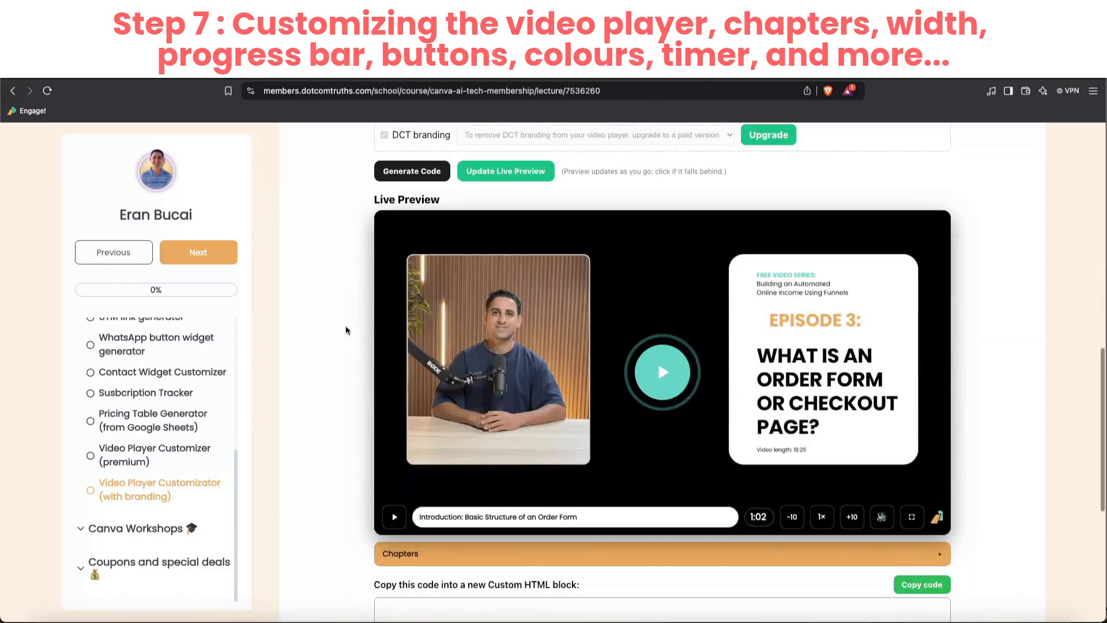
Step: Save the current player settings to the "DCT player widget" preset
scroll(345, 330, up, 3)
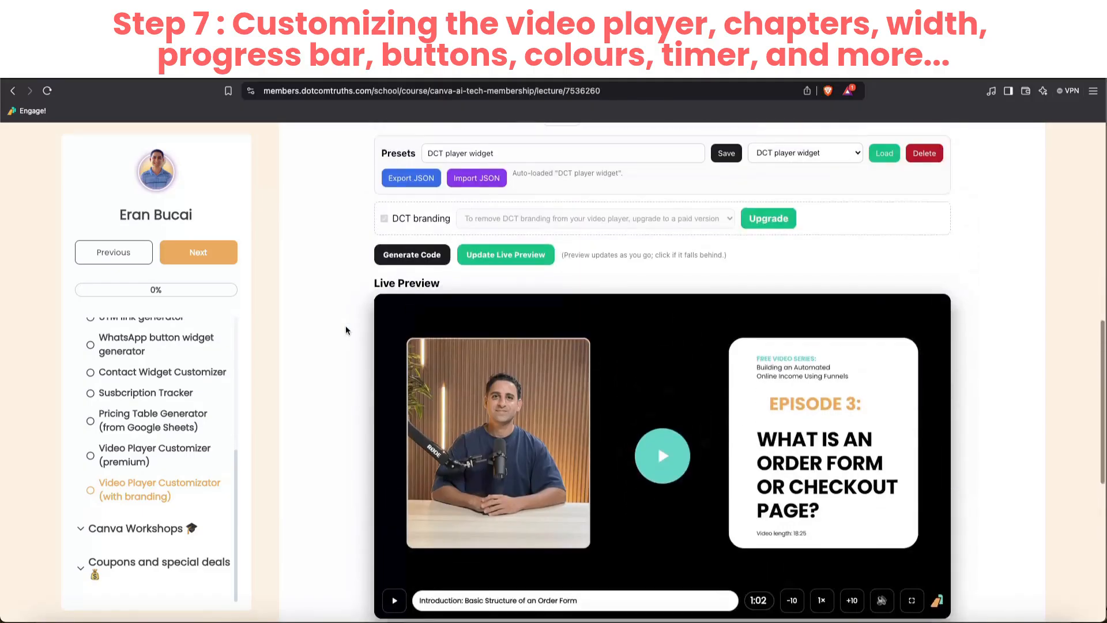
scroll(346, 330, up, 6)
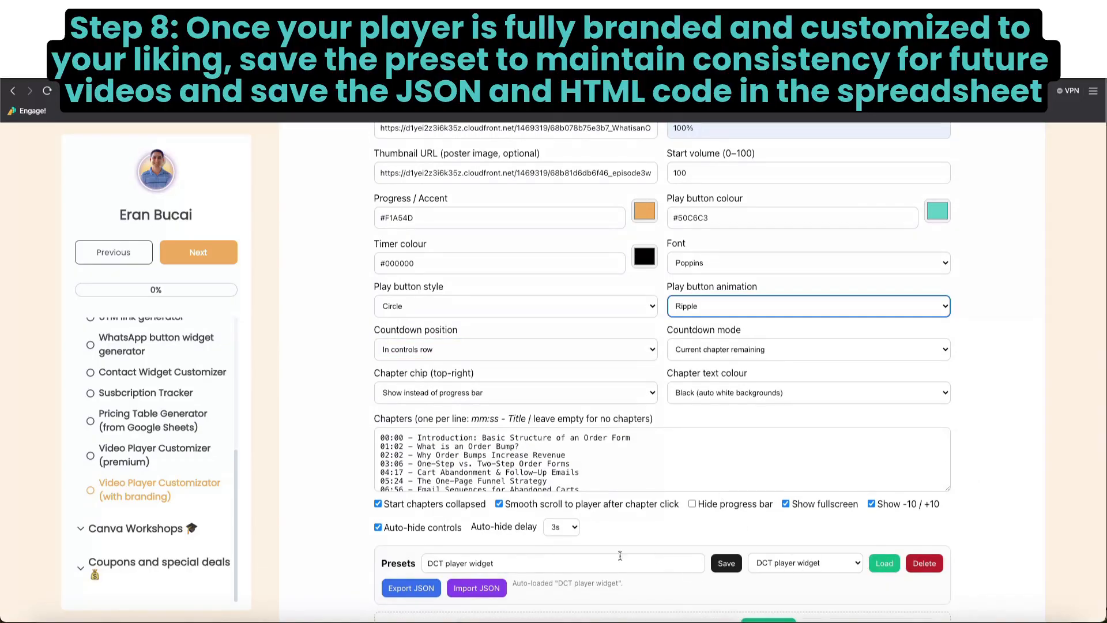
click(809, 556)
click(808, 555)
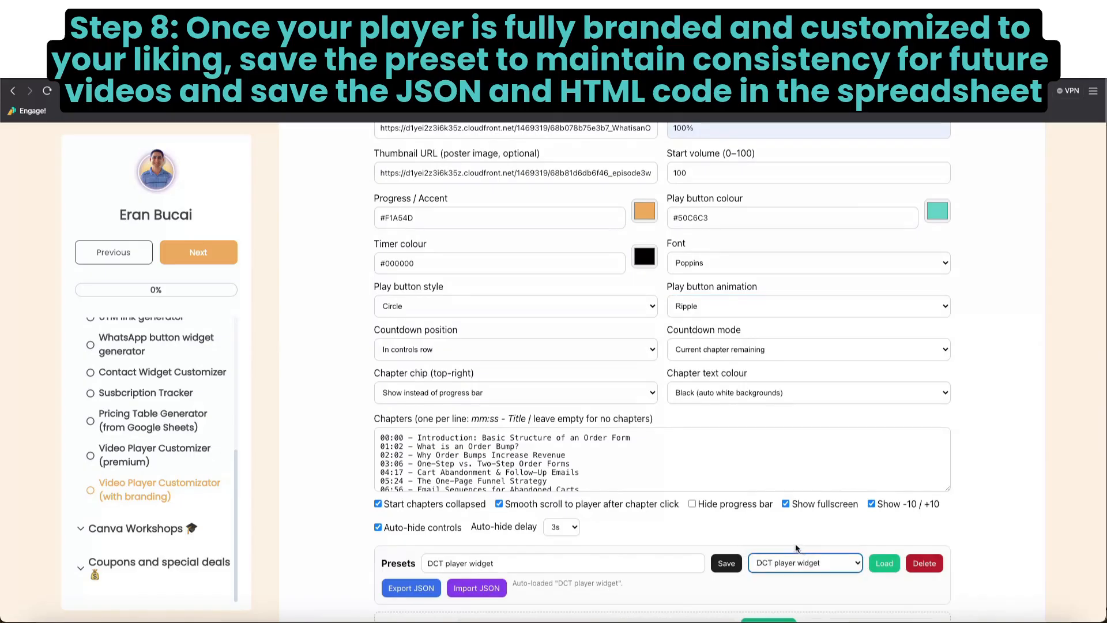
click(727, 567)
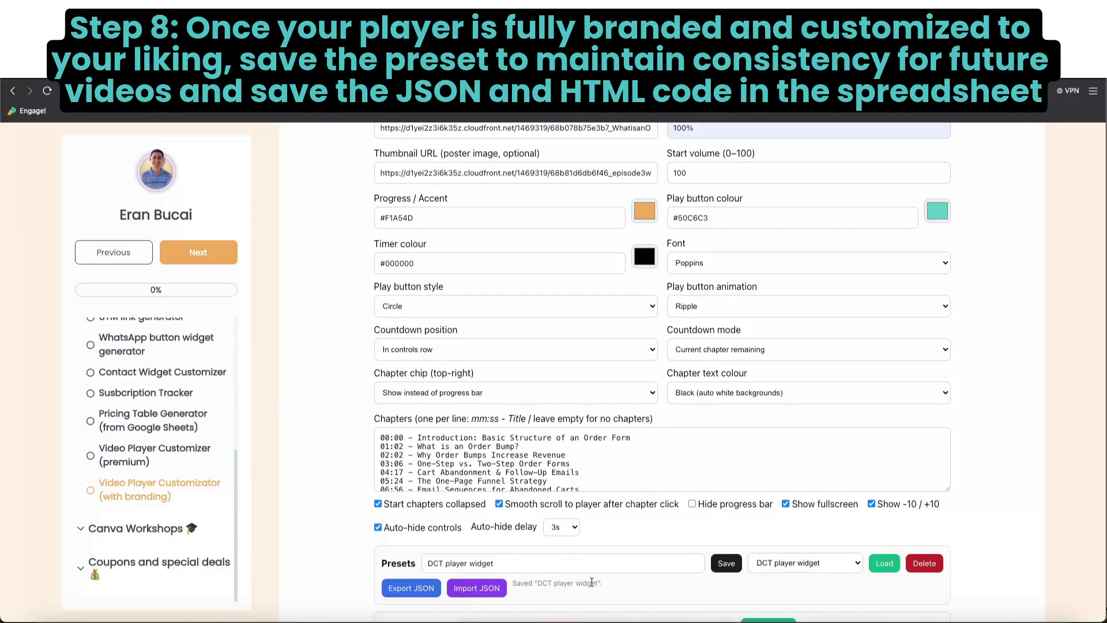
Step: Export the preset JSON and paste it as a note on the DCT video player JSON cell G4 in the Google Sheet
click(425, 590)
key(super+Tab)
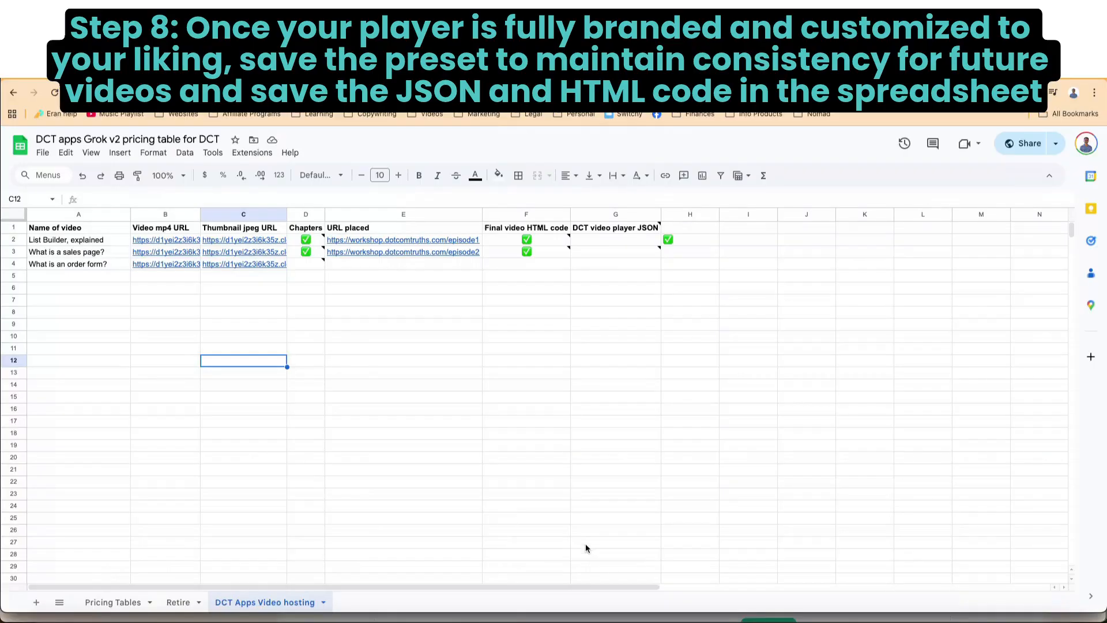
click(611, 264)
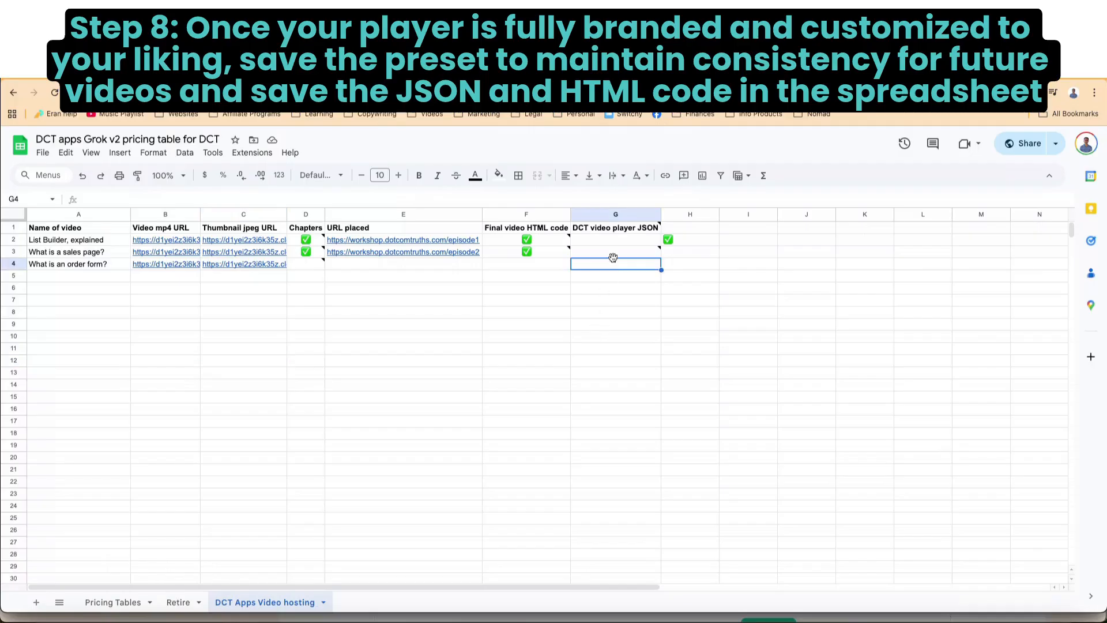
right_click(611, 263)
click(648, 530)
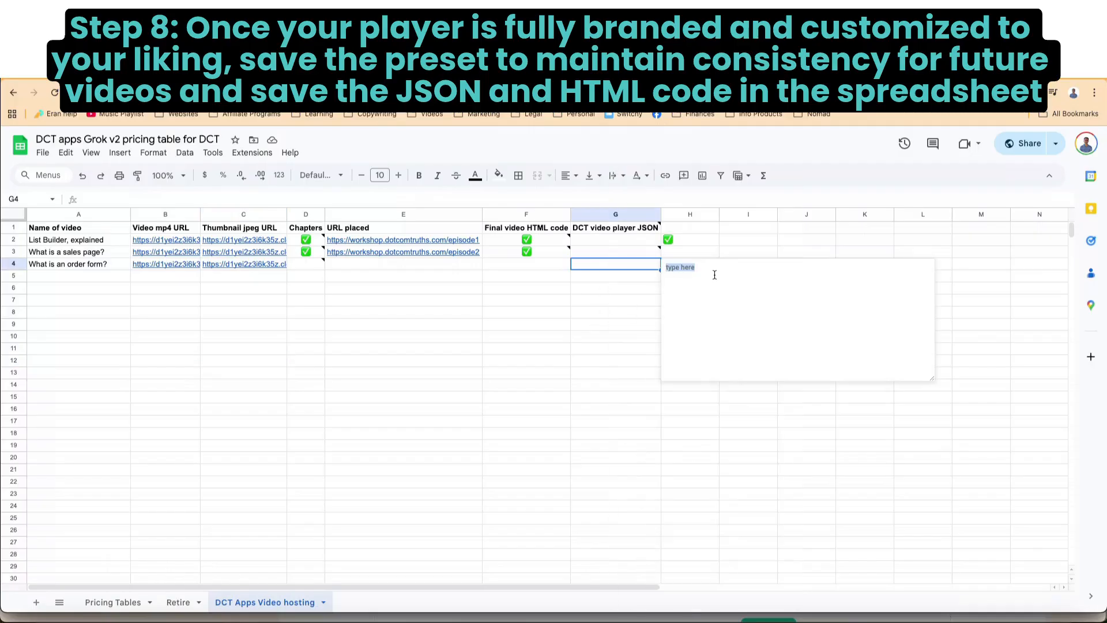
key(ctrl+v)
click(580, 321)
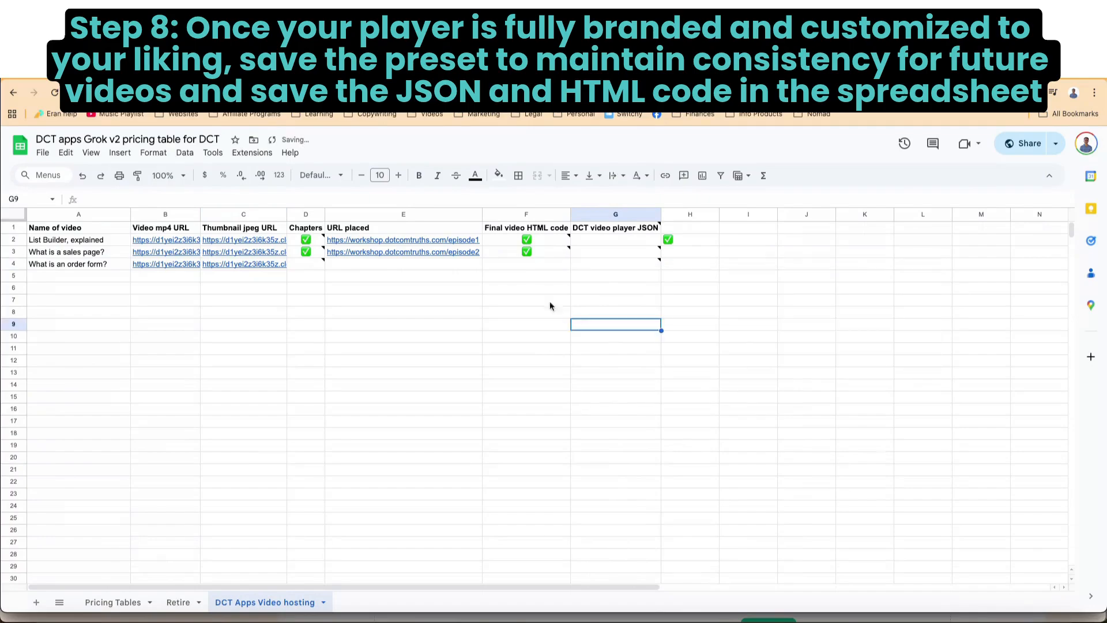
Step: Switch back to the player code generator and try pasting the exported JSON into the preset import prompt
key(super+Tab)
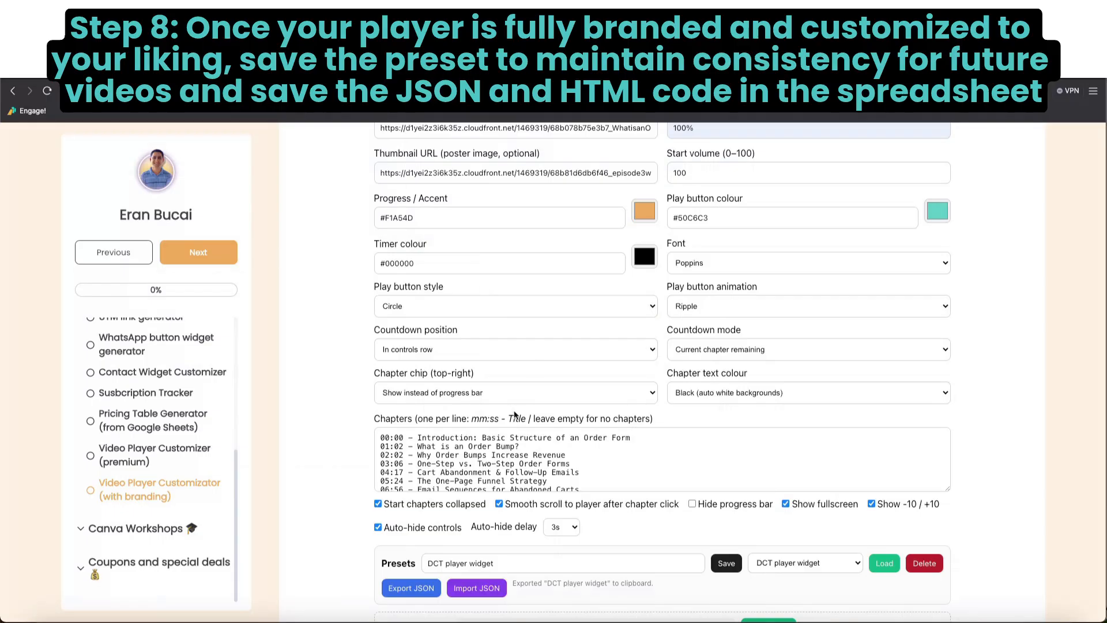
scroll(515, 414, down, 2)
click(477, 517)
key(super+v)
click(597, 189)
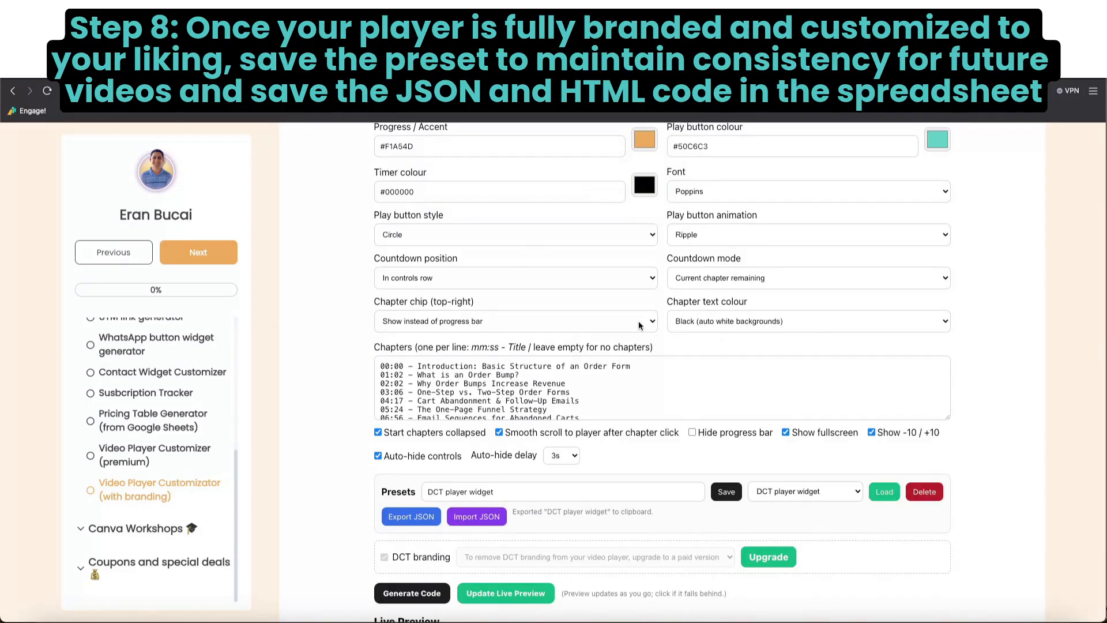
Step: Look through the list of saved presets
click(837, 490)
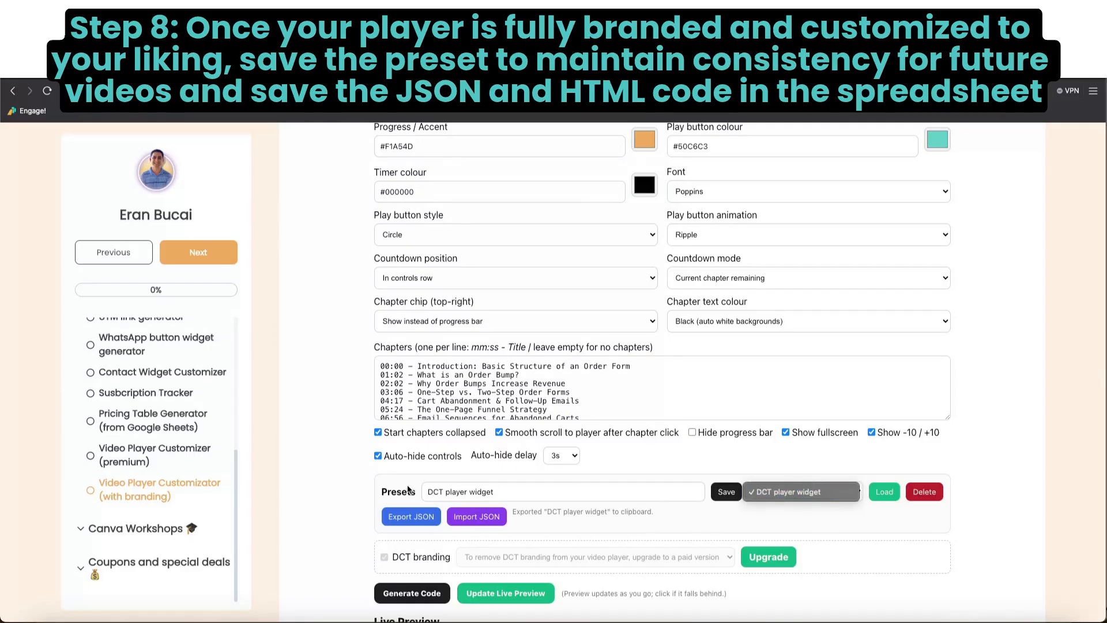
click(809, 492)
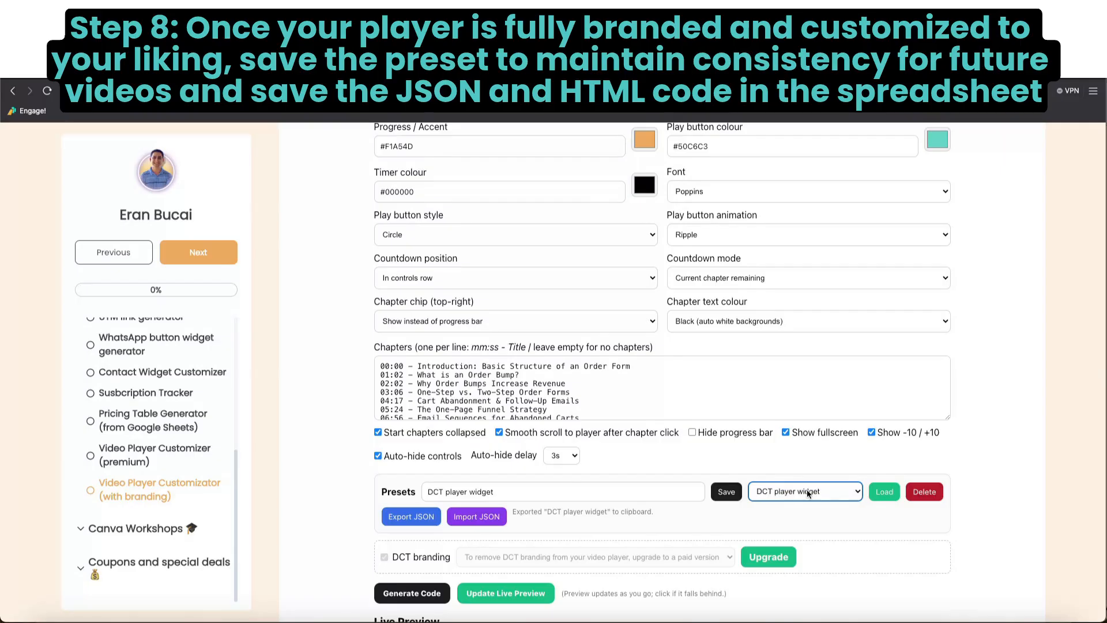
click(809, 493)
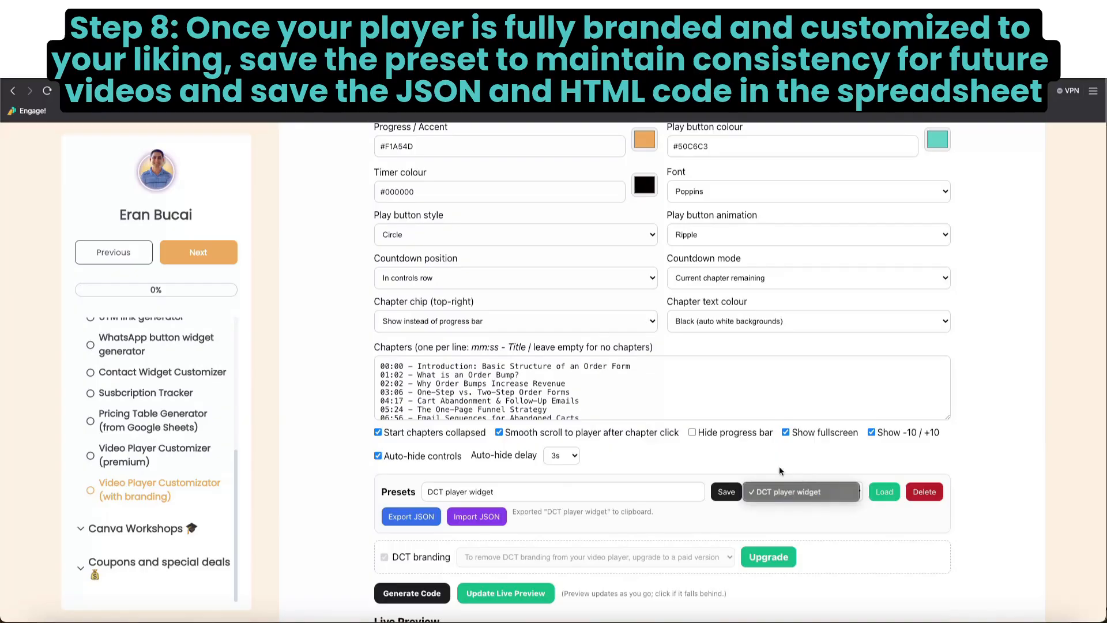
Step: Copy the generated HTML code, paste it as a note on the Google Sheet's Final video HTML code cell F4, and enlarge the note box
scroll(658, 418, down, 10)
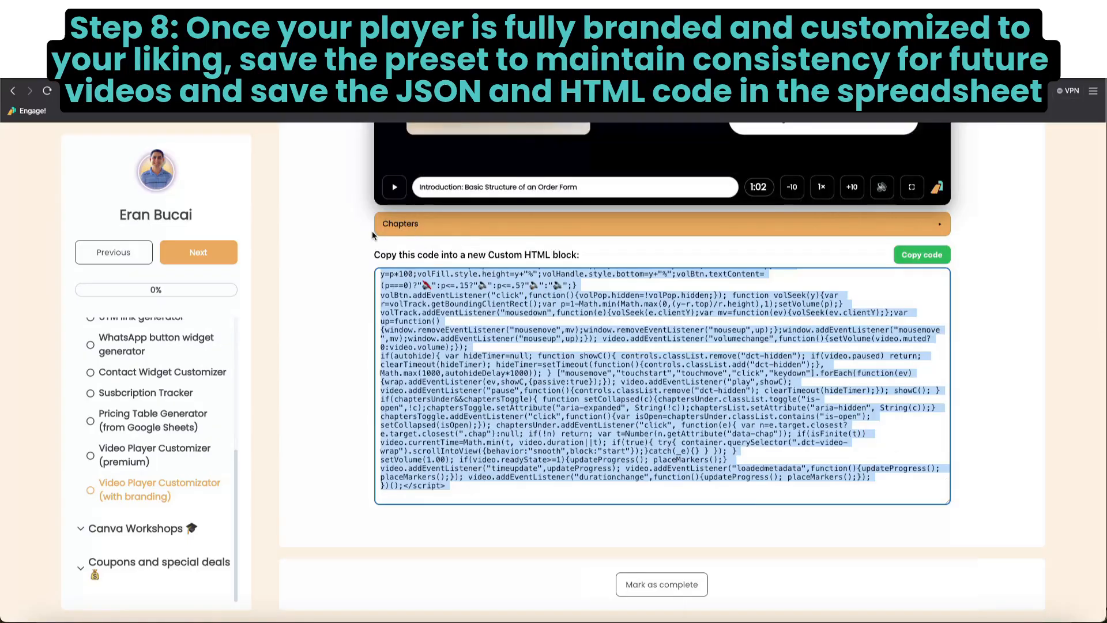
click(921, 255)
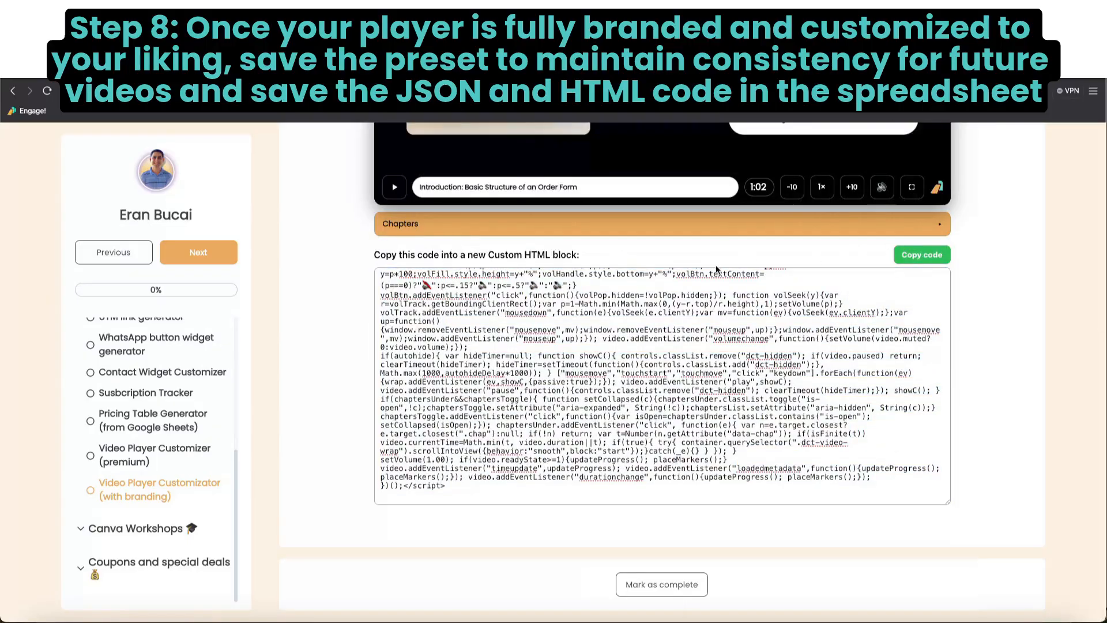
key(super+Tab)
click(545, 264)
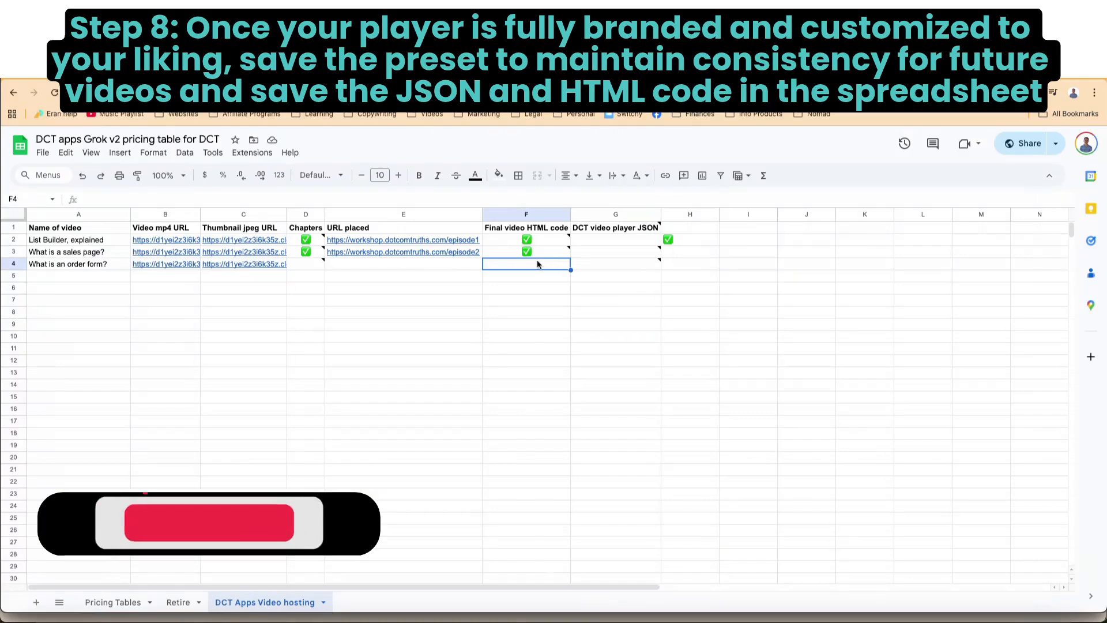
right_click(537, 263)
click(587, 528)
key(super+v)
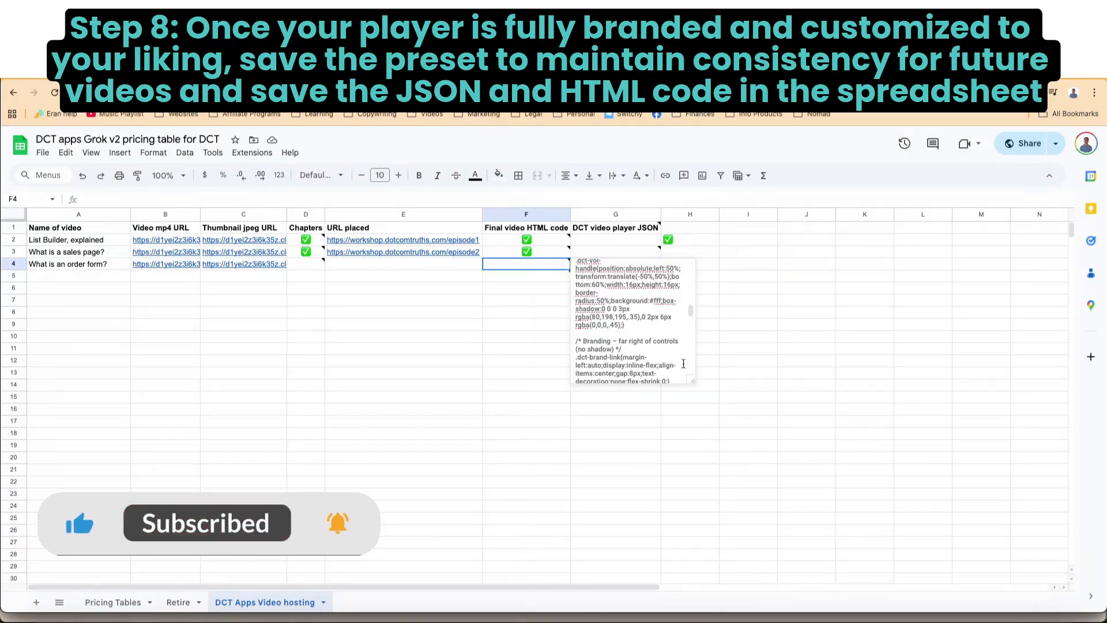
drag(692, 379, 803, 465)
key(super+a)
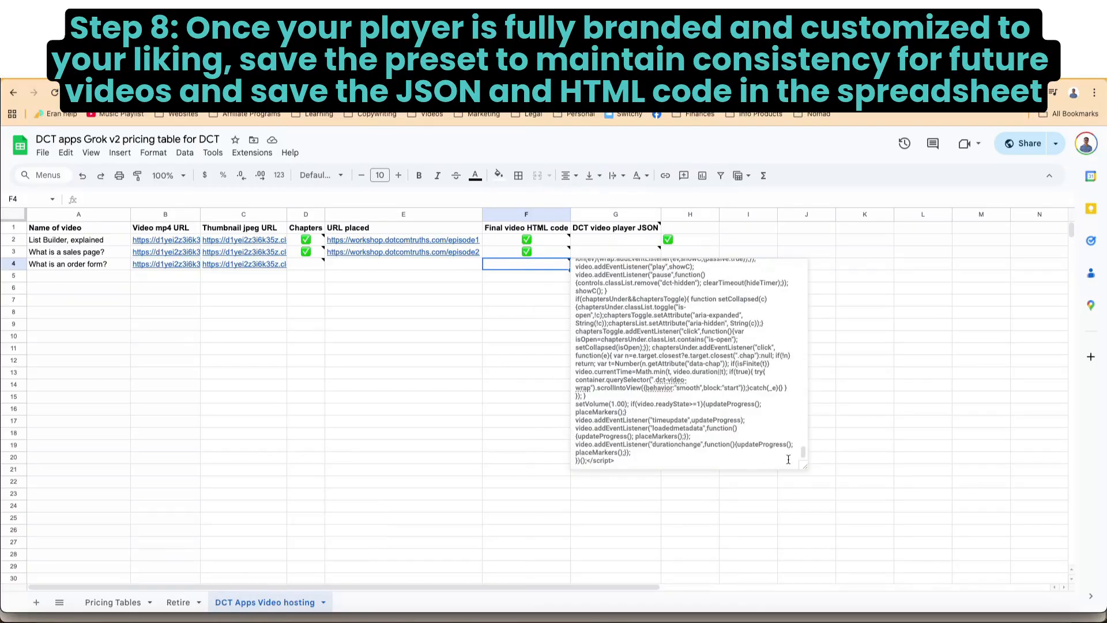
drag(804, 466, 924, 590)
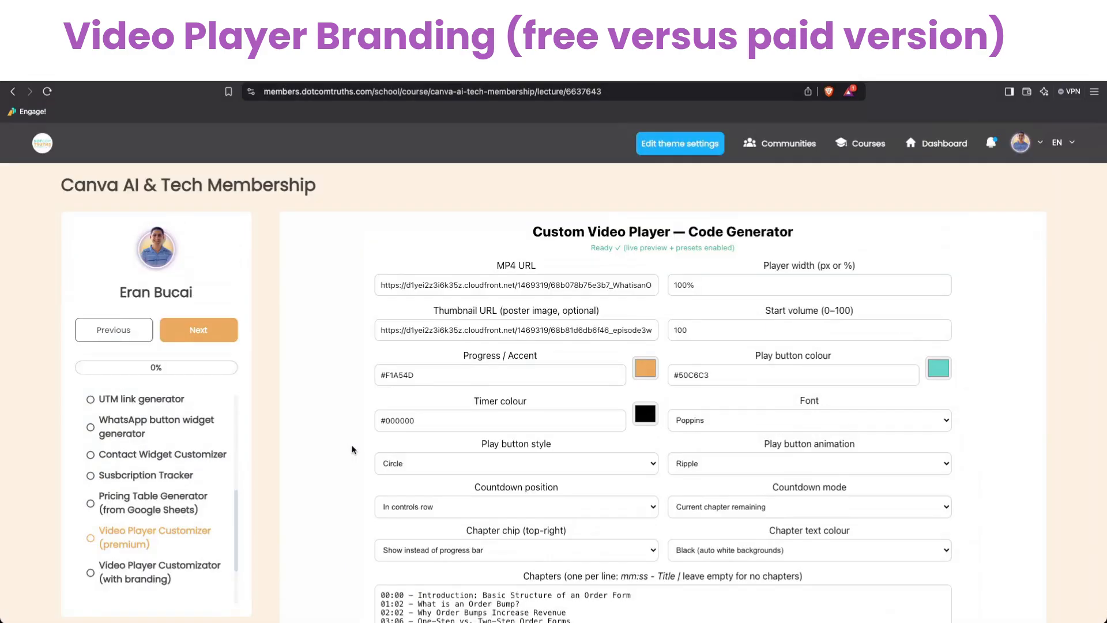
Step: Compare the premium player generator with the Video Player Customizator (with branding) lesson, examining the DCT branding setting and the live preview's control bar
scroll(353, 449, down, 5)
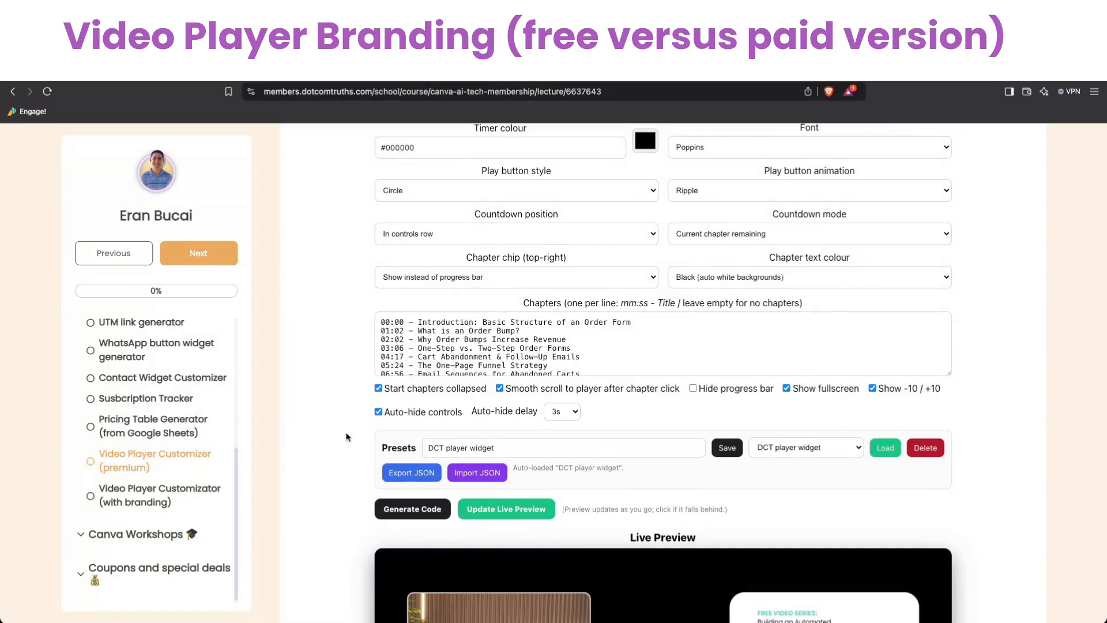
scroll(658, 518, down, 5)
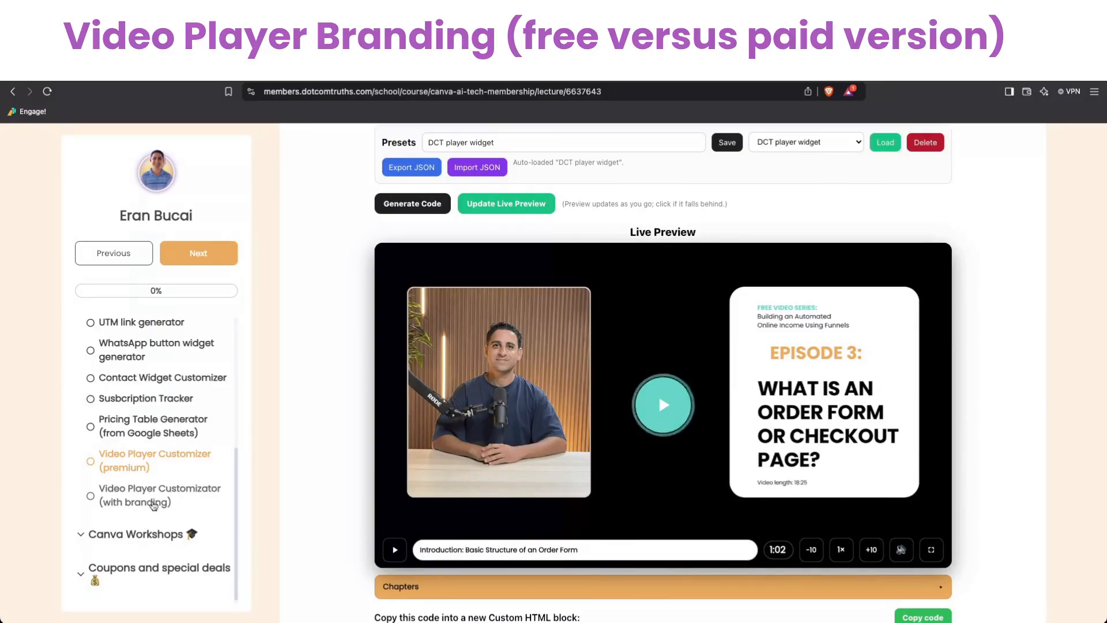
click(153, 502)
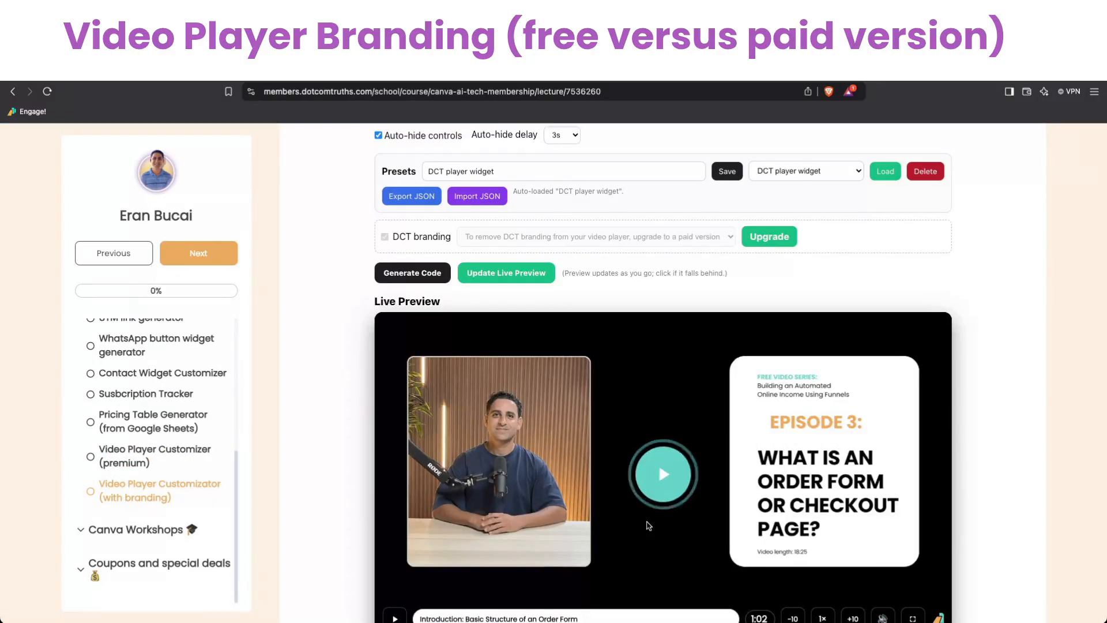
scroll(648, 523, down, 1)
scroll(647, 522, up, 1)
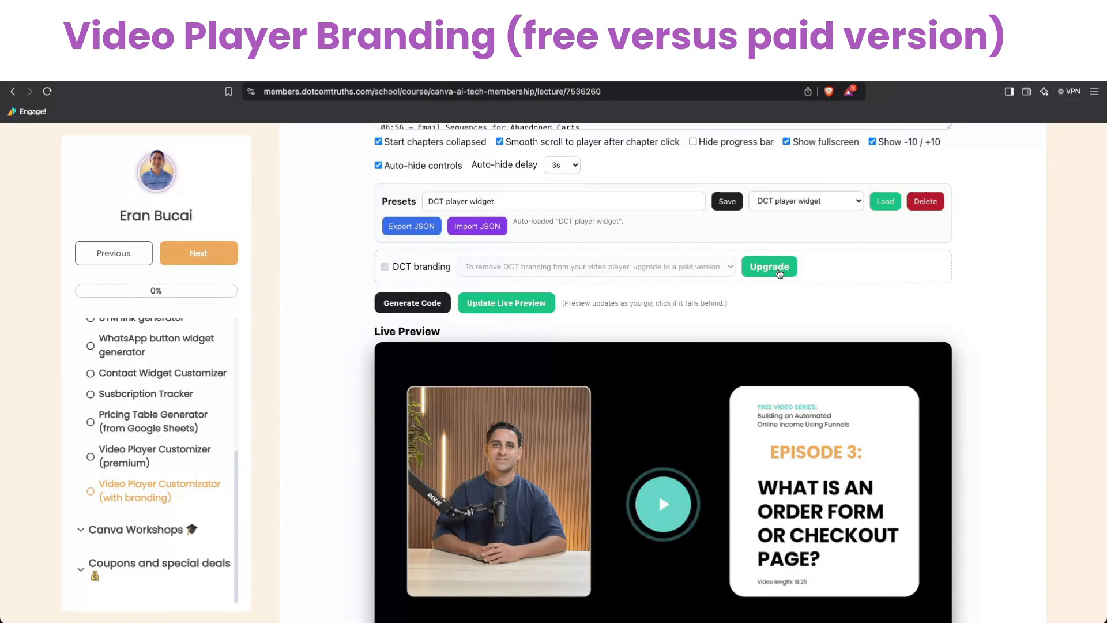
scroll(779, 273, down, 5)
scroll(778, 272, up, 2)
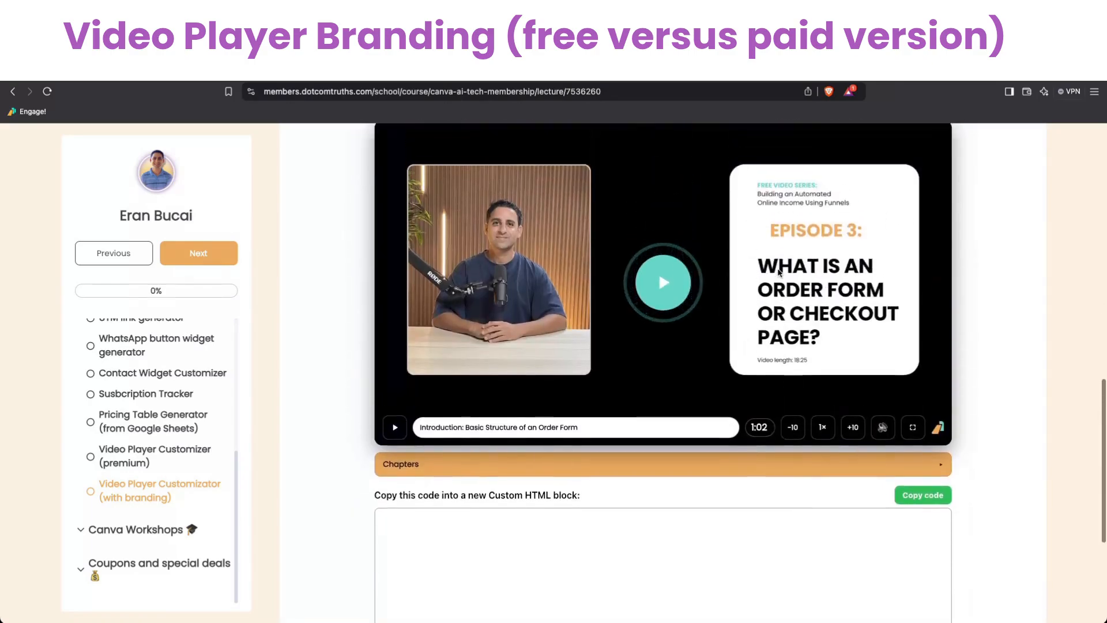
scroll(778, 273, up, 2)
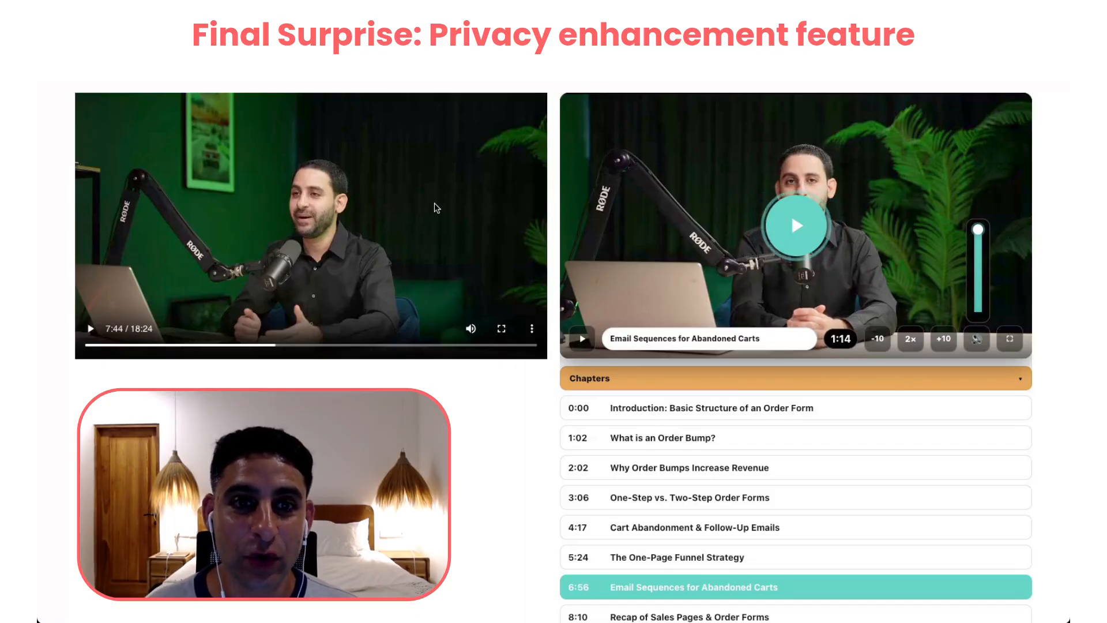
Step: Check the context menu options offered on the standard video player, and dismiss the menu
right_click(412, 154)
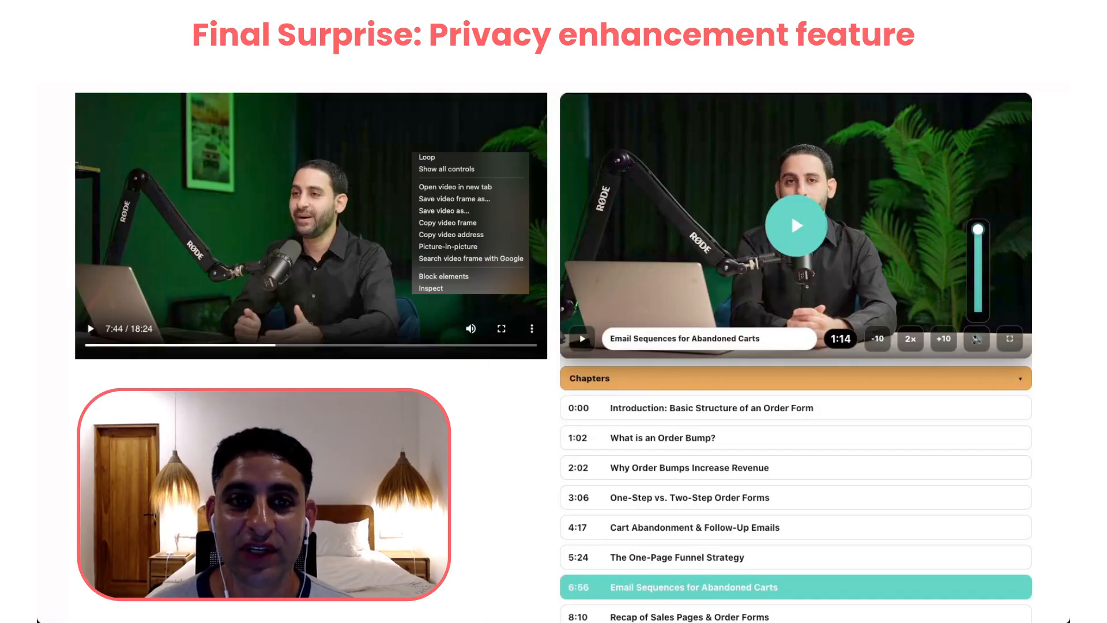
click(610, 275)
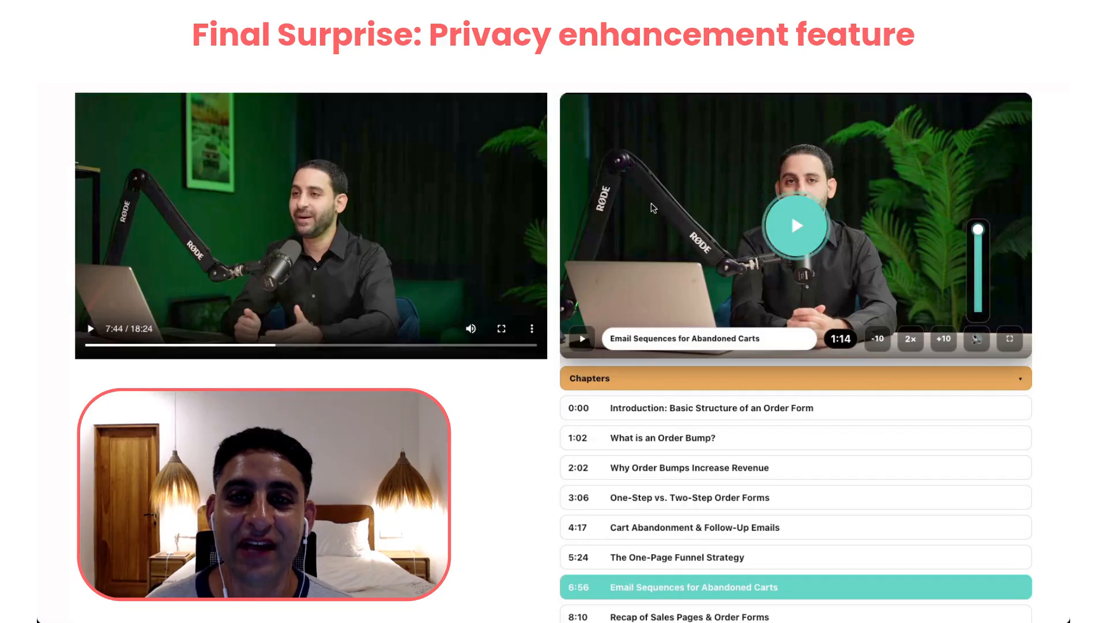